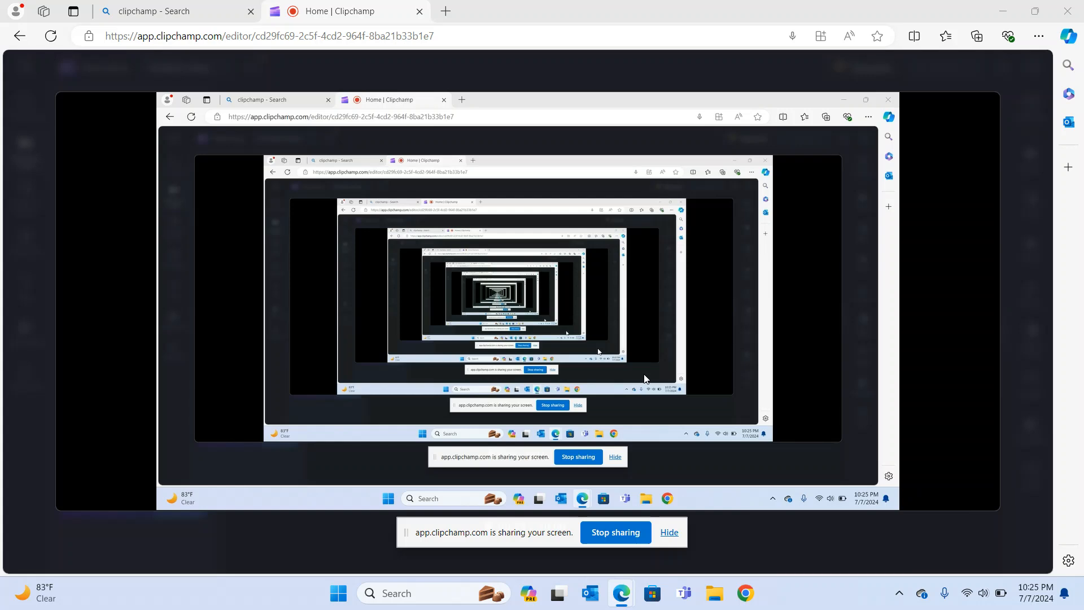
Open a new Edge tab while the Clipchamp screen recording keeps running.
click(446, 11)
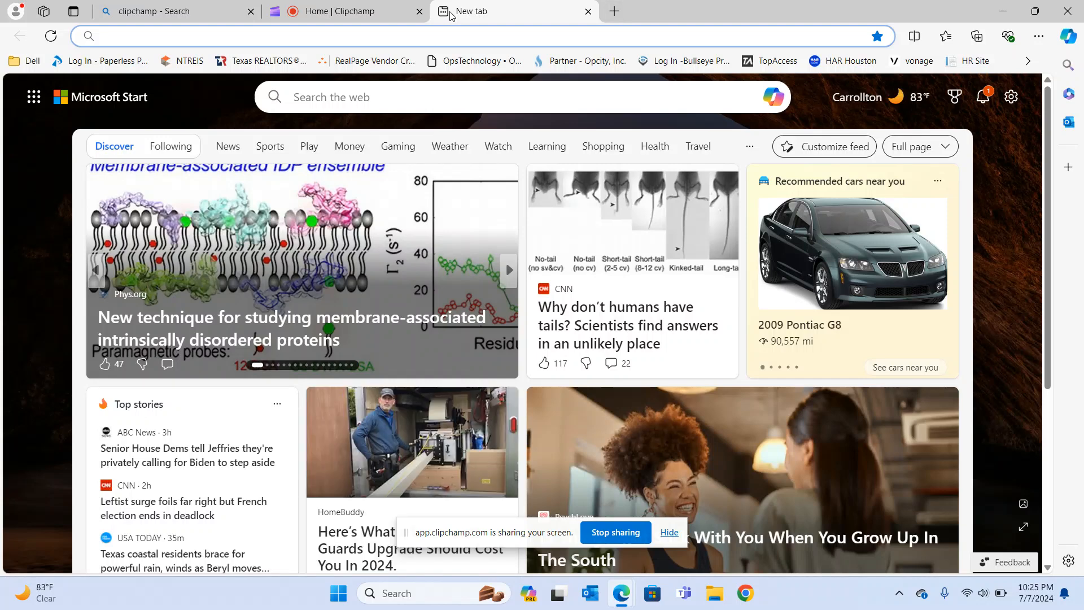
Log in to NTREIS and launch ZipForm from Additional NTREIS Products and Partners.
click(193, 67)
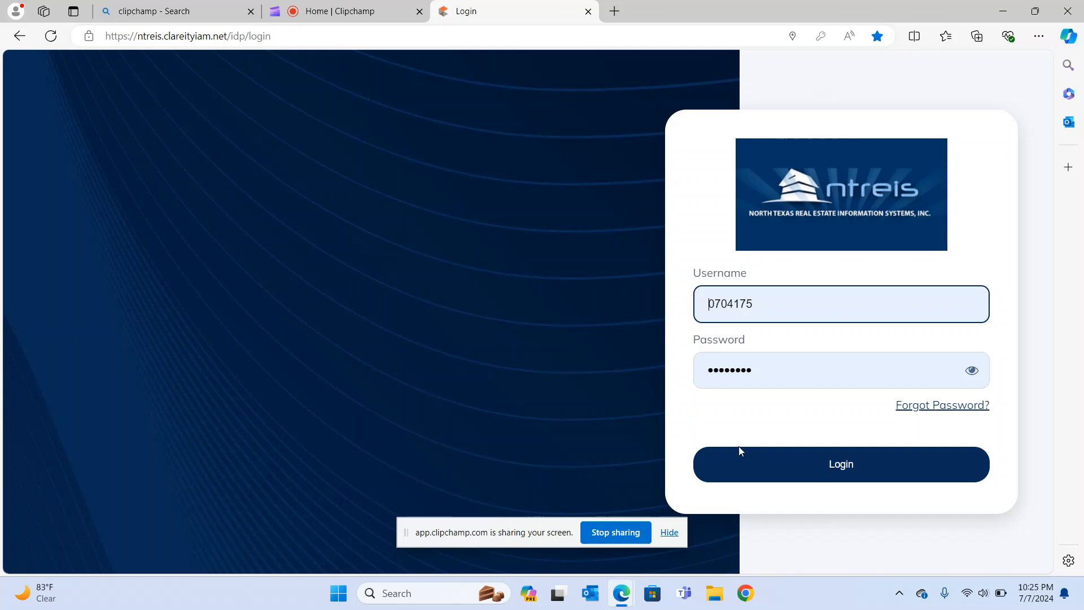
click(804, 467)
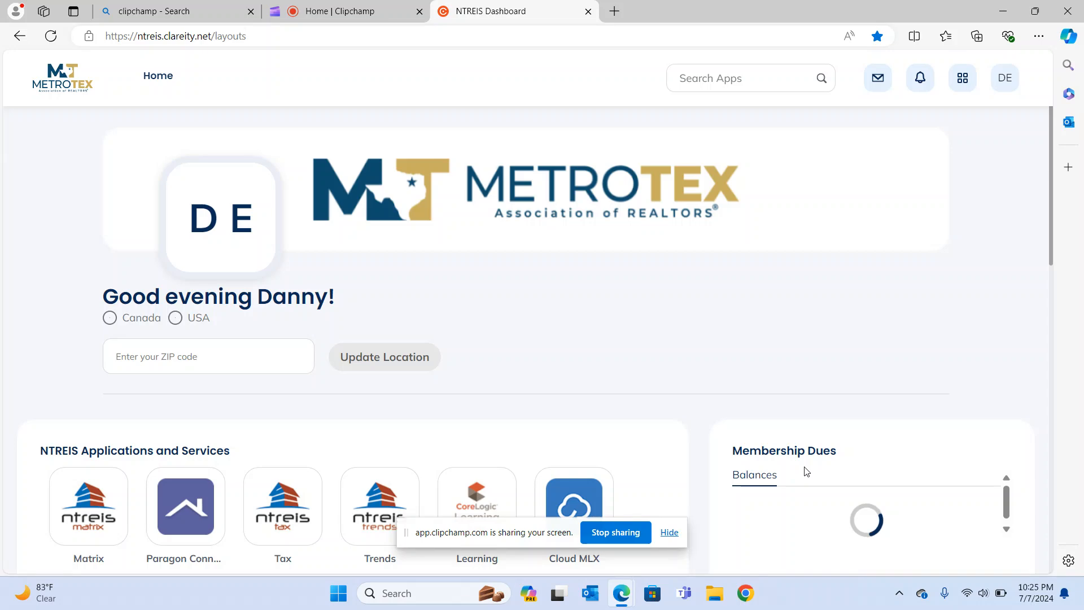
scroll(606, 354, down, 5)
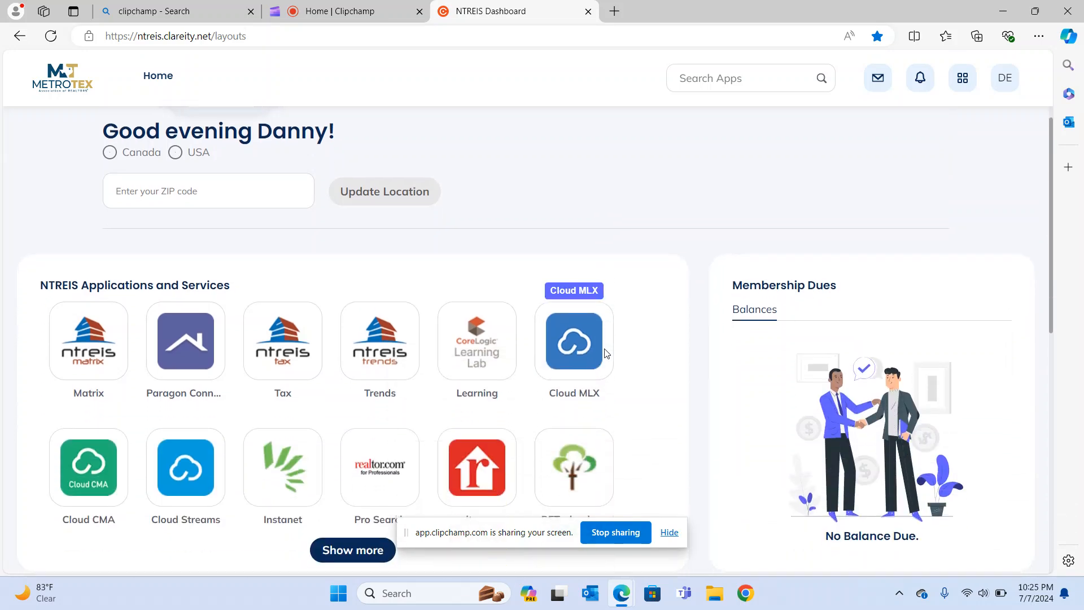
scroll(606, 354, down, 4)
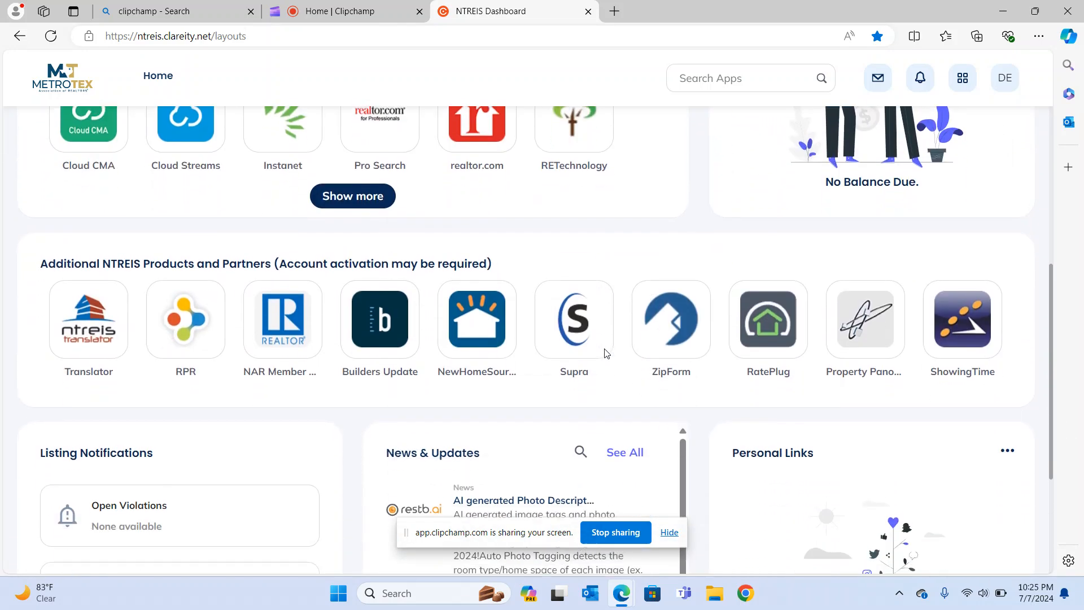
click(672, 321)
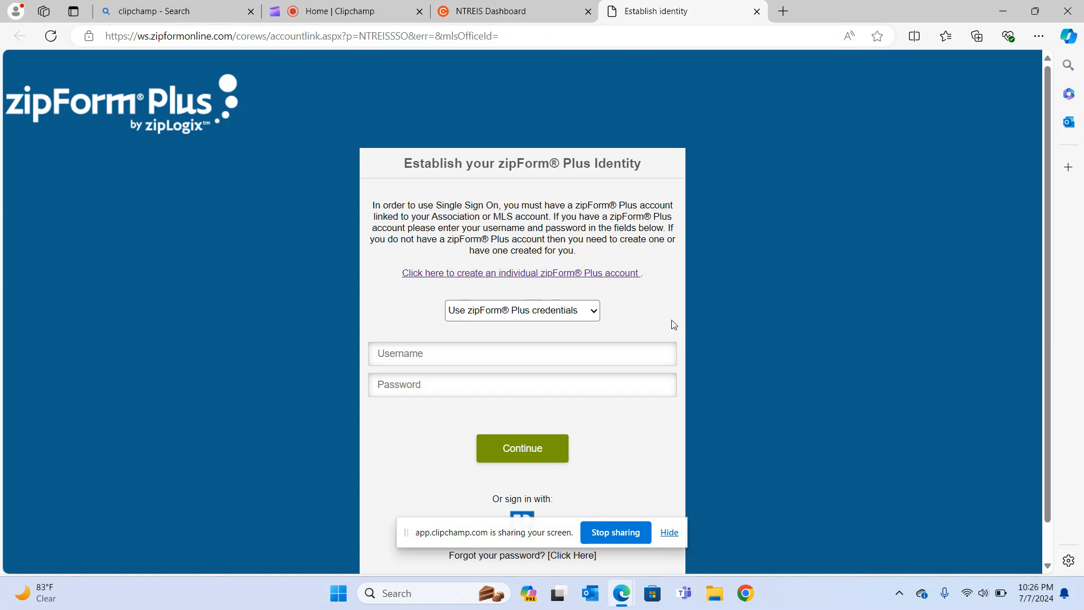
Go to the individual zipForm Plus account Shop page, then start another browser tab.
scroll(673, 325, down, 2)
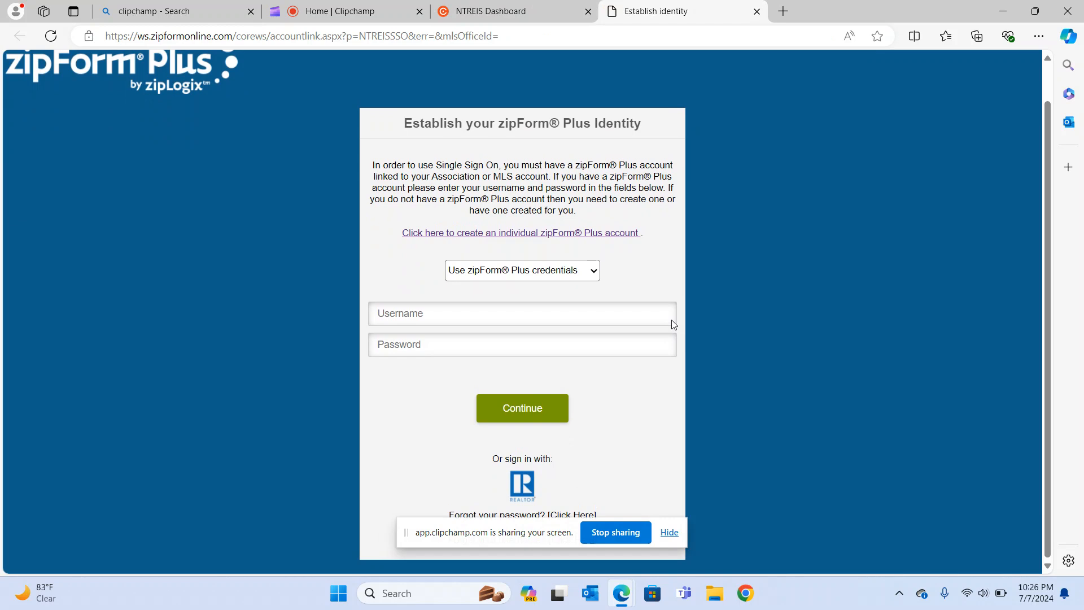
click(531, 235)
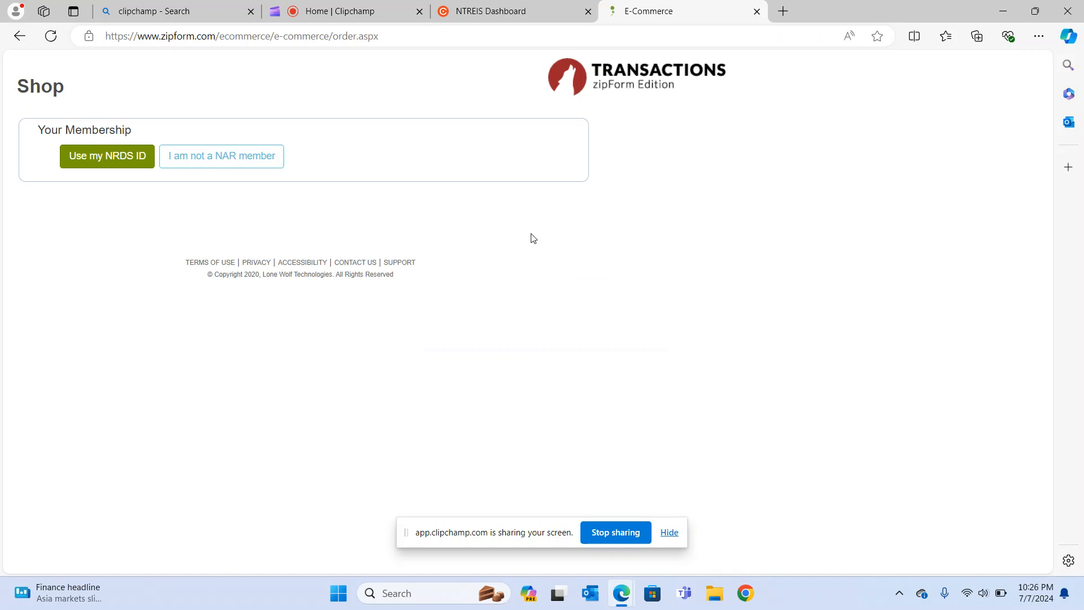
click(783, 12)
Launch zipForm from the Texas REALTORS member site's blue zipForm button.
click(249, 67)
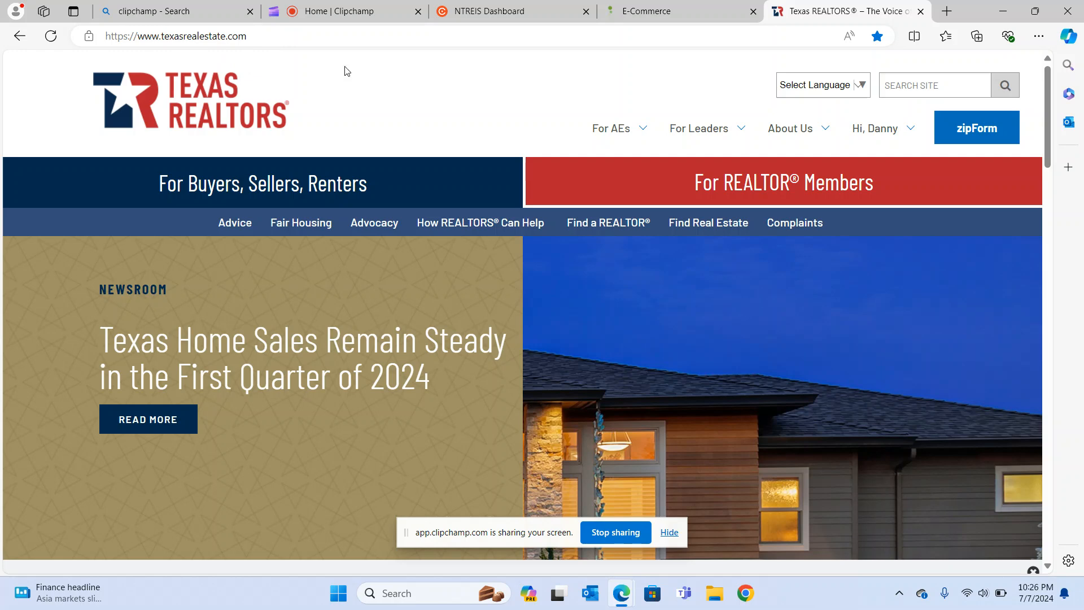
mouse_move(861, 144)
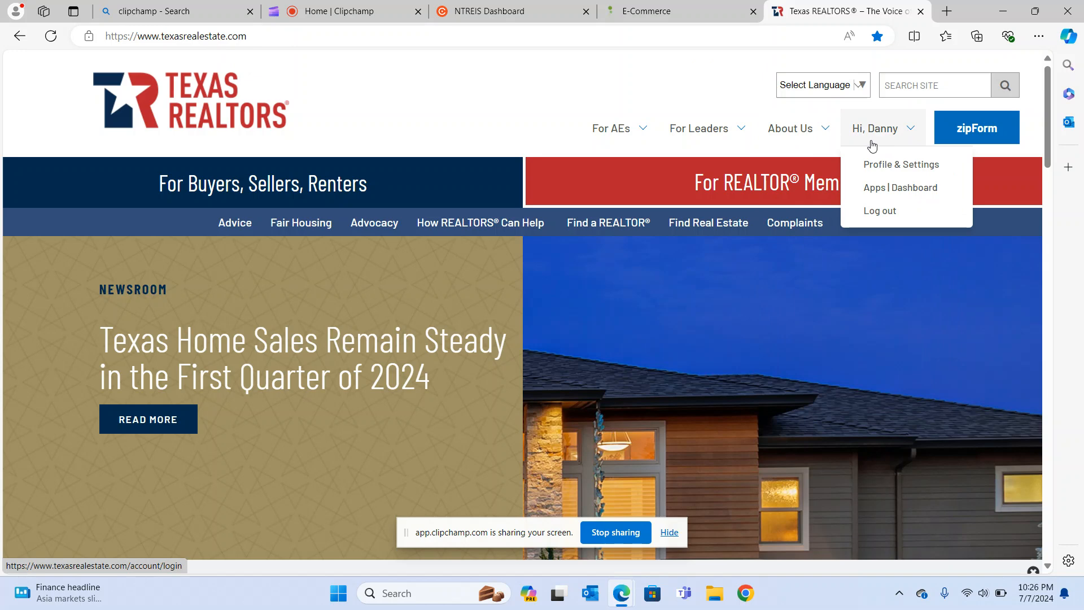
click(975, 134)
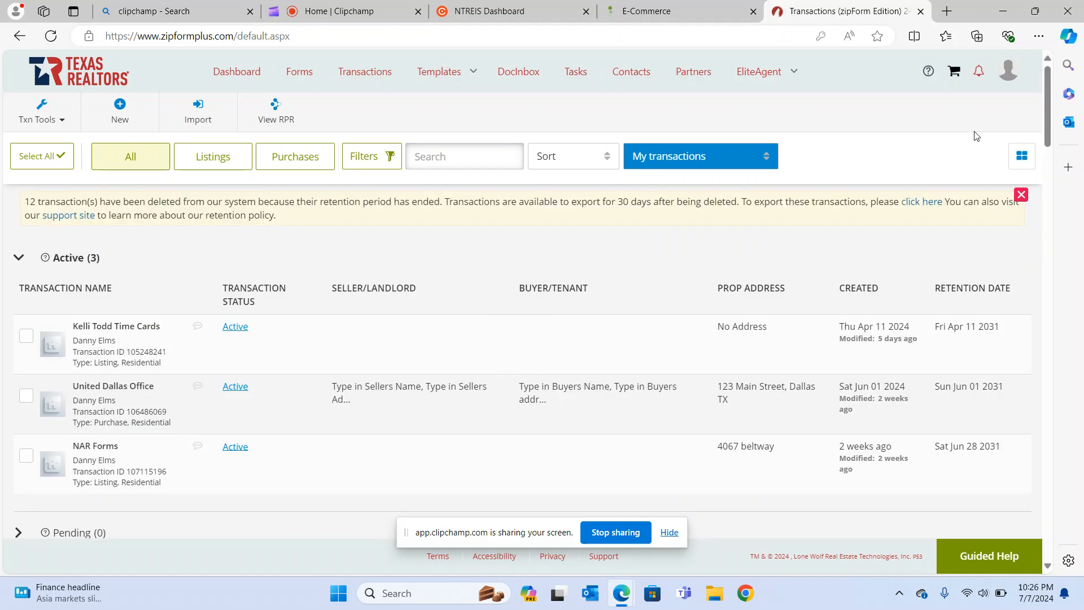
Scroll through the 3 active and 40 closed transactions, then start a New transaction.
scroll(518, 269, down, 5)
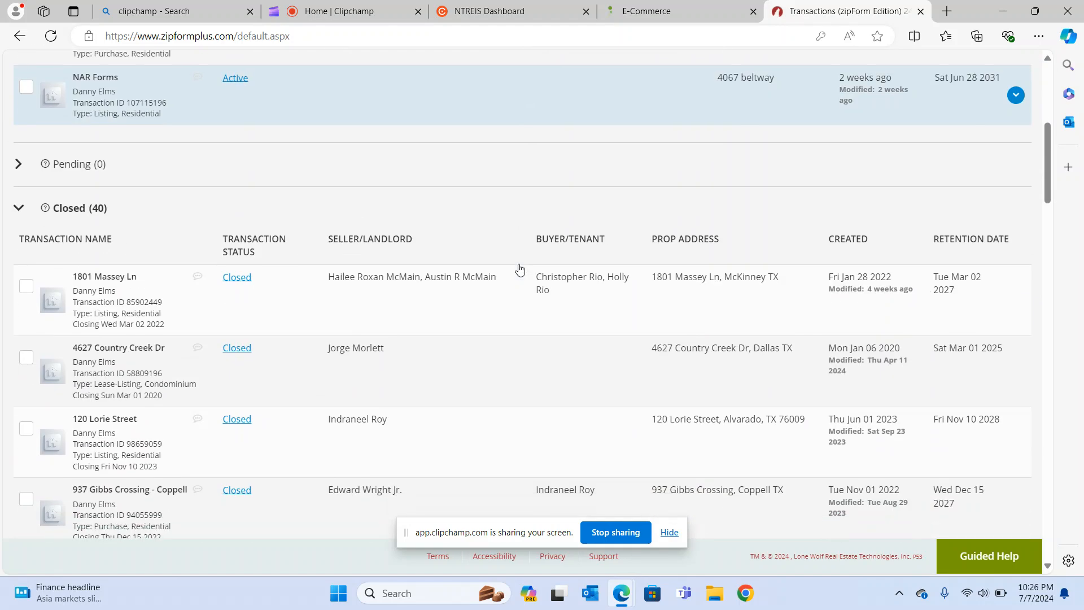
scroll(520, 269, down, 12)
scroll(520, 269, up, 13)
scroll(520, 269, up, 5)
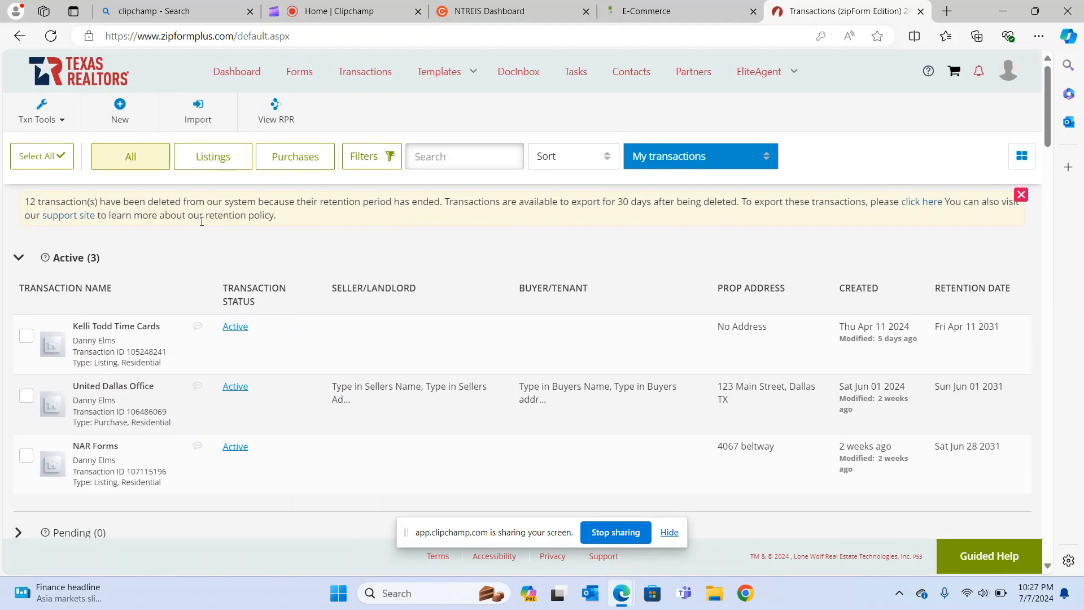
click(125, 111)
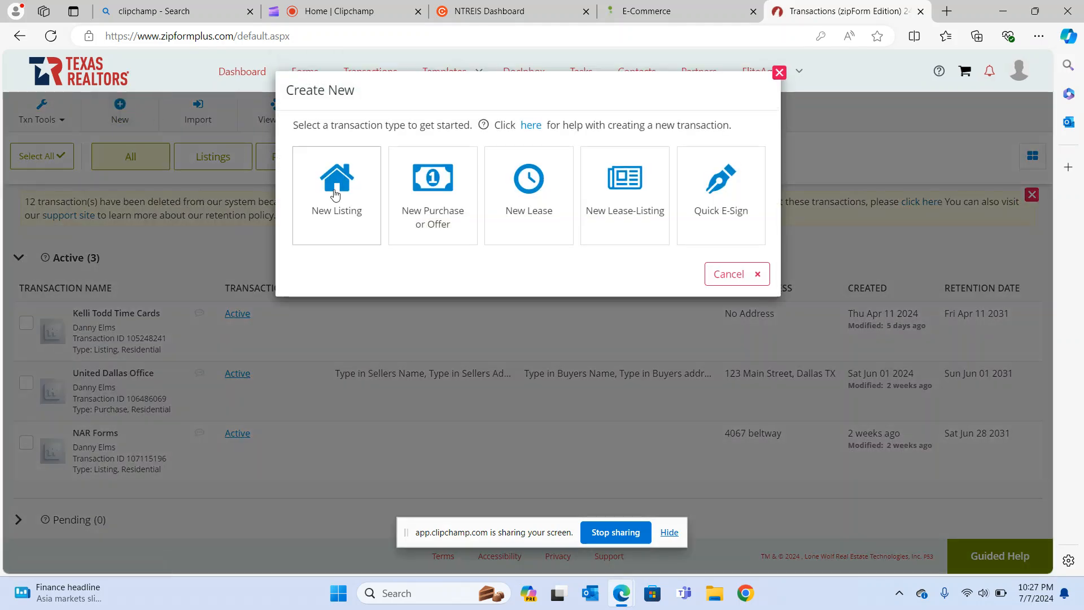
Create a New Purchase or Offer named '123 Main Street Dallas TX 75240', reused as street address.
click(431, 185)
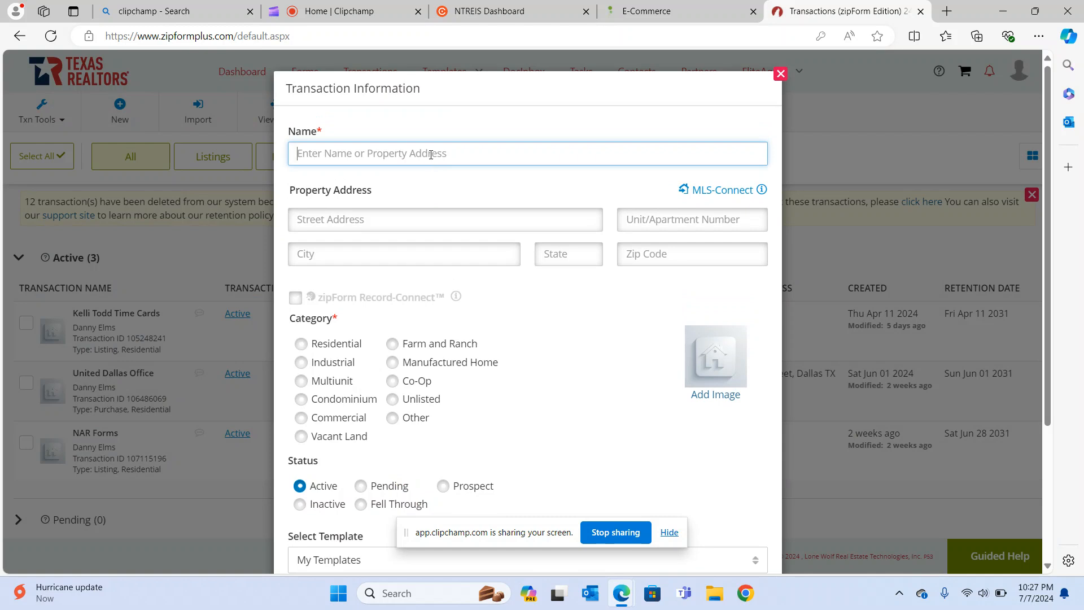
text(123 Main S)
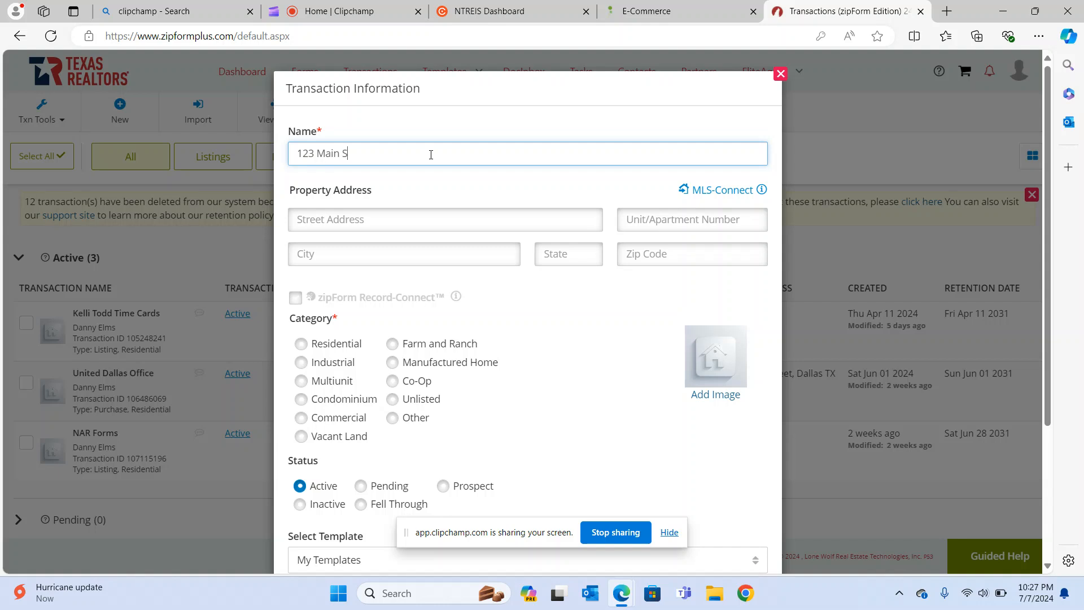
text(treet Dallas TX 75240)
drag(468, 156, 294, 164)
key(ctrl+c)
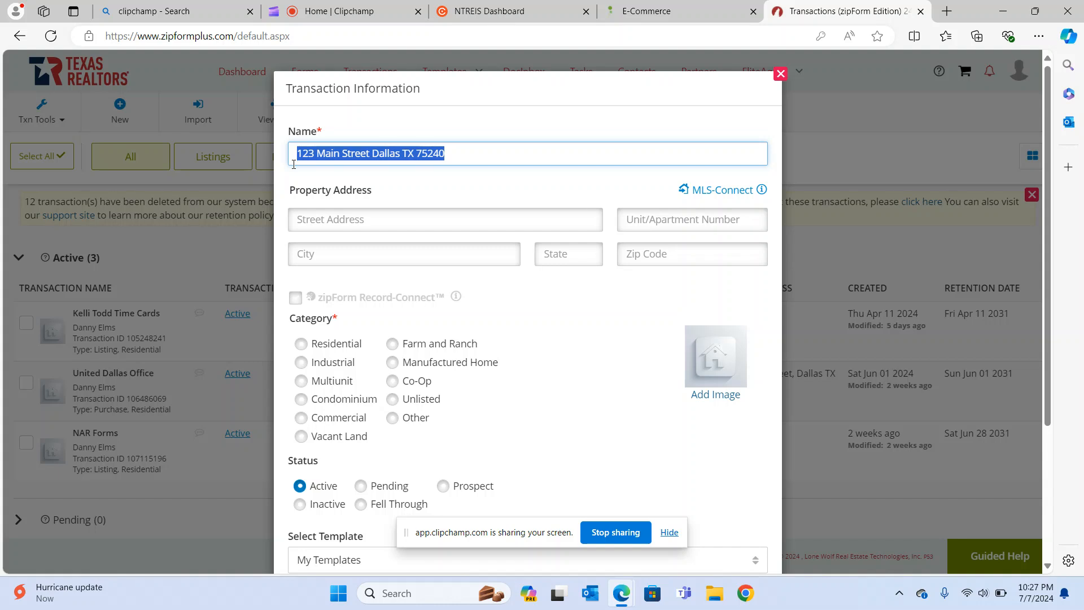
click(341, 219)
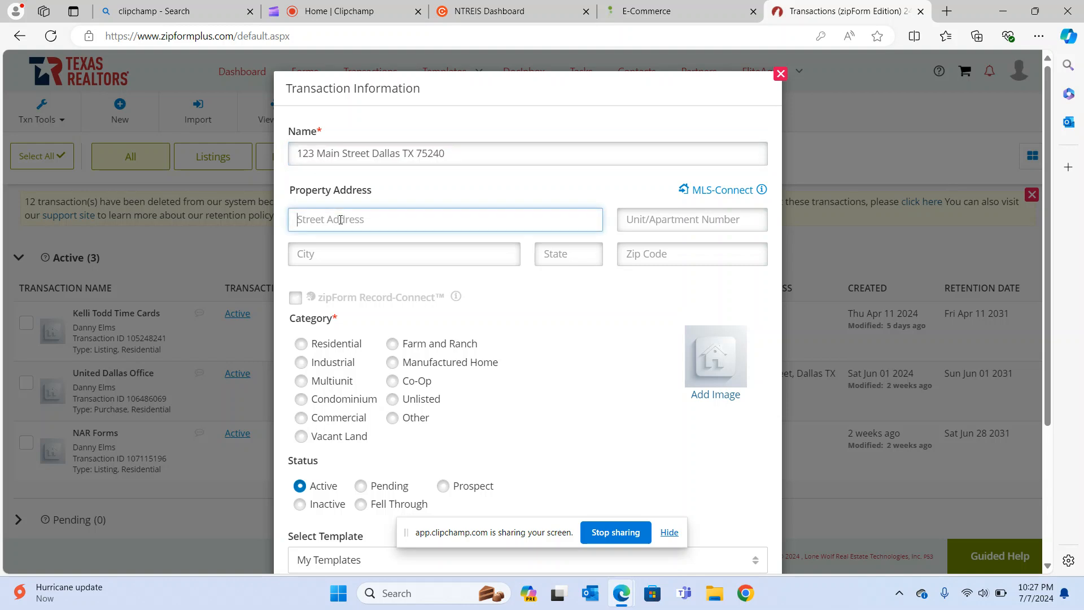
key(ctrl+v)
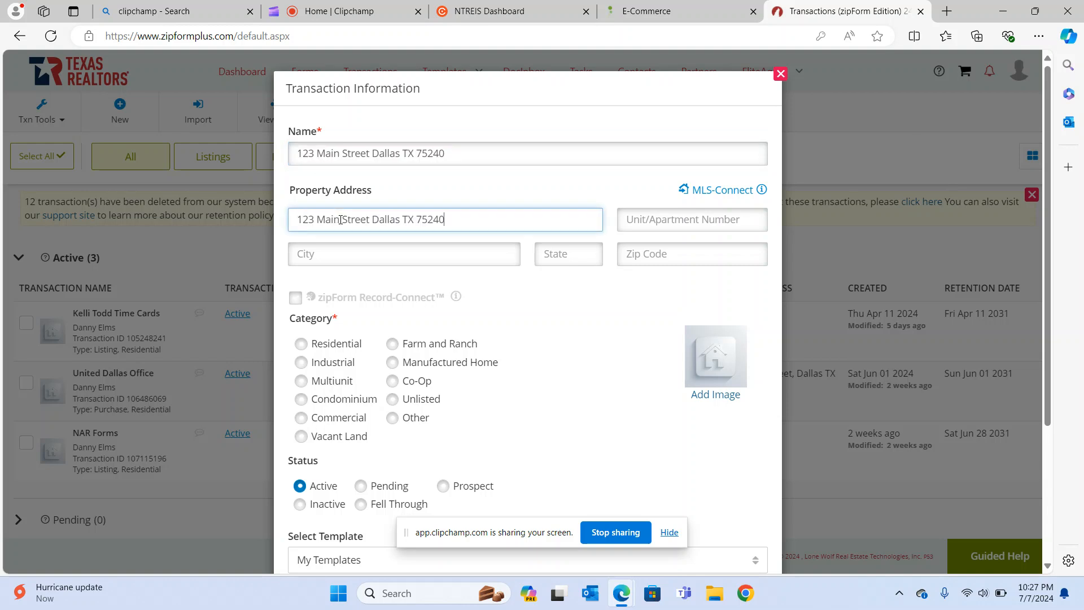
Fill in city Dallas, state TX and ZIP 75240.
click(350, 253)
text(Dallas)
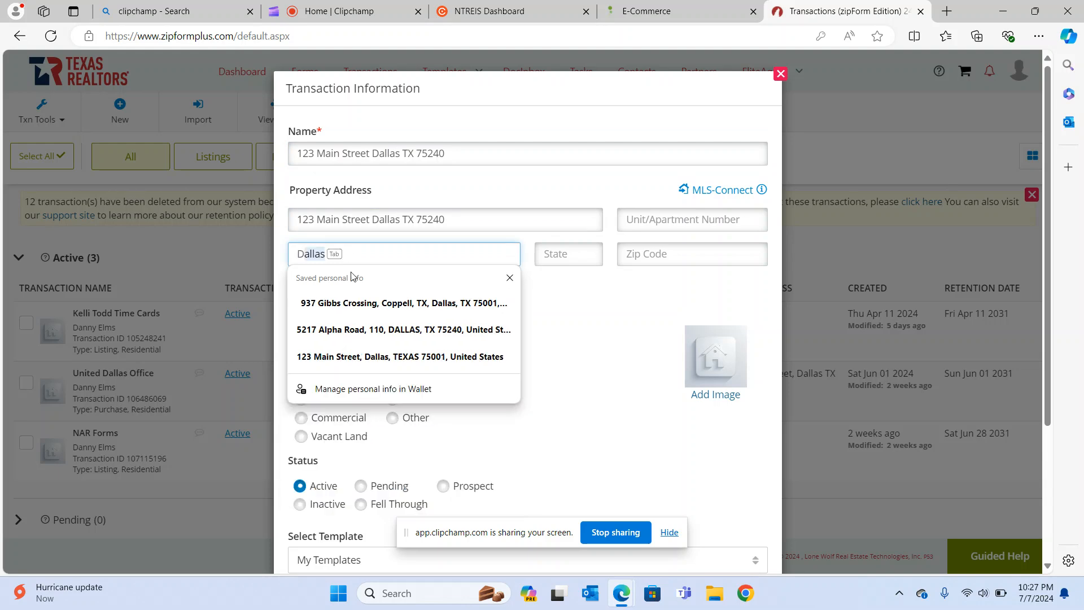
key(Tab)
text(TX)
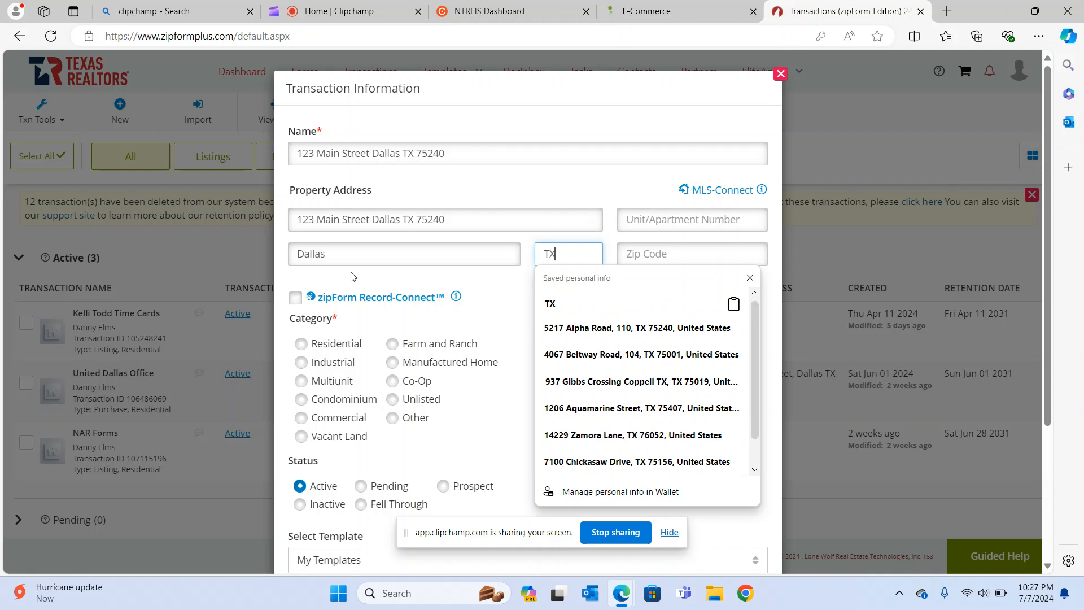
key(Tab)
text(75240)
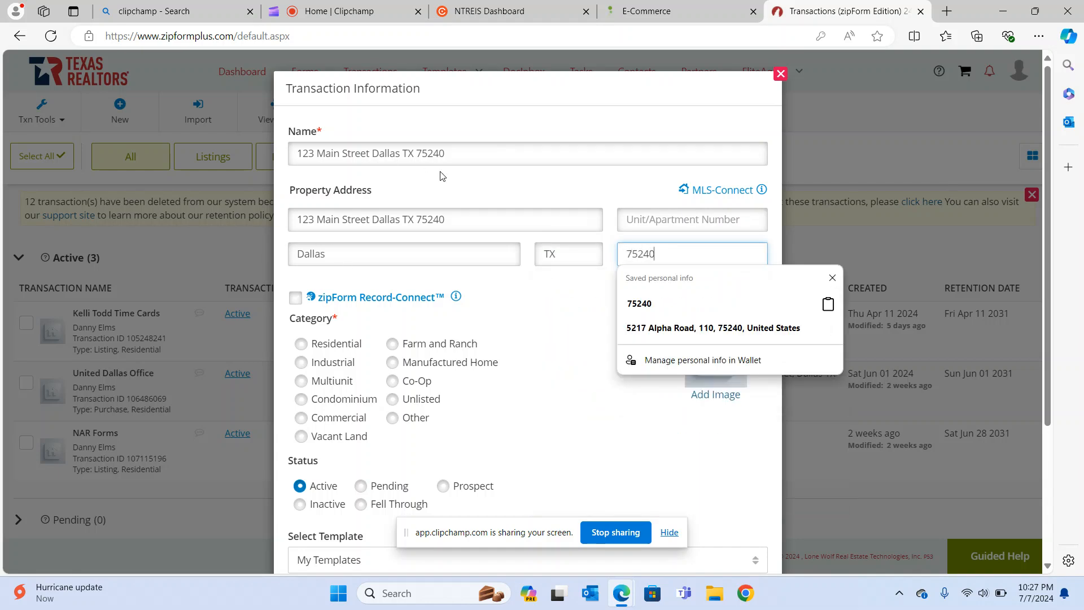
Trim the street address to '123 Main Street' and set the category to Residential.
click(457, 221)
key(BackSpace)
key(BackSpace)
key(BackSpace)
key(BackSpace)
key(BackSpace)
key(BackSpace)
key(BackSpace)
key(BackSpace)
key(BackSpace)
key(BackSpace)
key(BackSpace)
key(BackSpace)
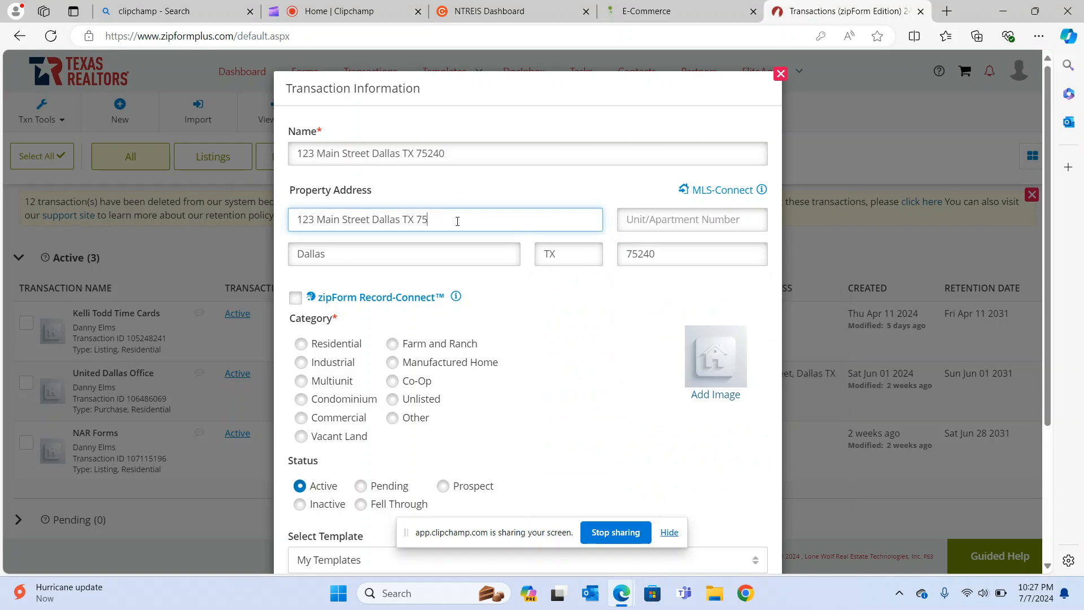
key(BackSpace)
key(BackSpace)
key(BackSpace)
key(BackSpace)
scroll(531, 301, down, 2)
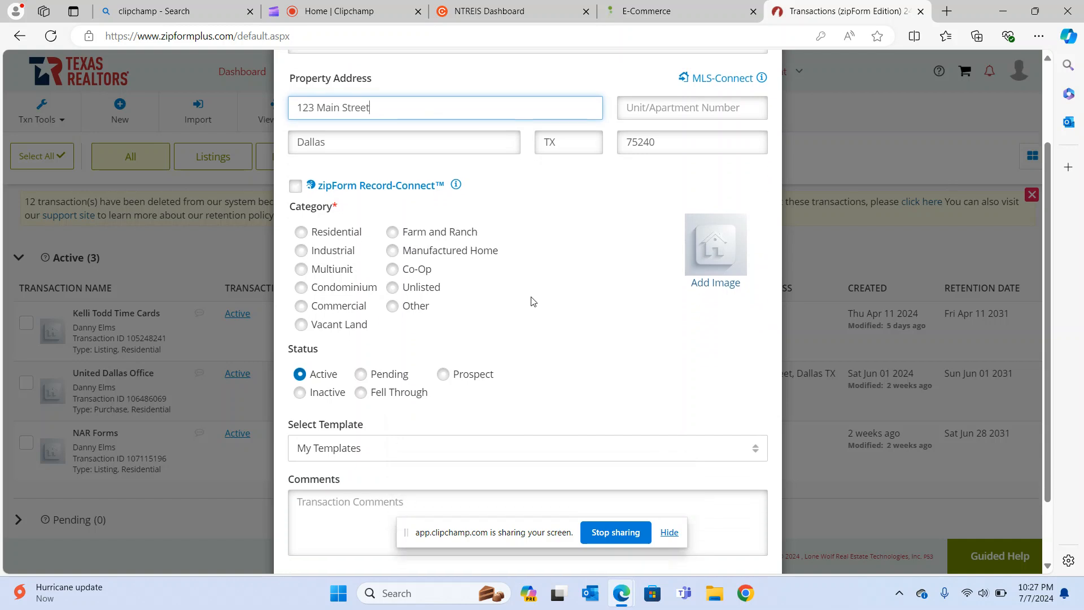
click(303, 238)
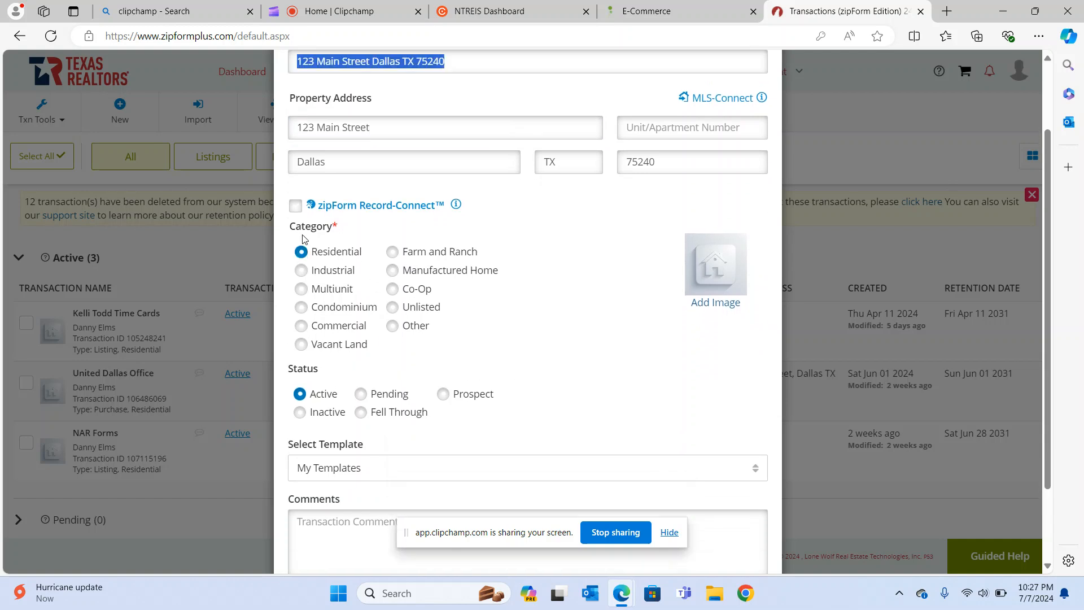
scroll(553, 321, down, 2)
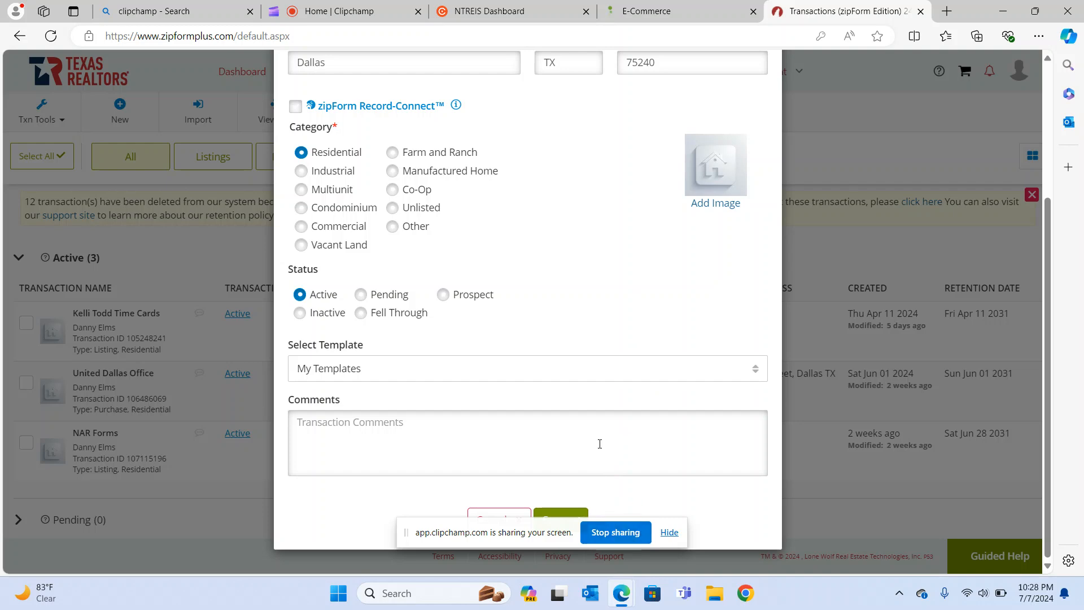
Save the 123 Main Street transaction and go to its Parties list.
click(546, 514)
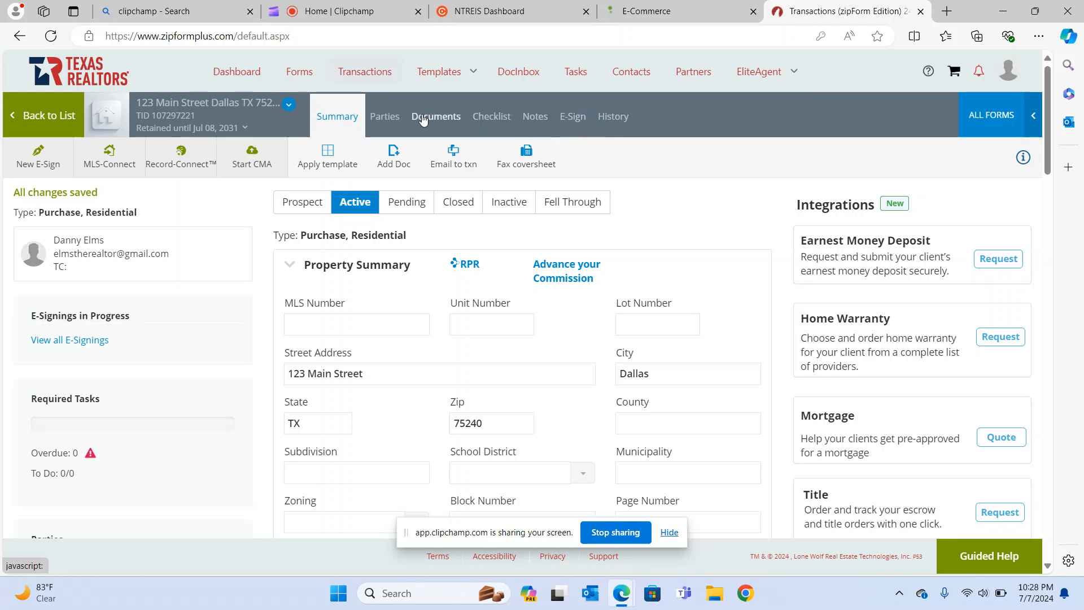
click(391, 122)
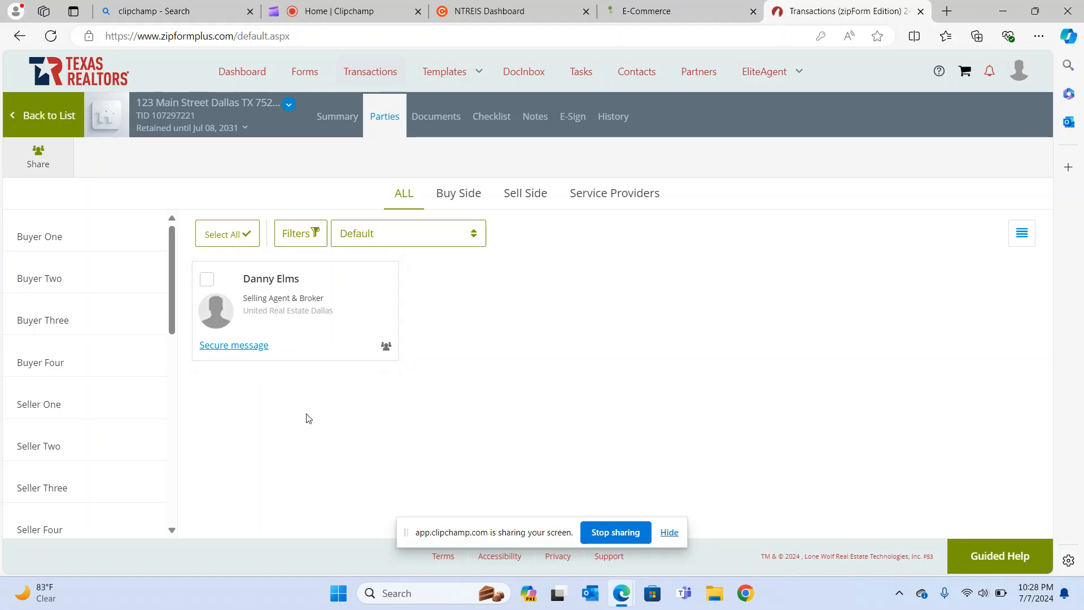
Enter Buyer One's first and last name.
click(48, 239)
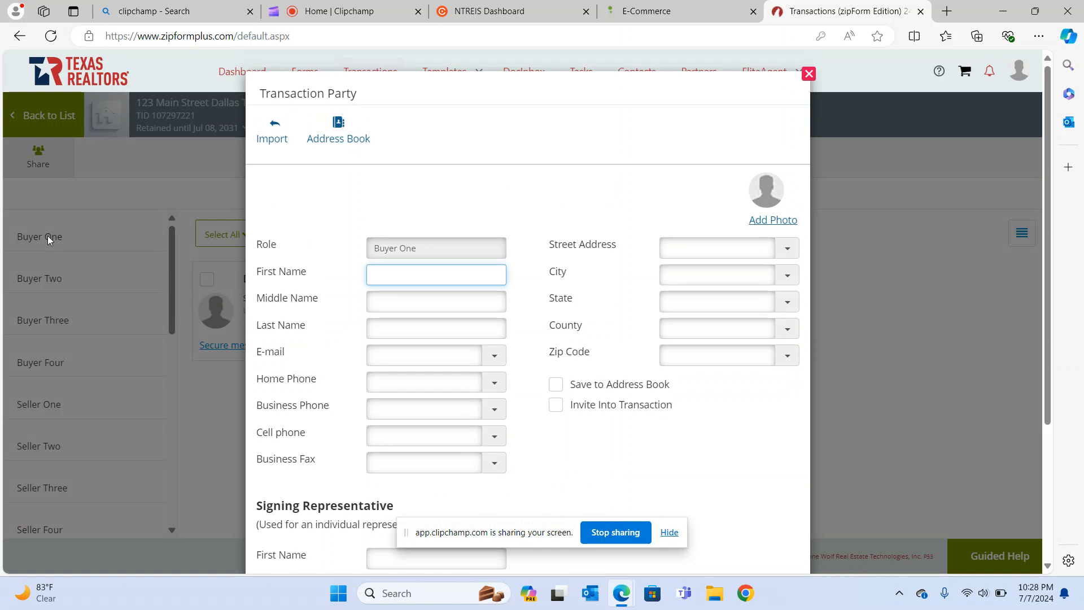
click(374, 329)
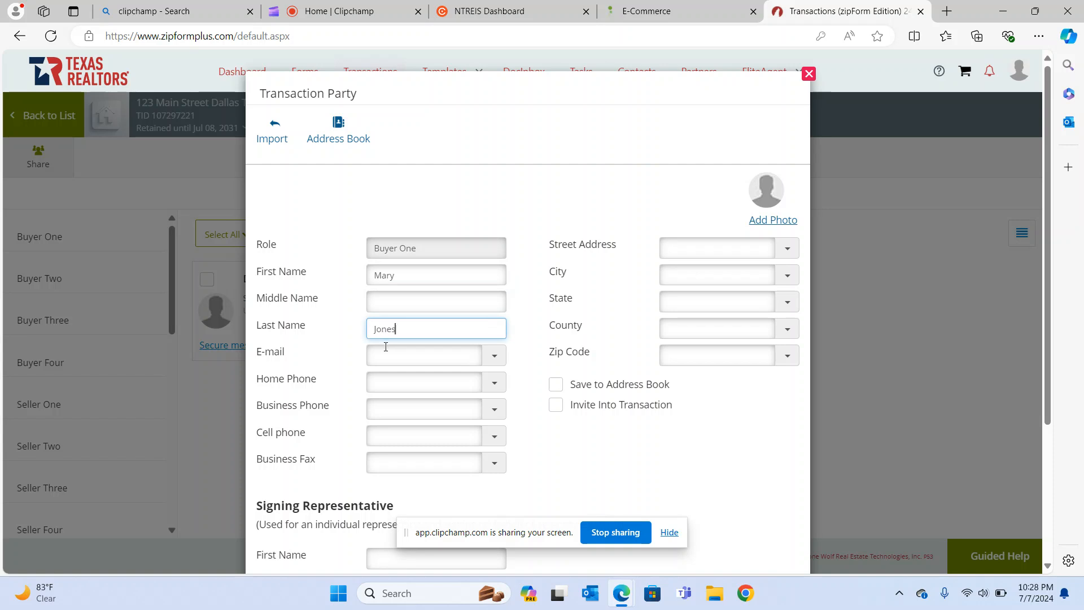
Fill in the buyer's e-mail from the autofill suggestion and save the party.
click(386, 348)
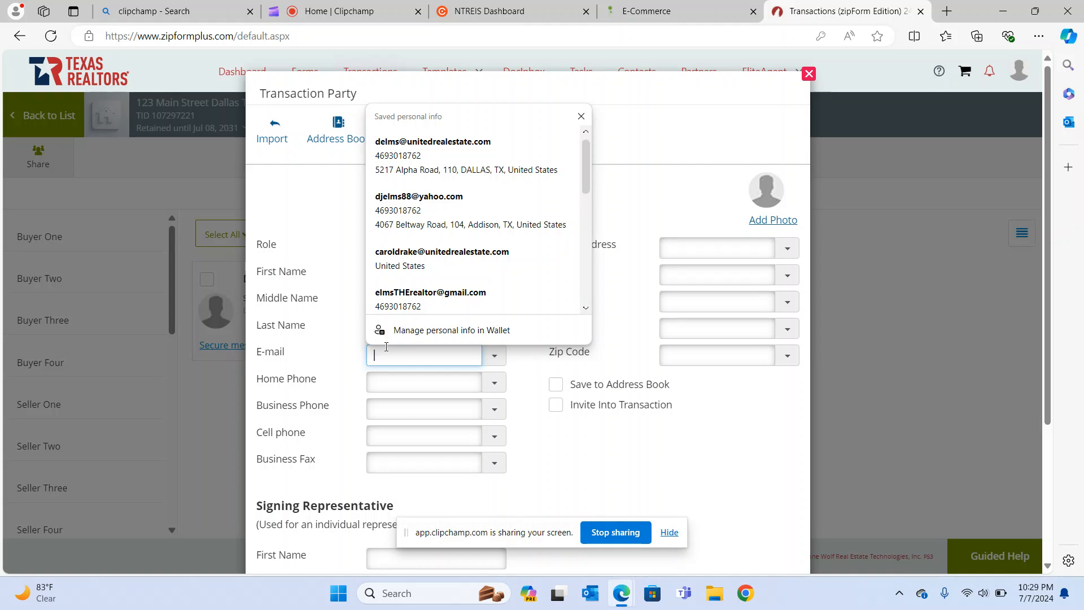
text(e)
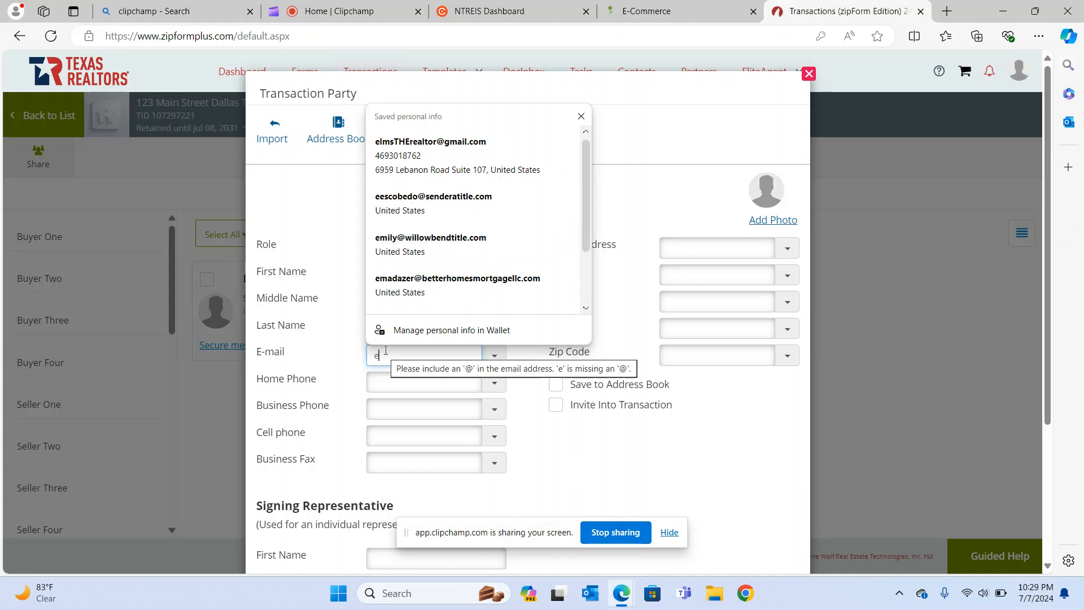
key(BackSpace)
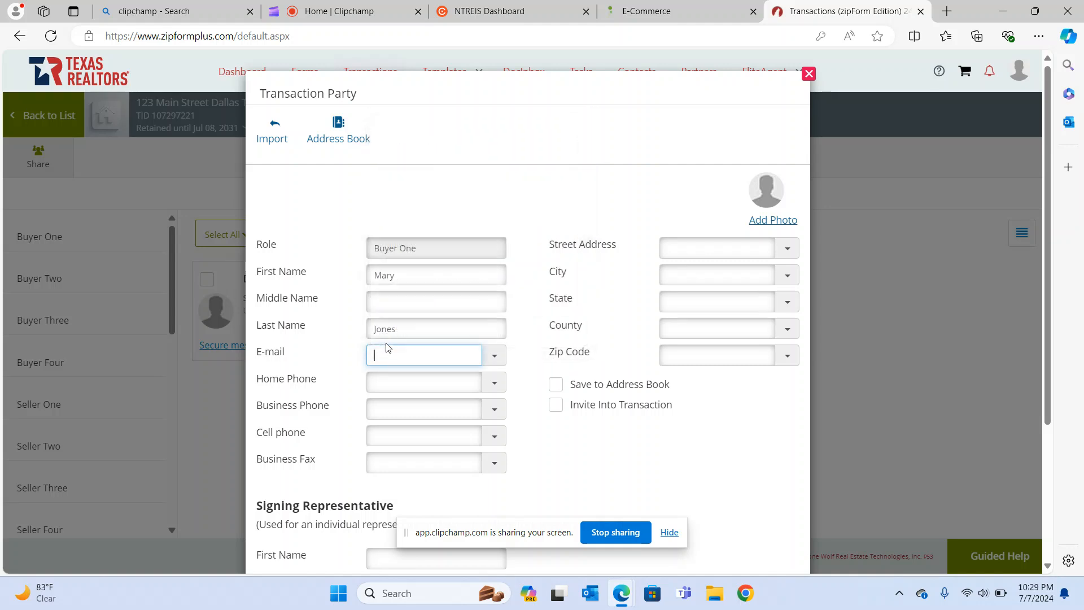
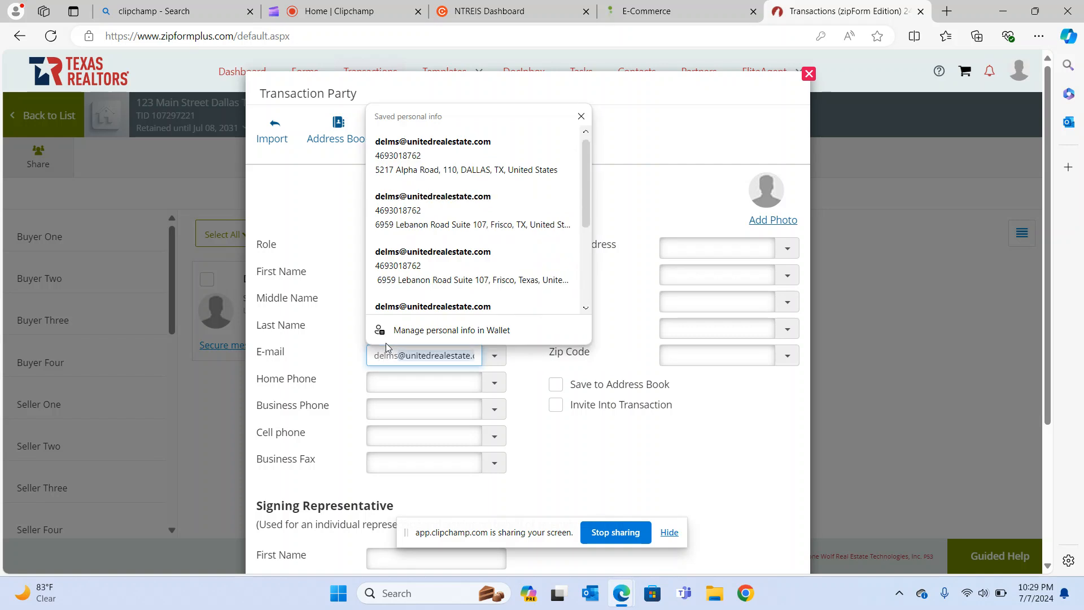
key(Tab)
click(557, 443)
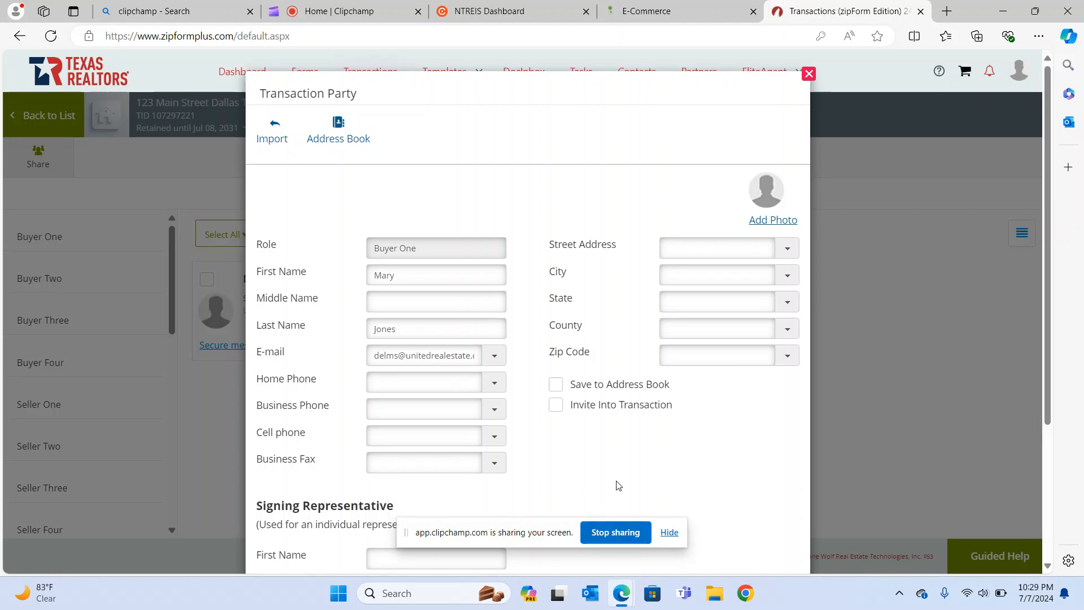
scroll(598, 475, down, 3)
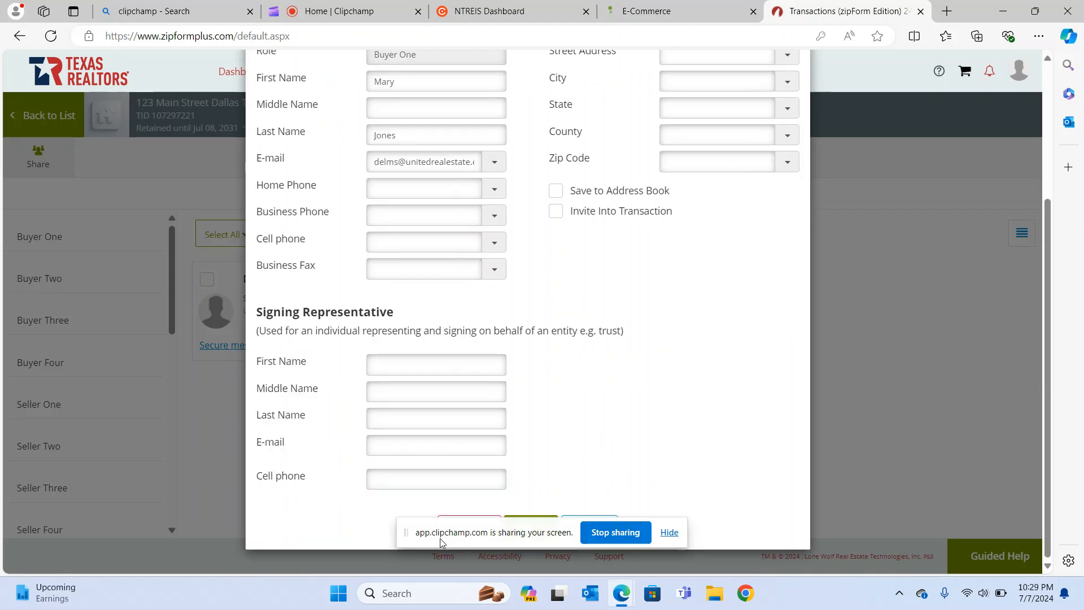
drag(407, 543, 397, 586)
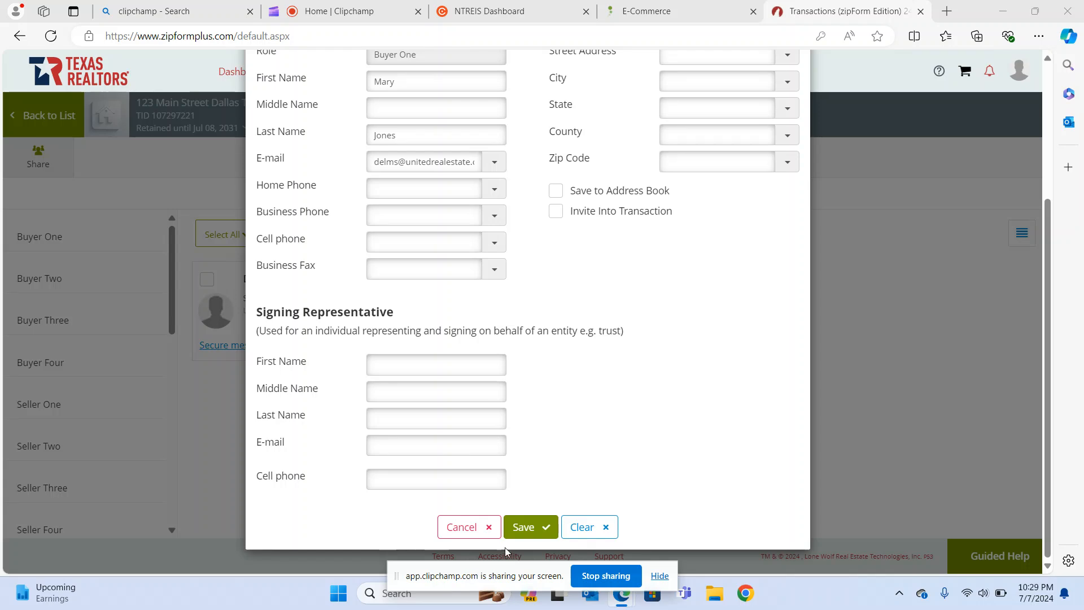
click(530, 528)
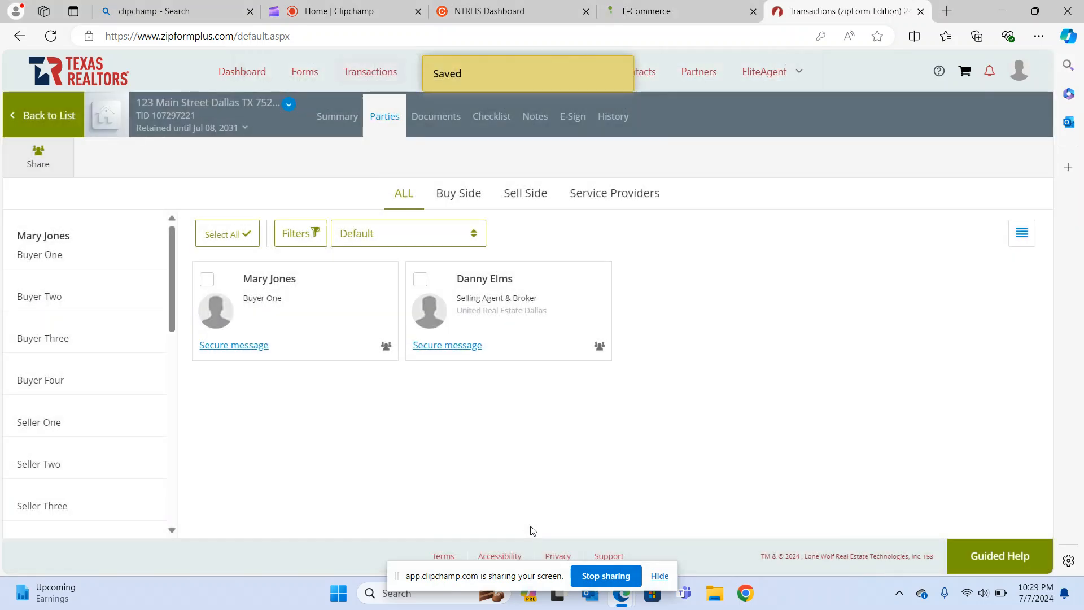
mouse_move(288, 332)
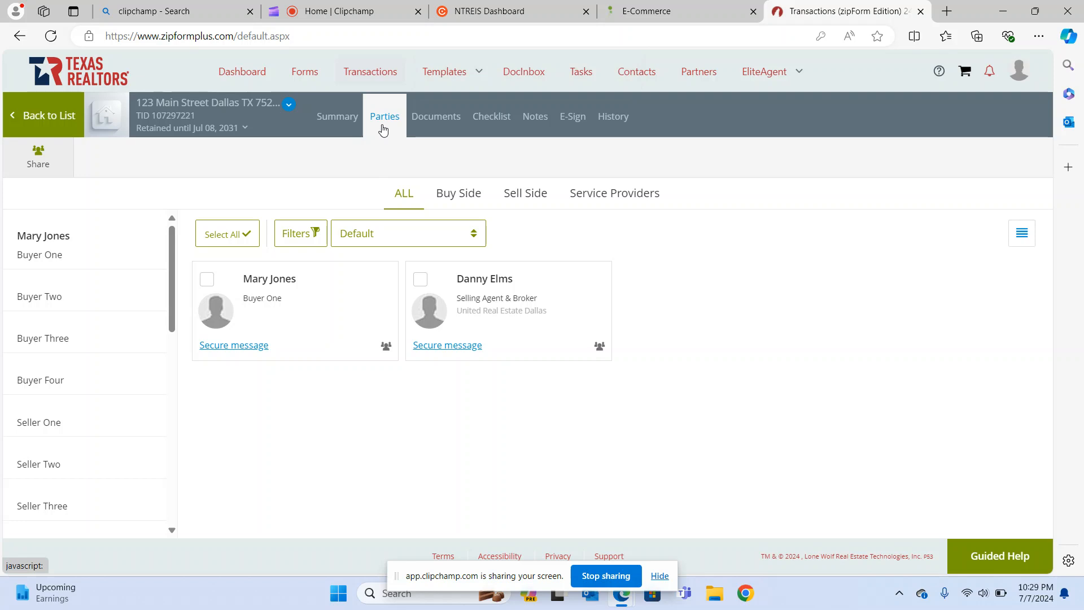
Search ALL form libraries for 'one to four' and add the TREC One to Four Family Residential Contract.
click(441, 123)
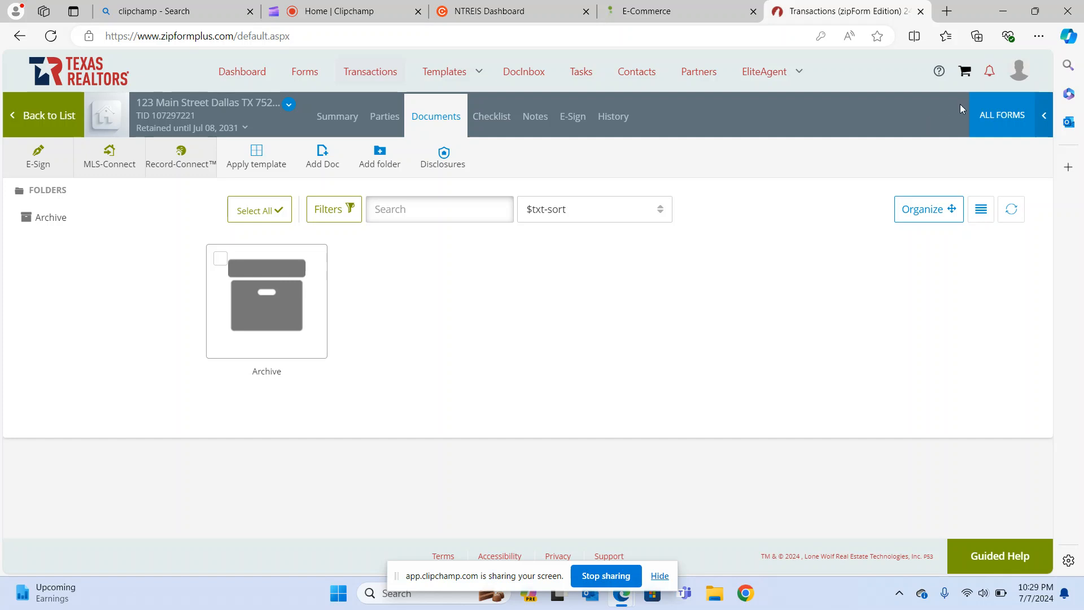
click(996, 114)
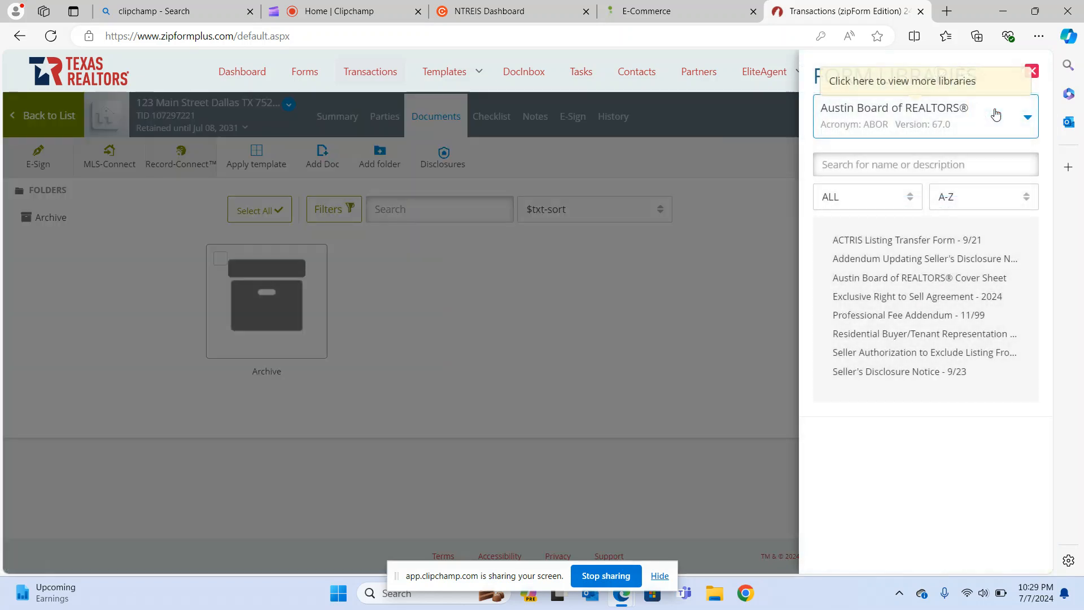
click(1027, 118)
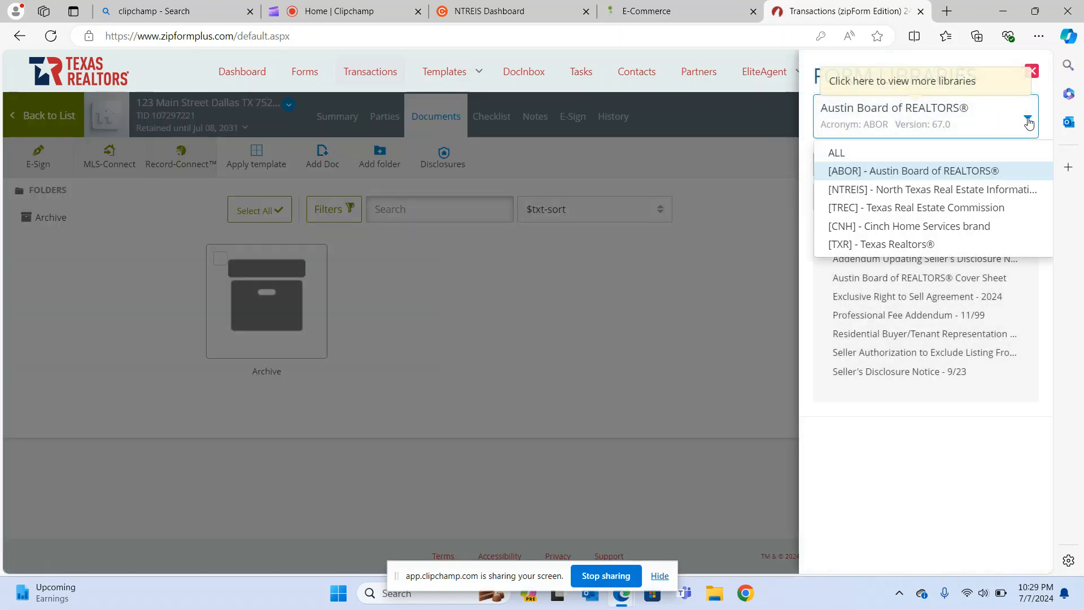
click(976, 153)
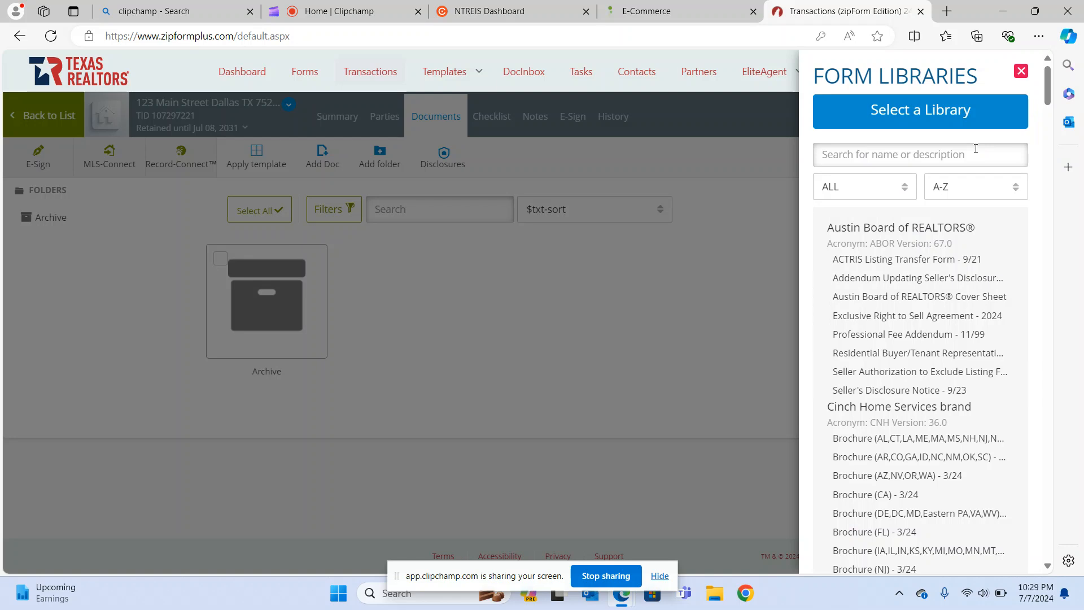
click(977, 148)
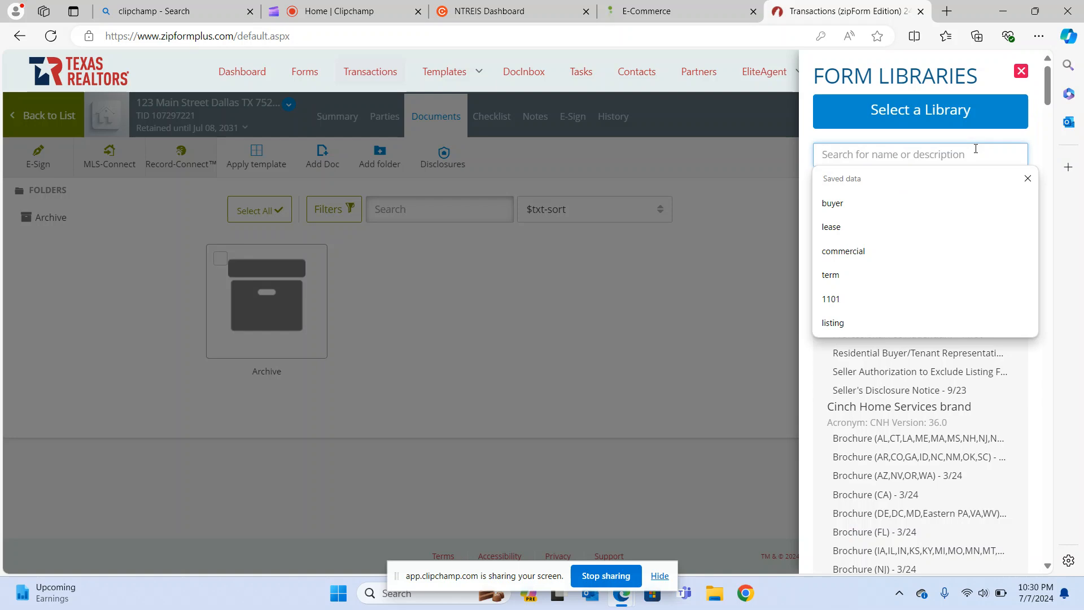
text(one to fo)
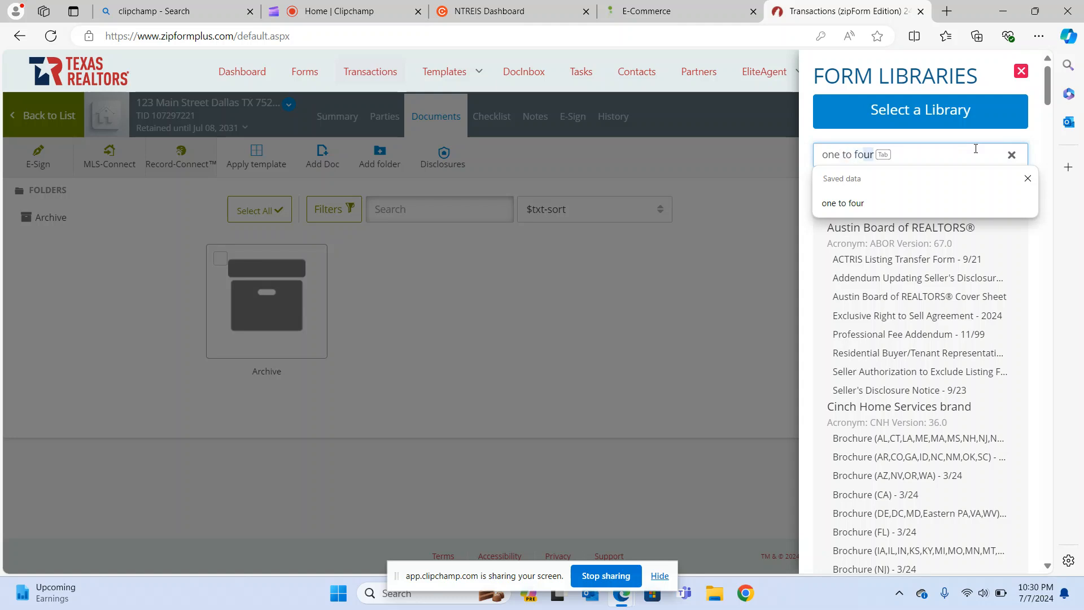
key(Tab)
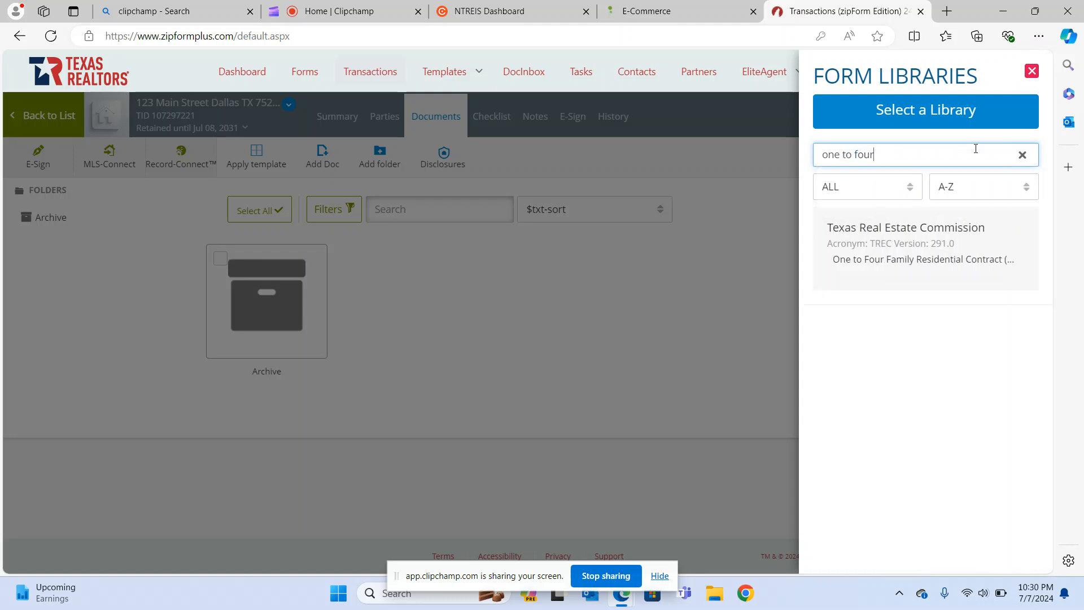
click(924, 259)
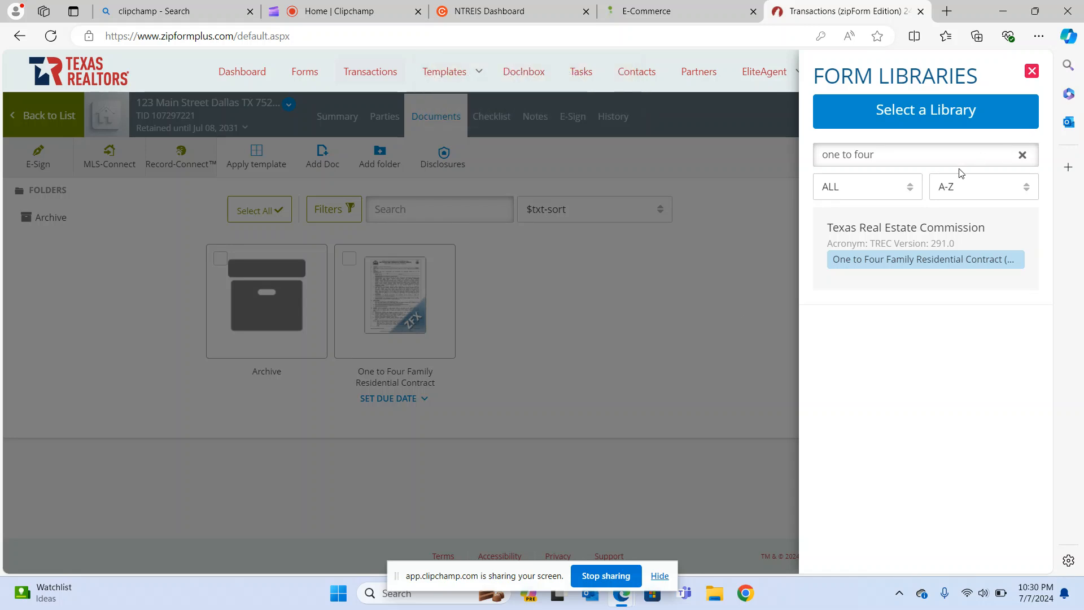
Search 'third party' and add the Texas Realtors Third Party Financing Addendum.
drag(919, 161, 803, 161)
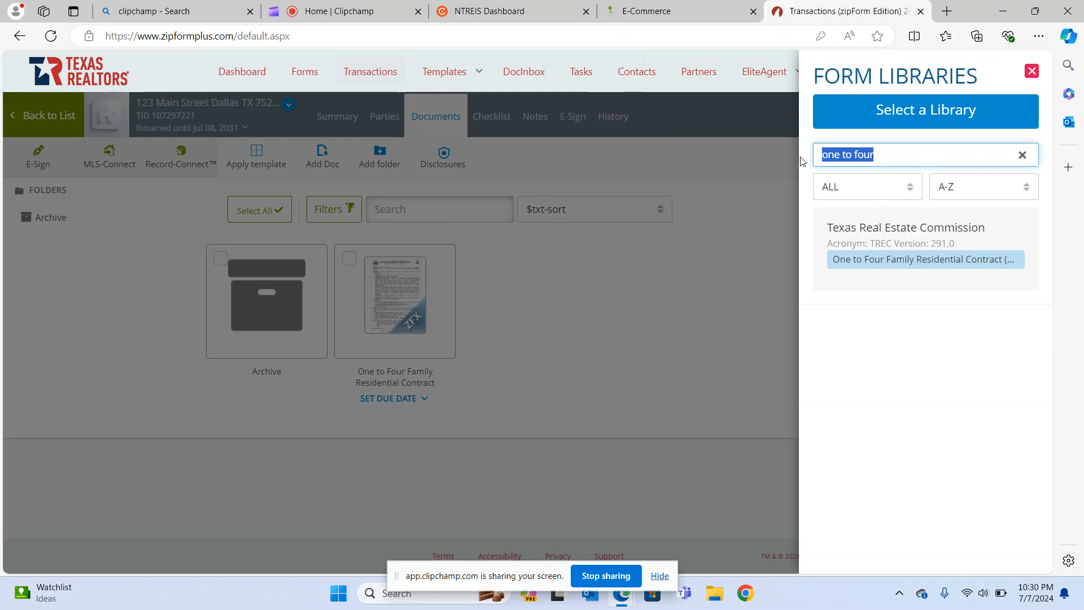
text(third party)
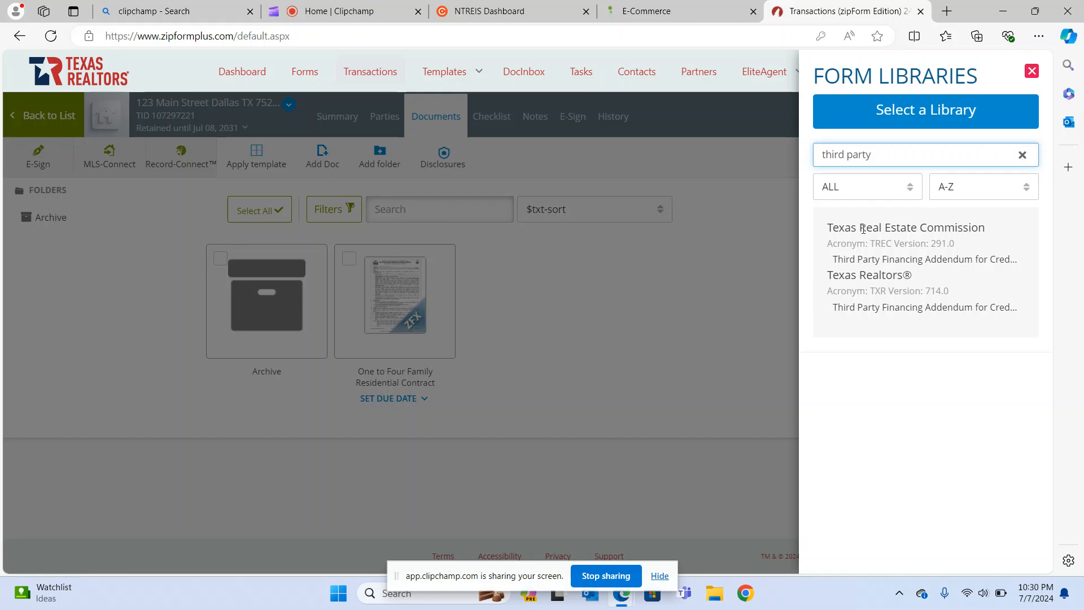
click(868, 314)
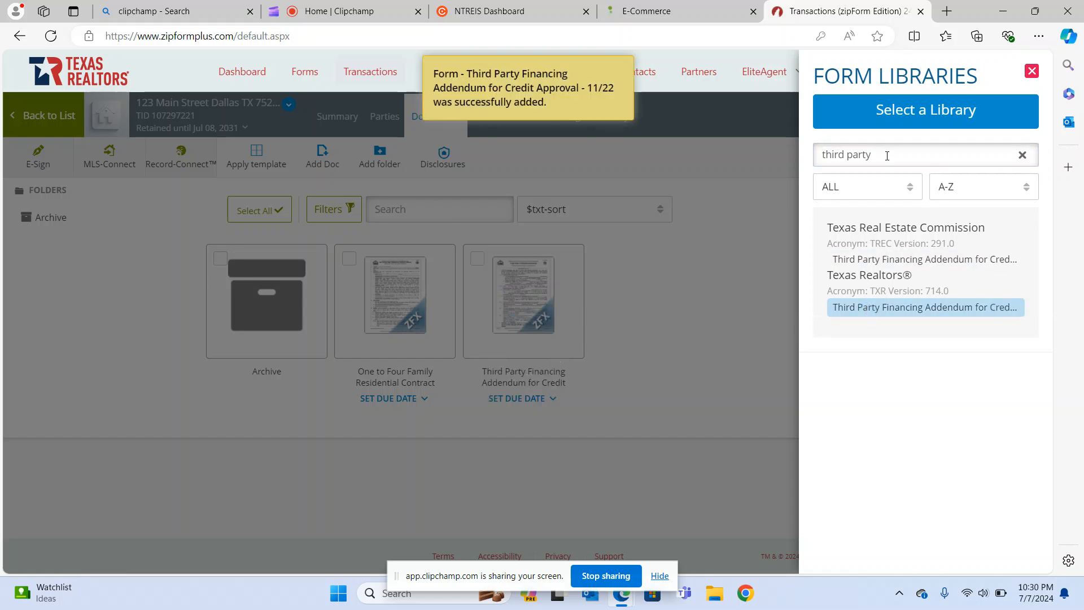
Search 'Lead' across ALL libraries and add the Seller's Lead-Based Paint Disclosure addendum.
drag(887, 156, 806, 148)
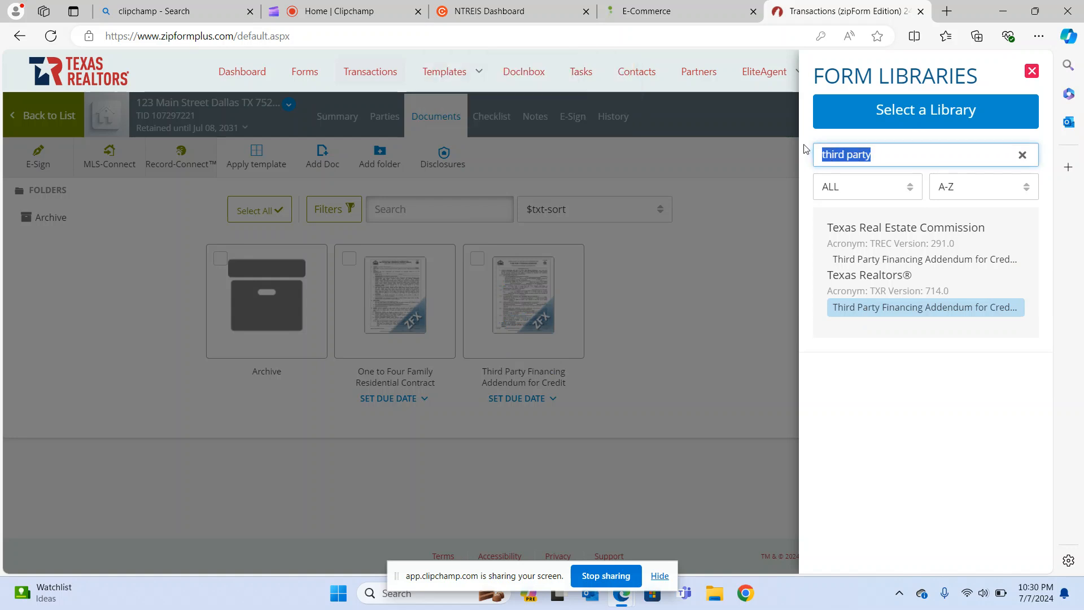
text(Lead)
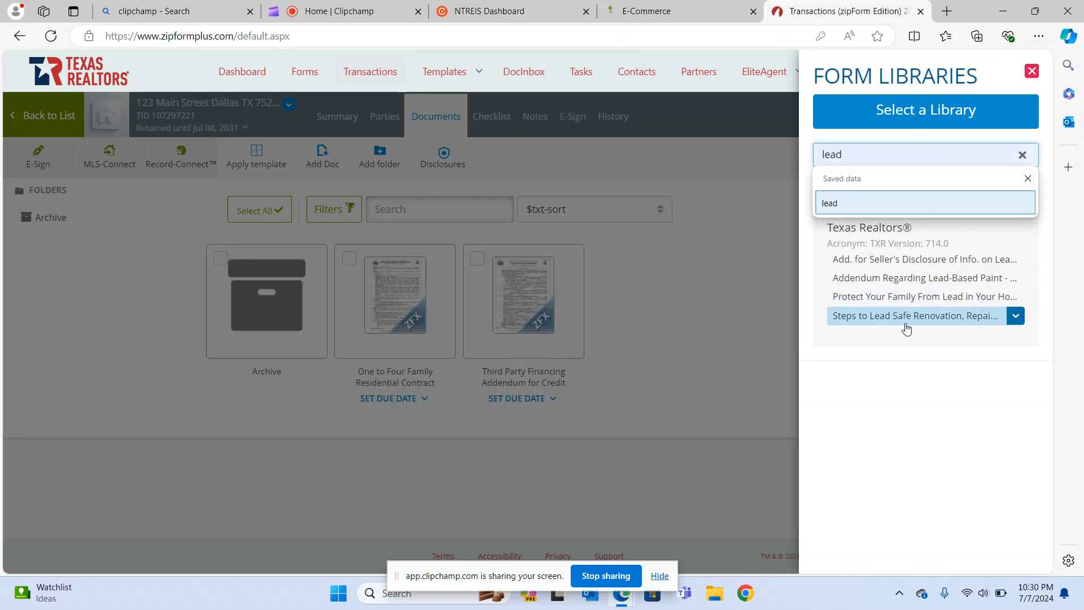
click(926, 389)
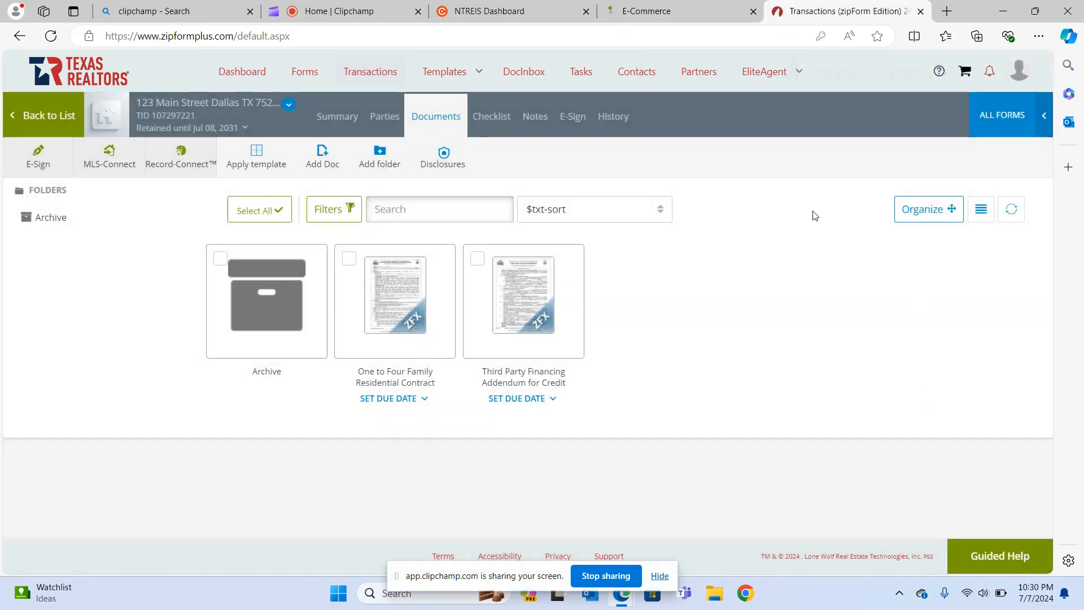
click(1014, 115)
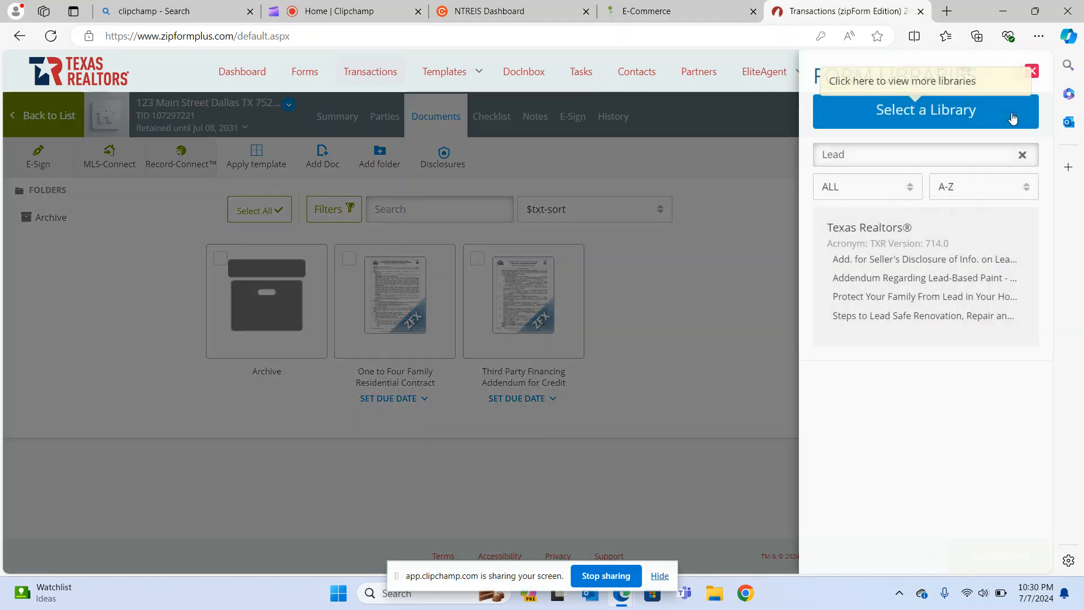
click(1002, 113)
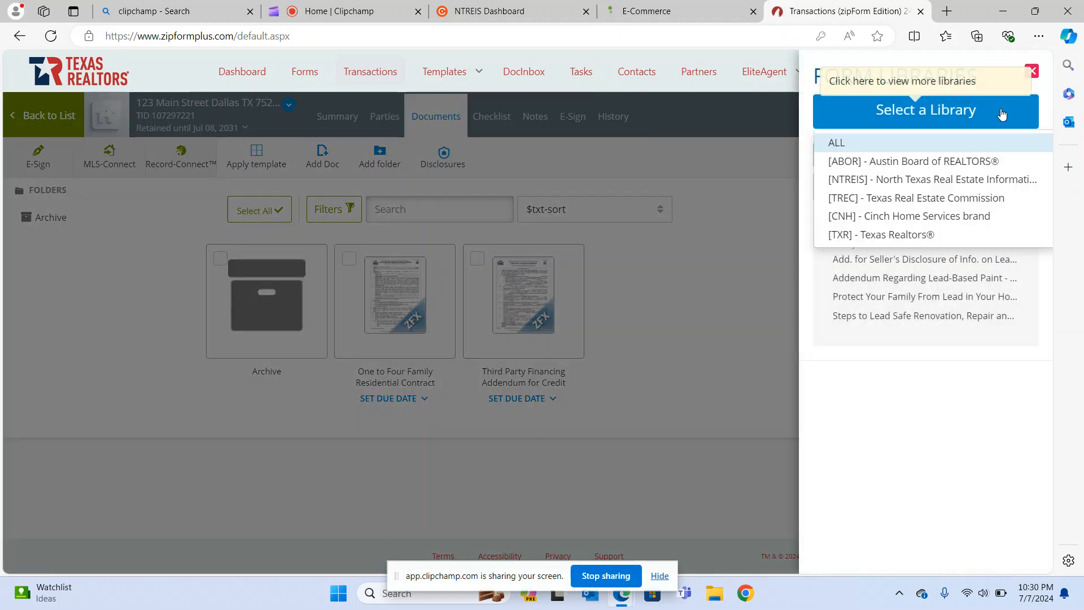
click(945, 141)
click(924, 156)
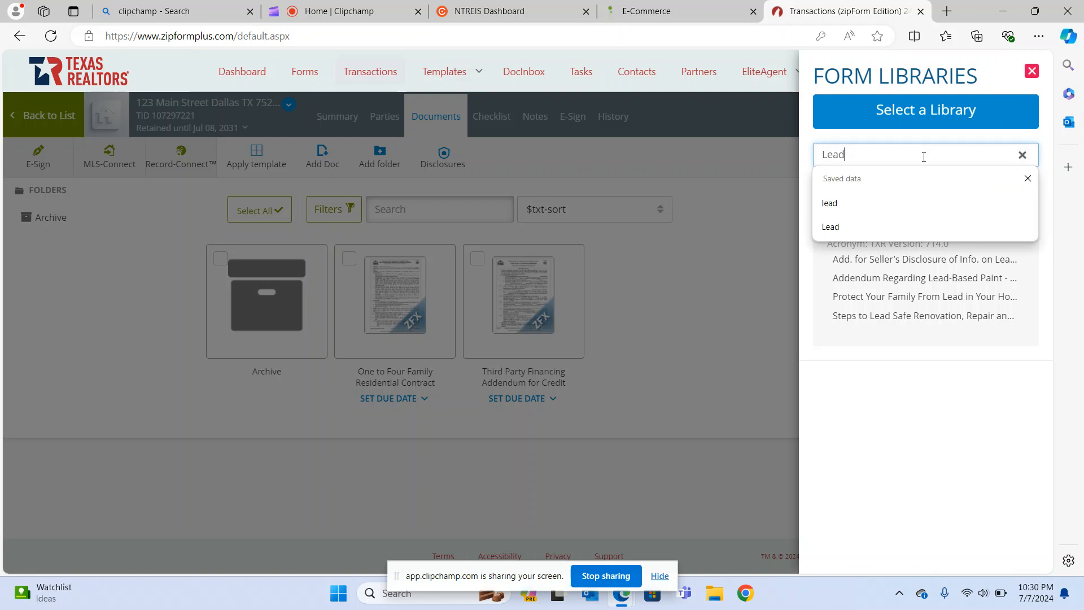
click(902, 262)
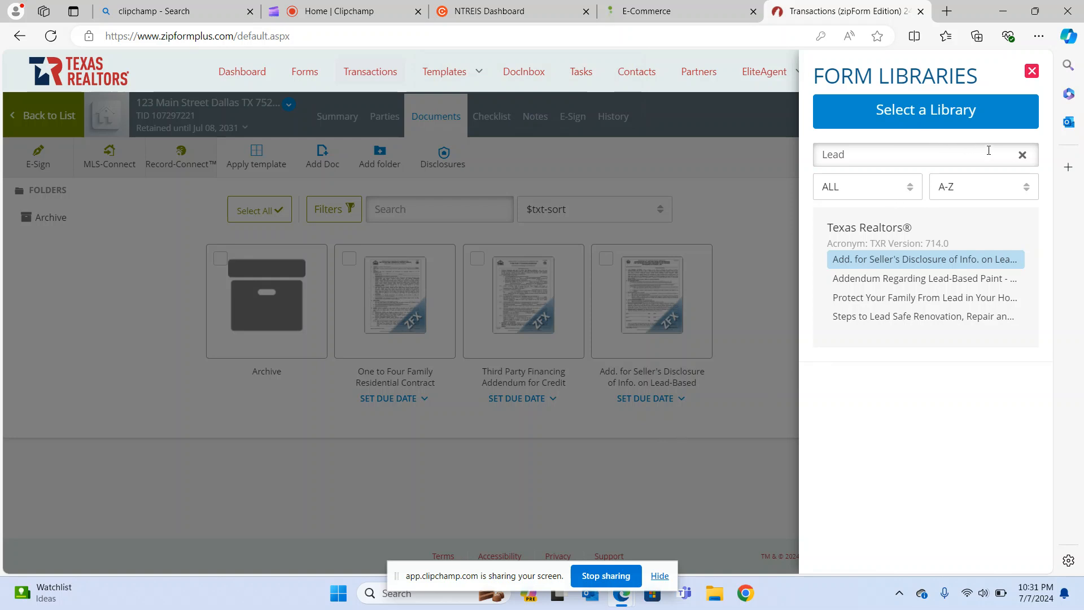
Search the form libraries for 'buyer' and add the TXR-1507 Residential Buyer/Tenant Representation Agreement short form.
click(1022, 155)
text(buyer rep)
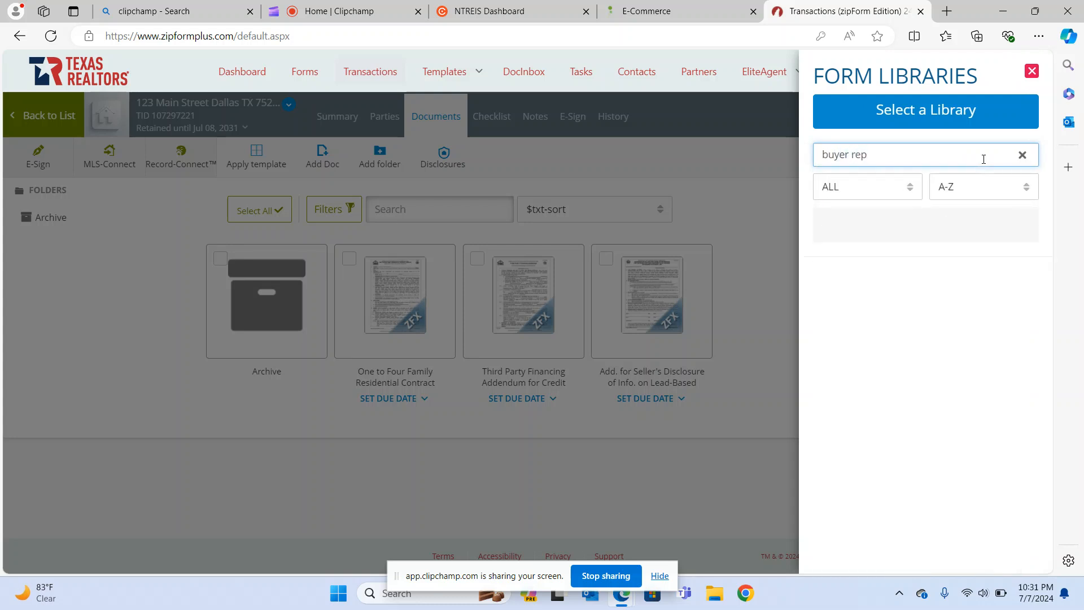
key(BackSpace)
key(BackSpace)
key(BackSpace)
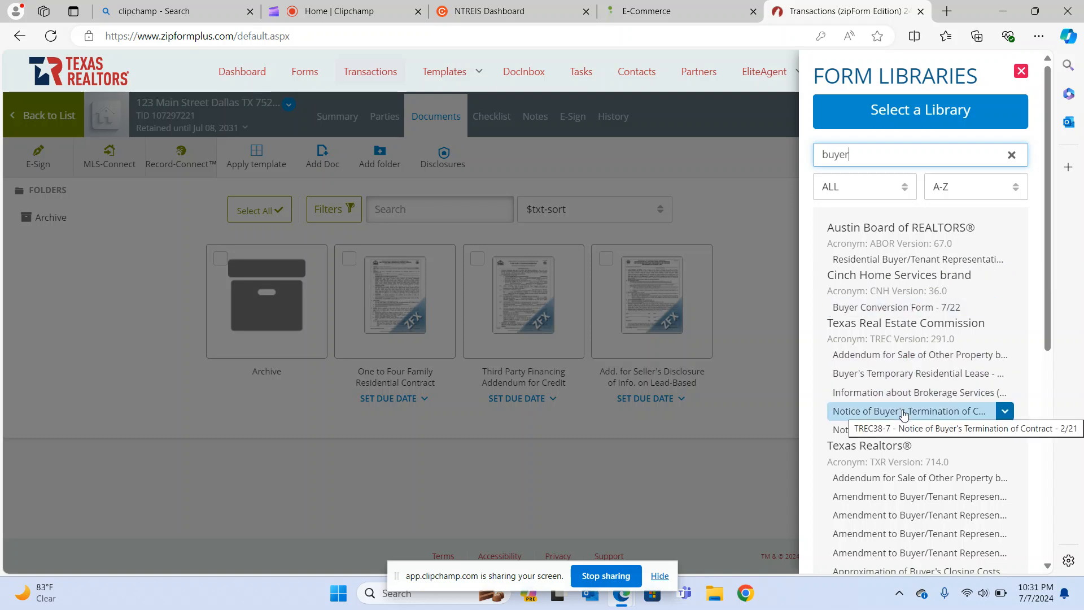
scroll(903, 415, down, 2)
scroll(904, 416, down, 2)
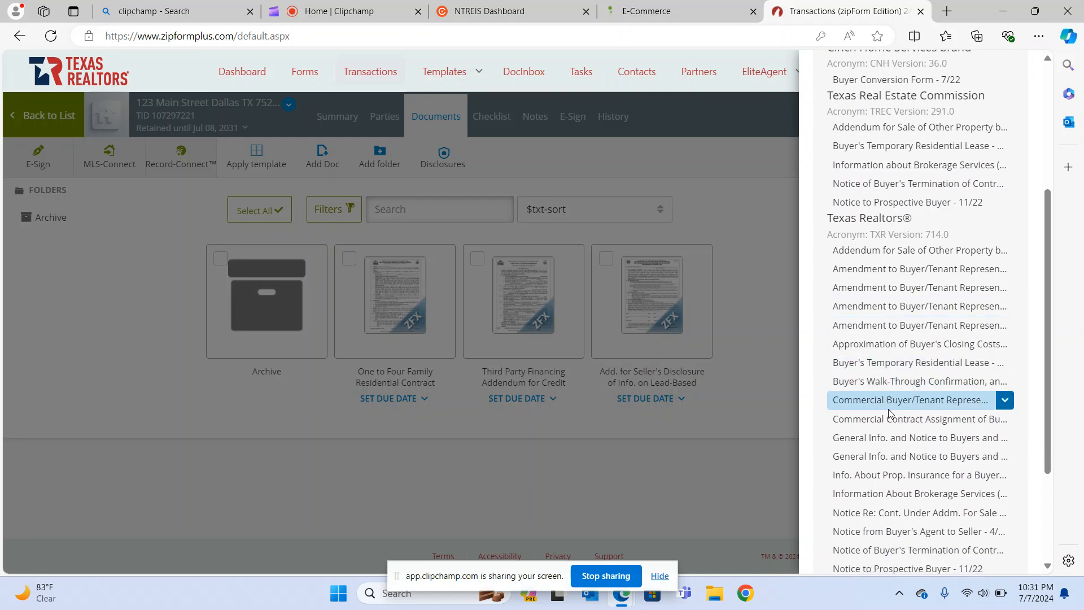
scroll(892, 414, down, 2)
scroll(891, 414, down, 1)
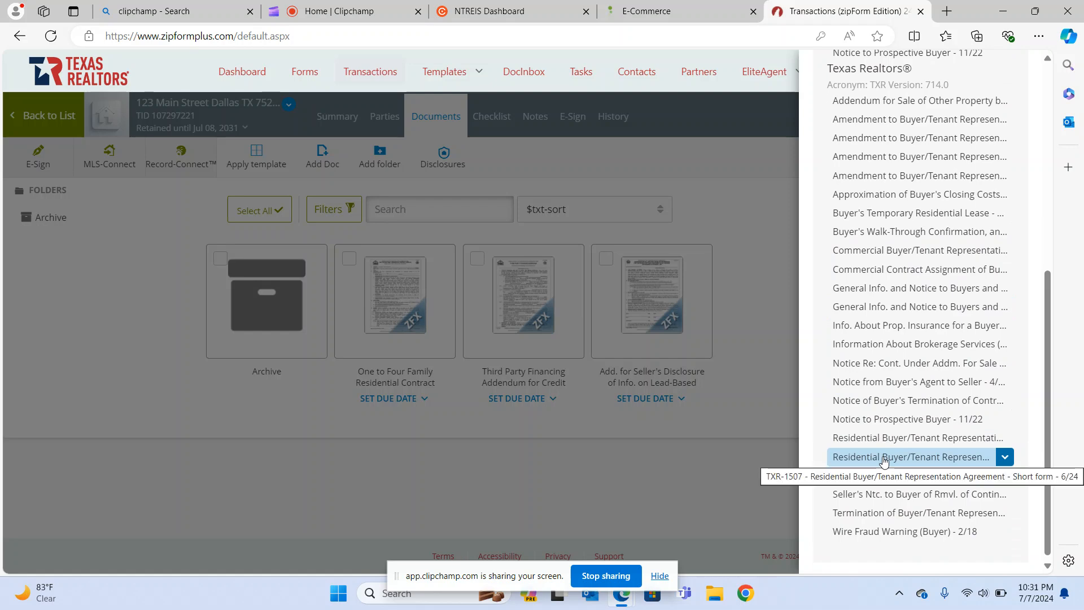
click(885, 462)
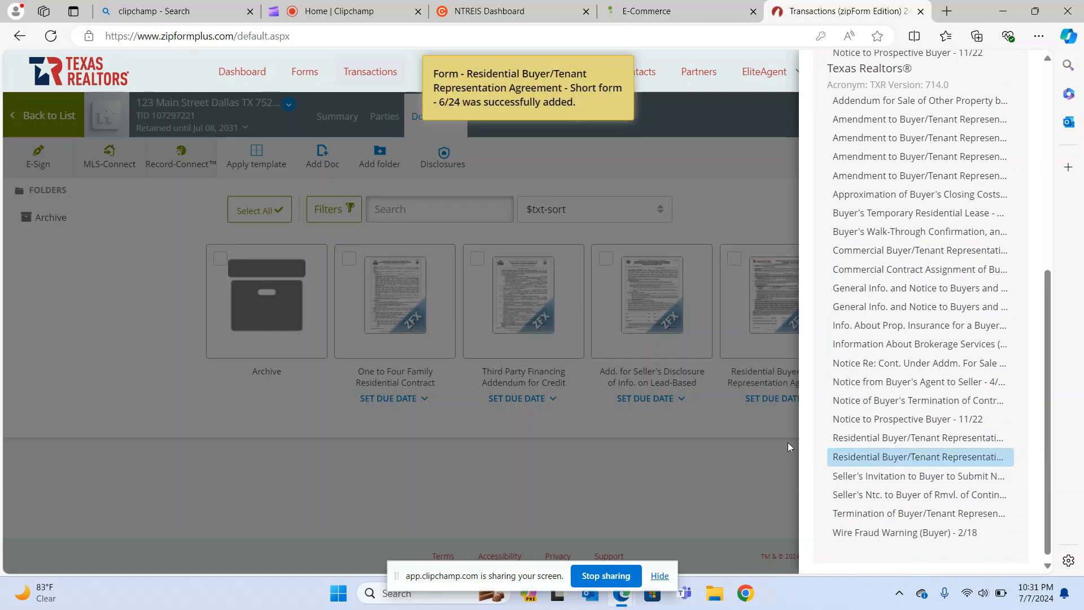
click(480, 462)
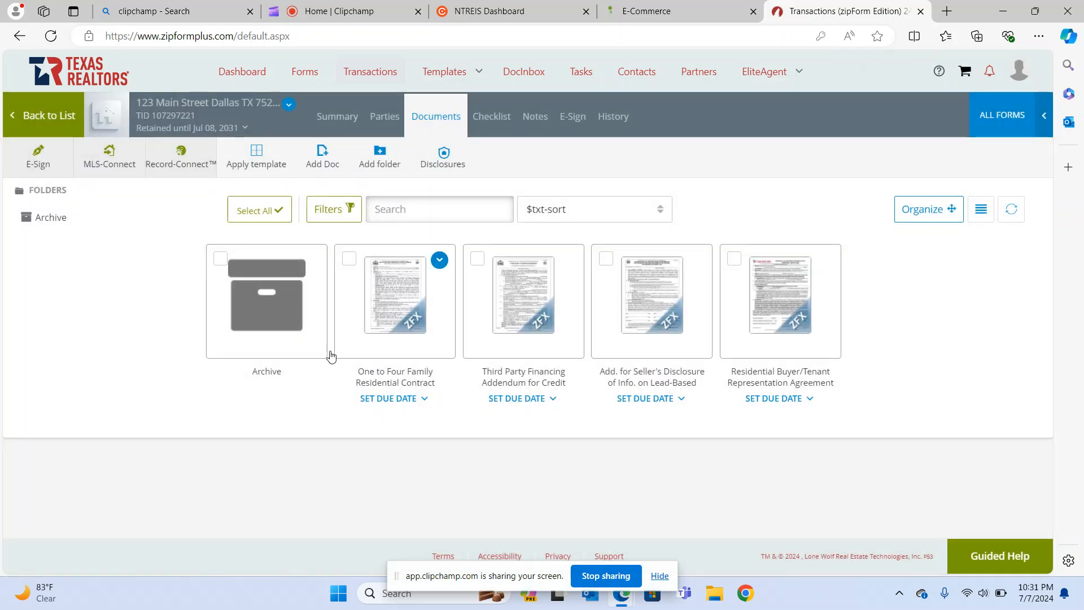
Open the Residential Buyer/Tenant Representation Agreement card and scroll through its prefilled Parties section.
mouse_move(765, 283)
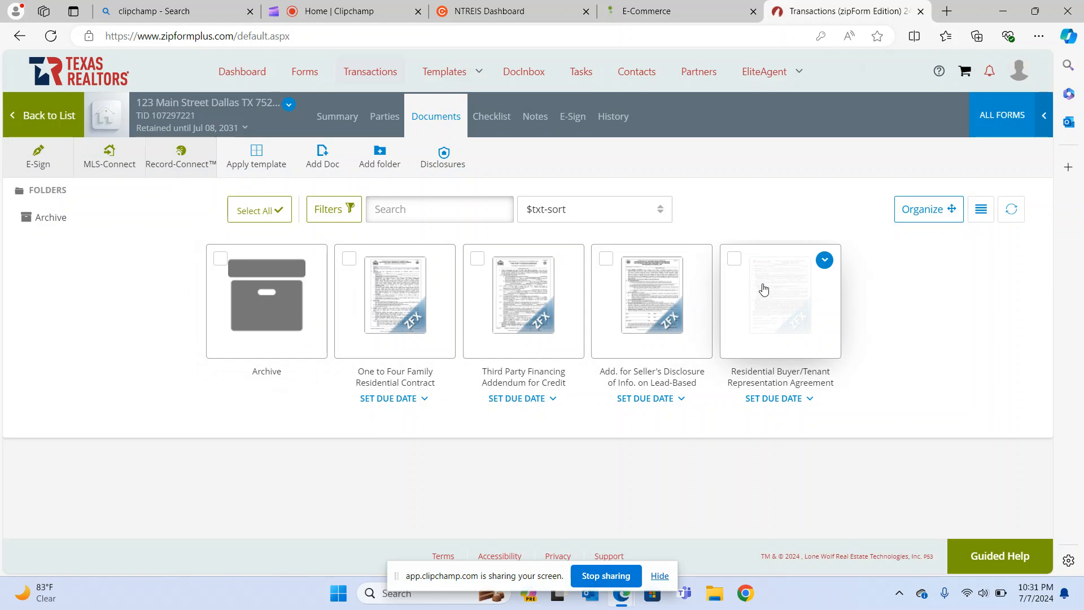
click(765, 293)
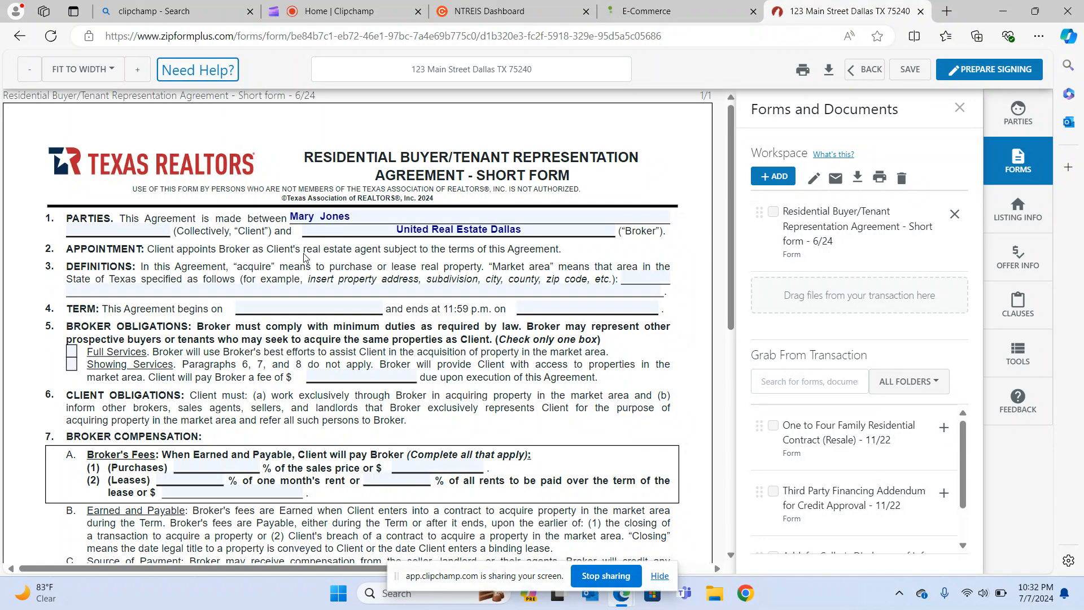
scroll(303, 258, down, 1)
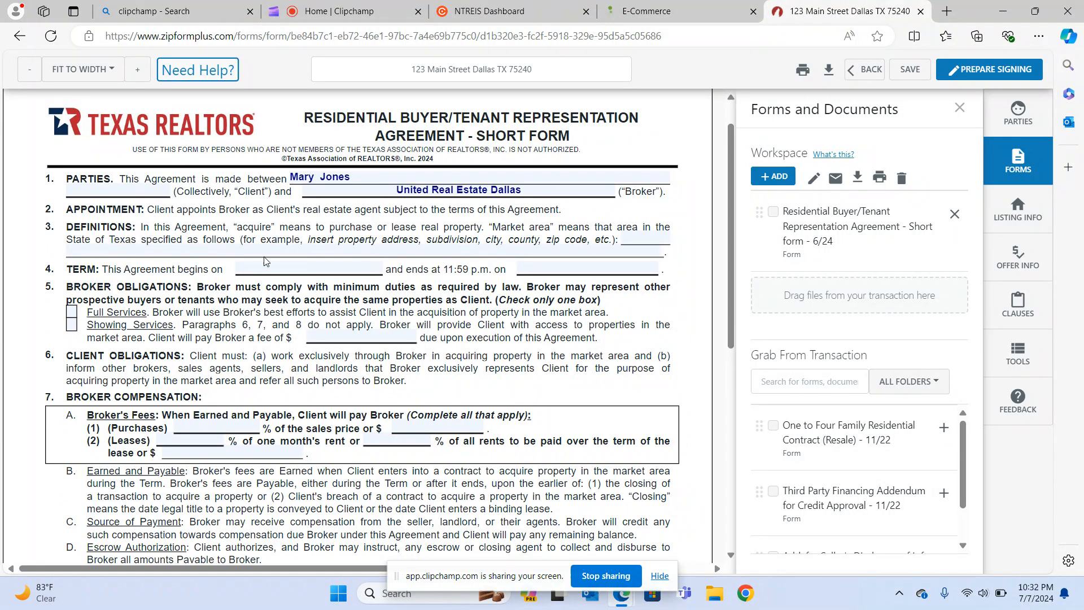
Enter 'Dallas County, Collin County, Denton County' as the market area in paragraph 3.
click(360, 252)
text(Da)
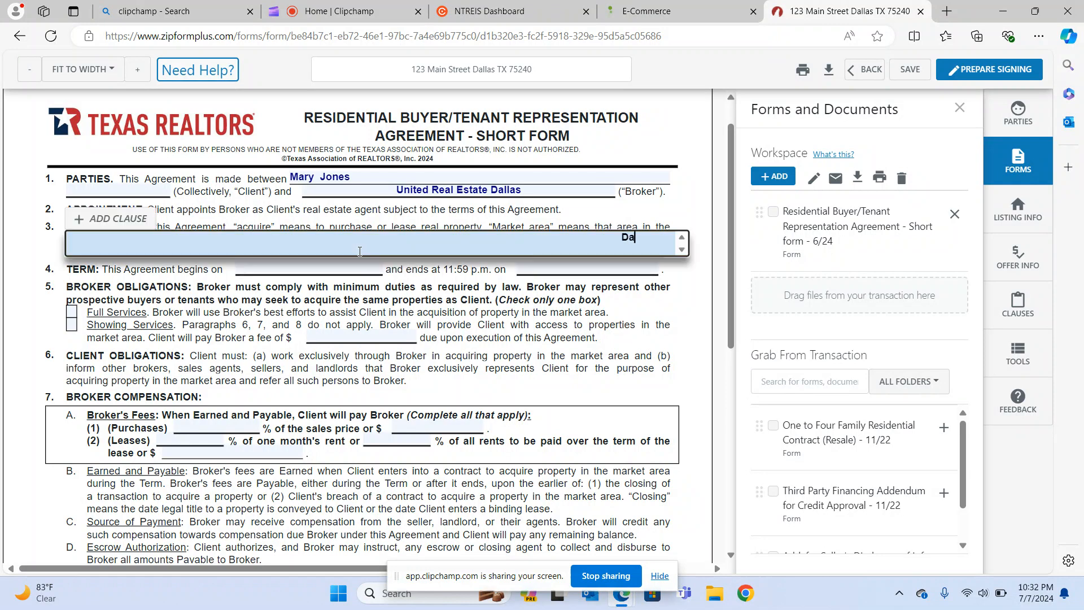
text(llas County, Collin)
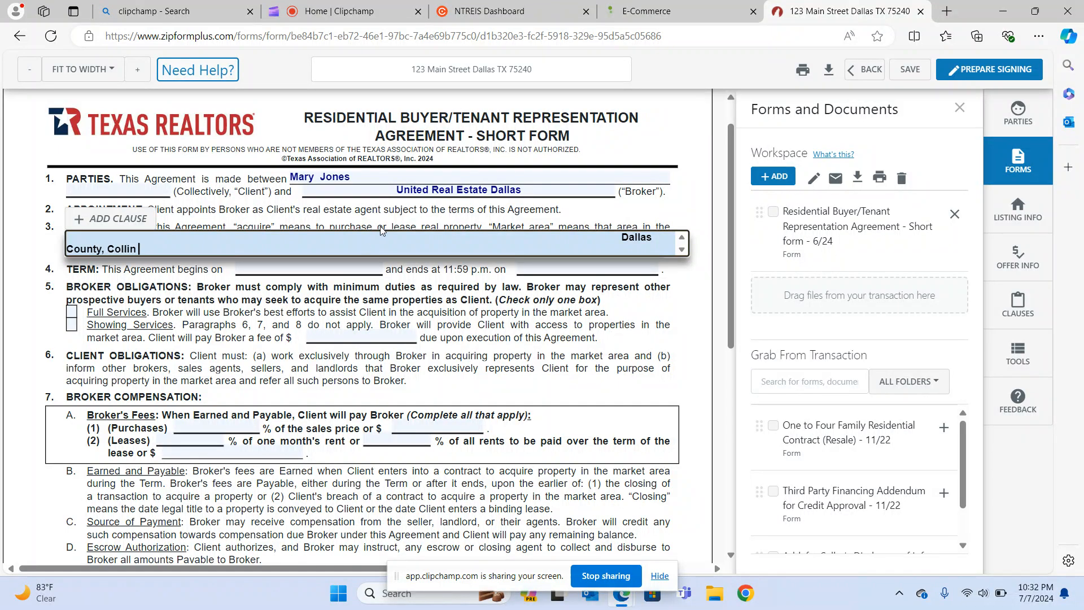
text( County, Denton County)
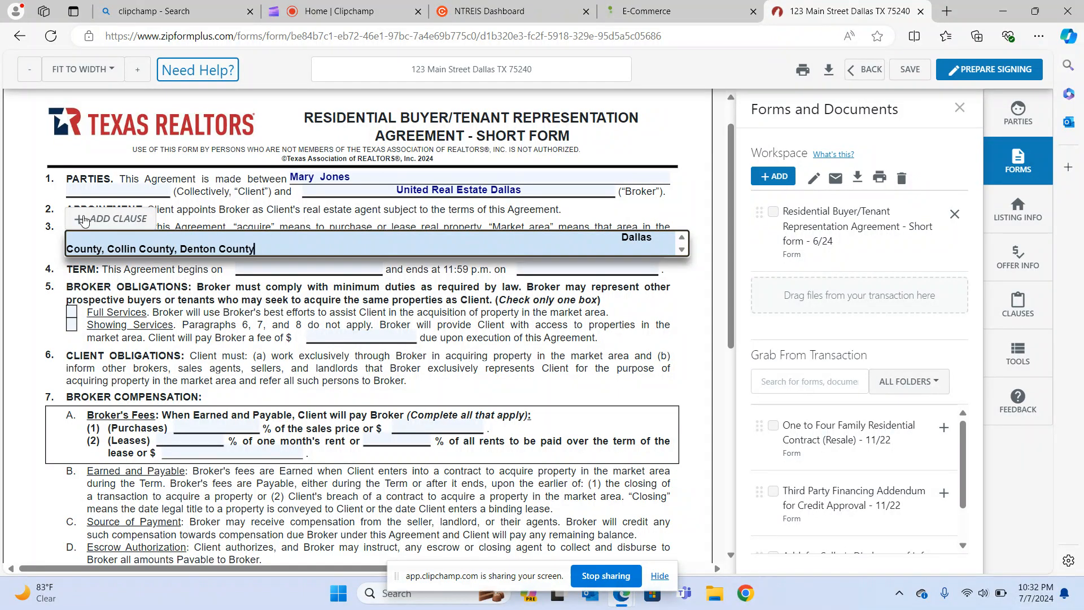
click(48, 250)
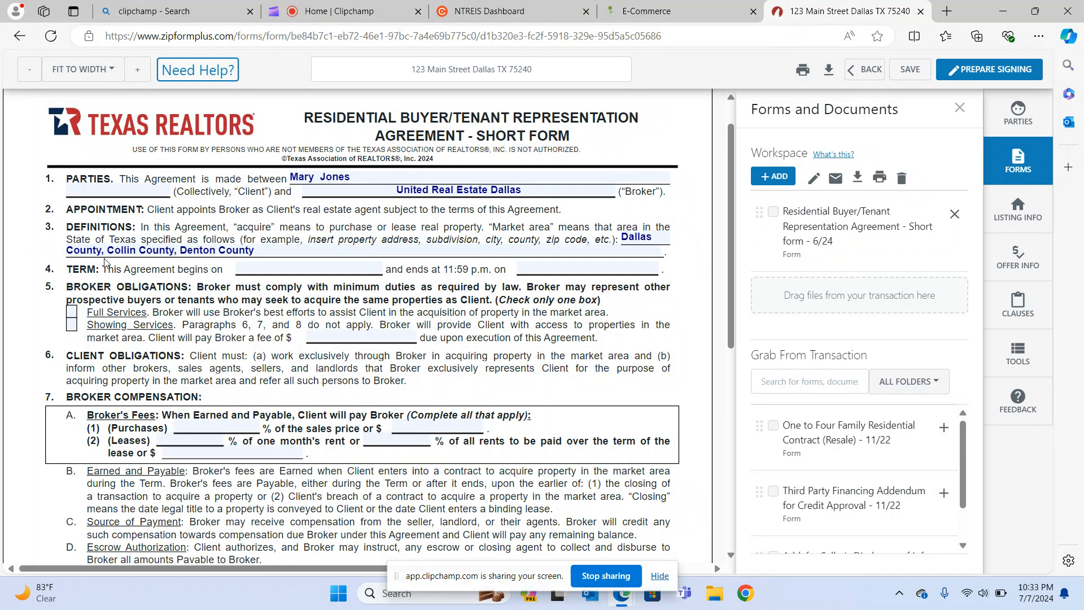
Set the term from 07/07/2024 to 09/07/2024 and select Full Services.
click(260, 269)
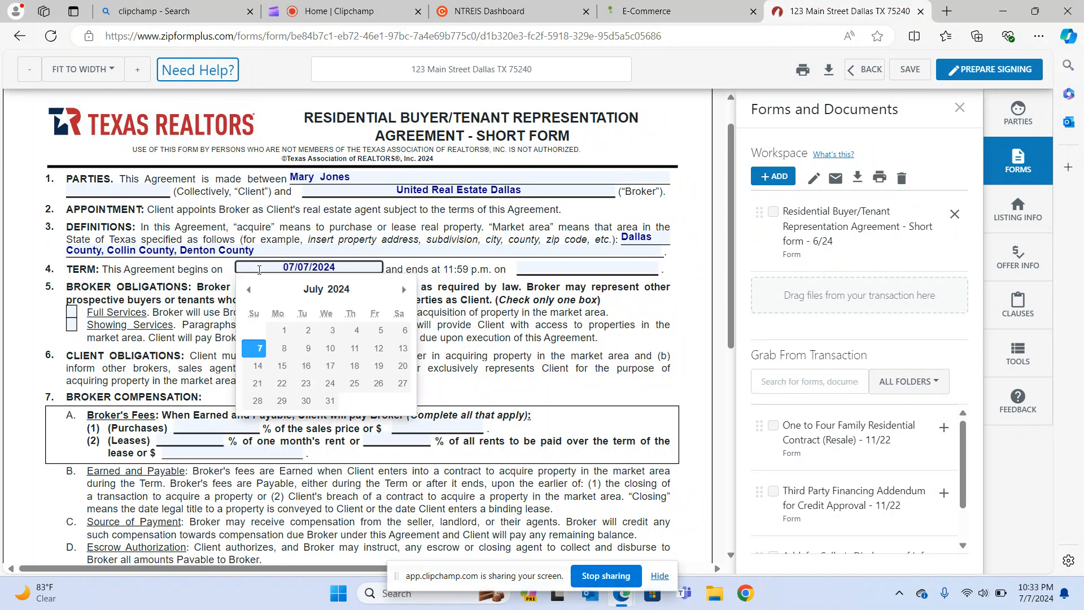
click(254, 348)
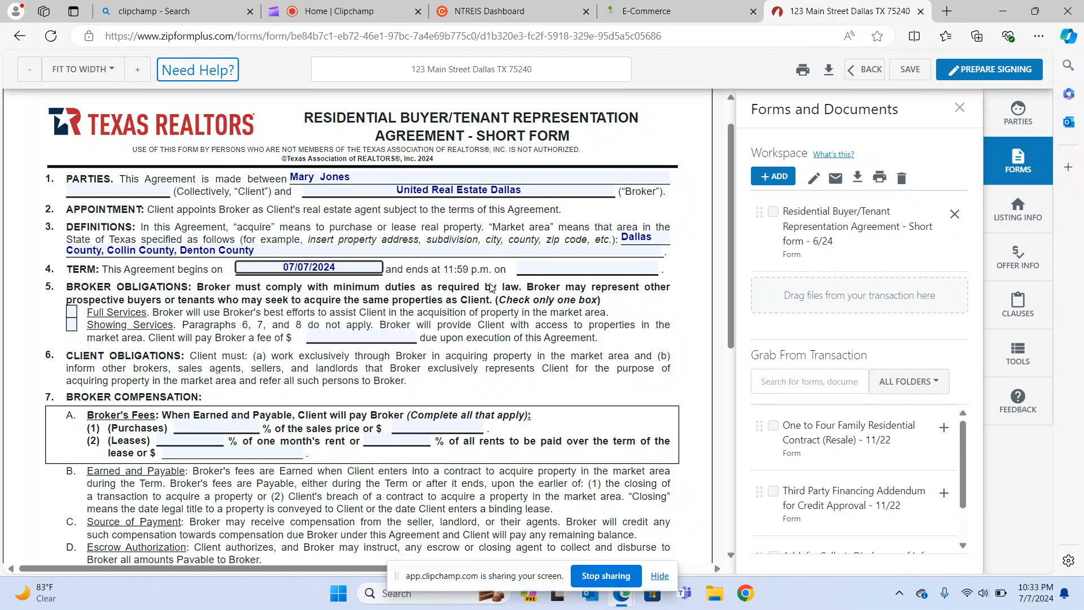
click(542, 270)
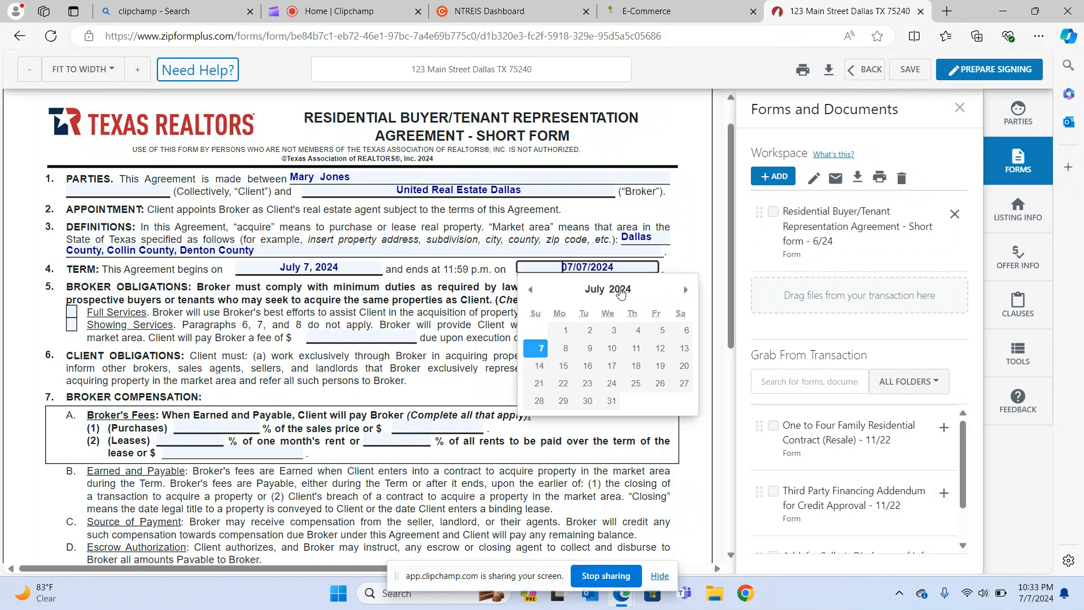
click(686, 289)
click(685, 291)
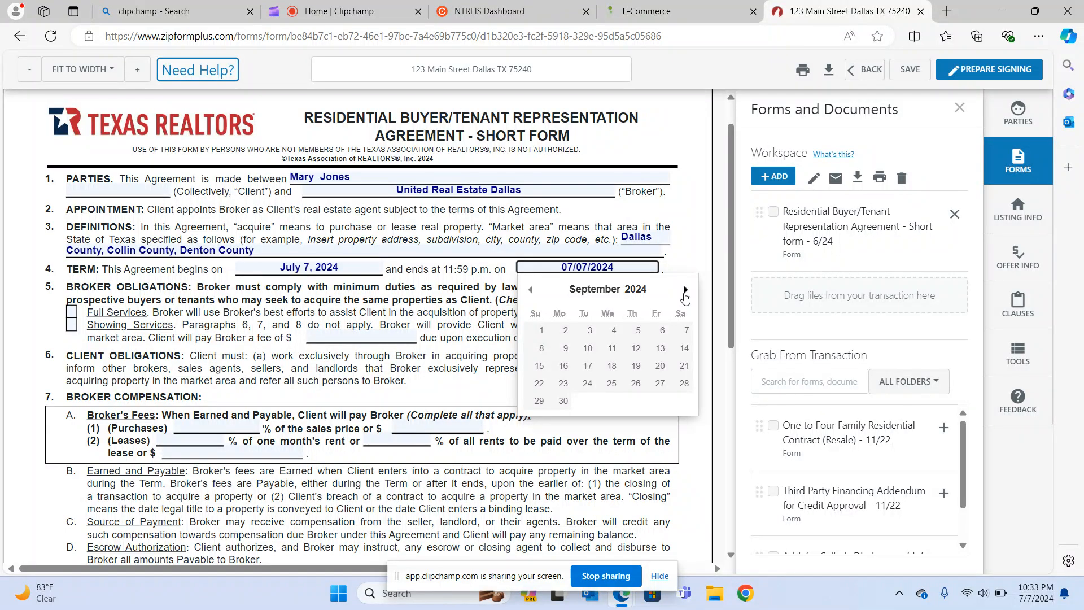
click(681, 333)
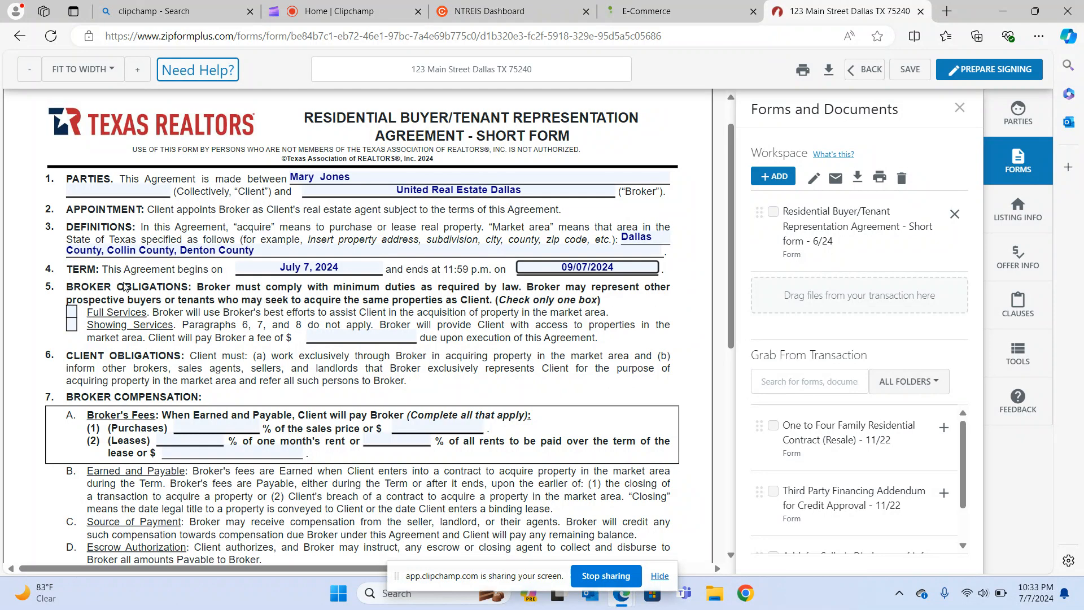
click(71, 314)
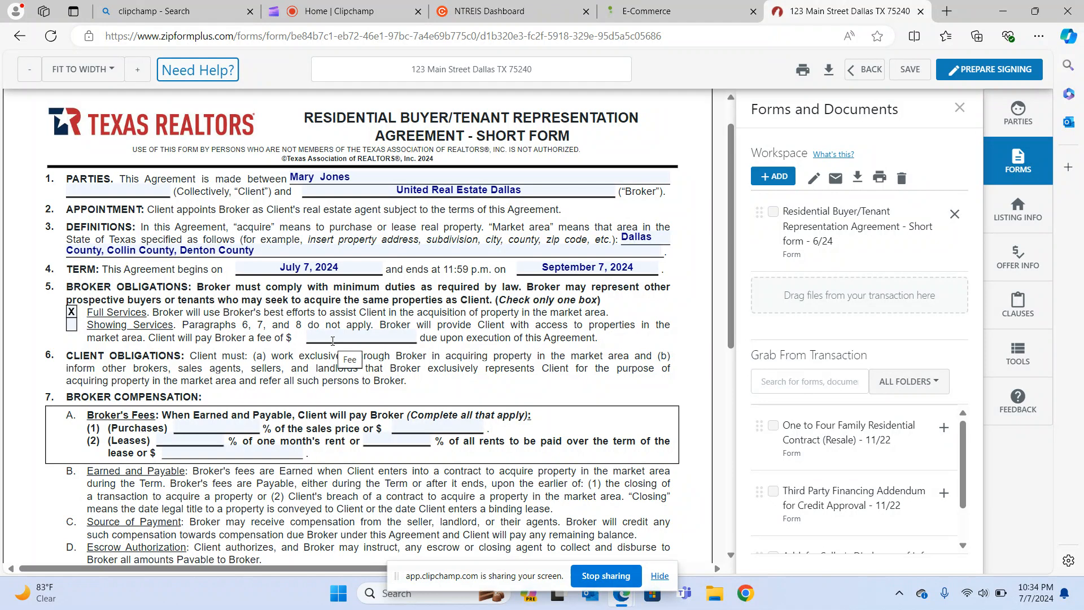
Make the 7A(1) purchase fee a flat $3,000, leaving the sales-price percentage blank.
scroll(332, 341, down, 1)
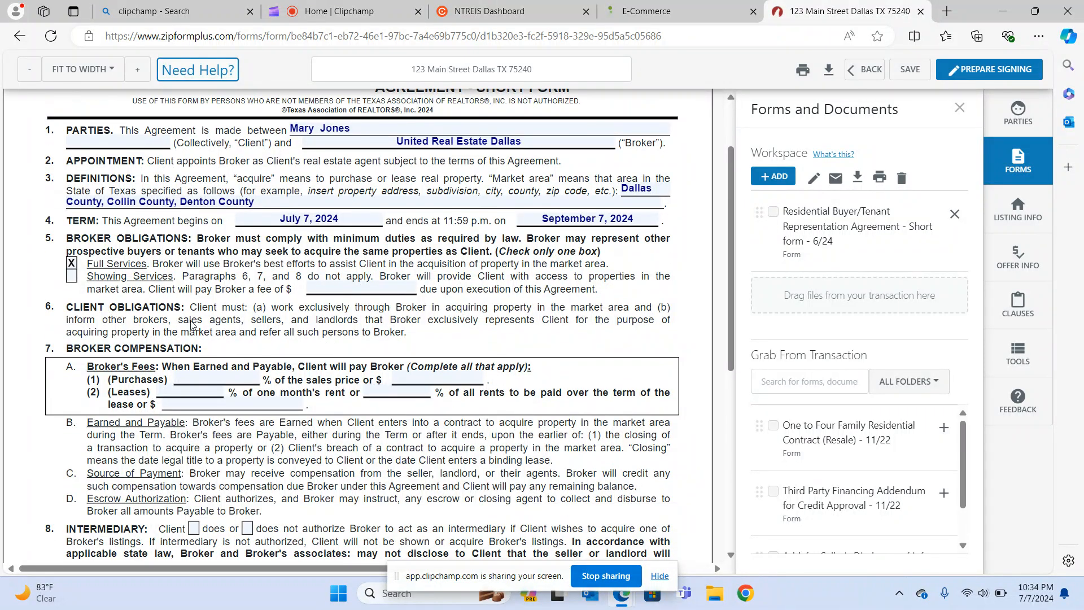
scroll(172, 362, down, 1)
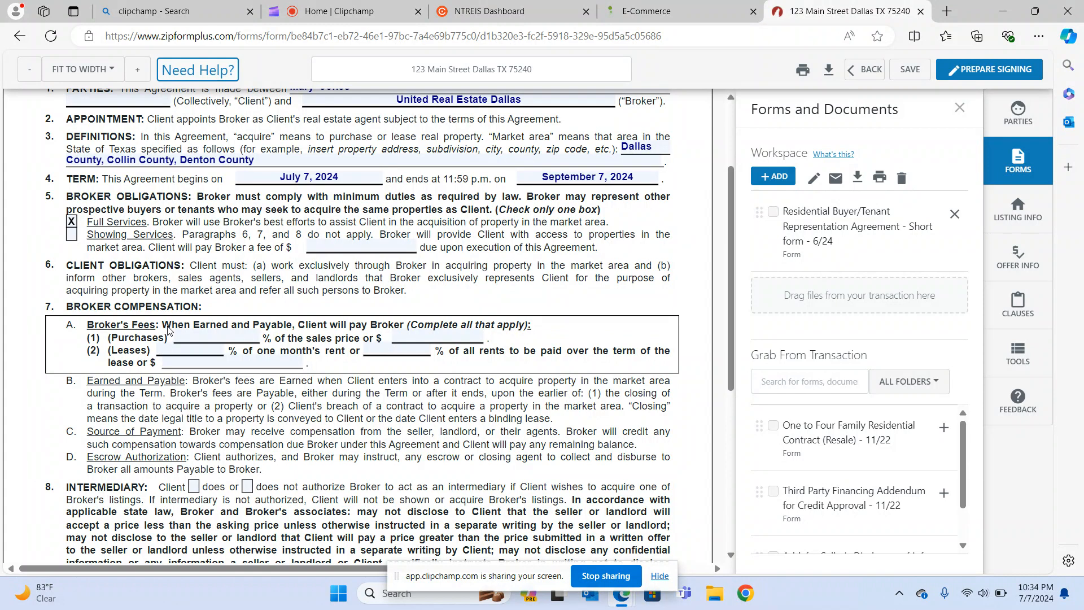
click(196, 337)
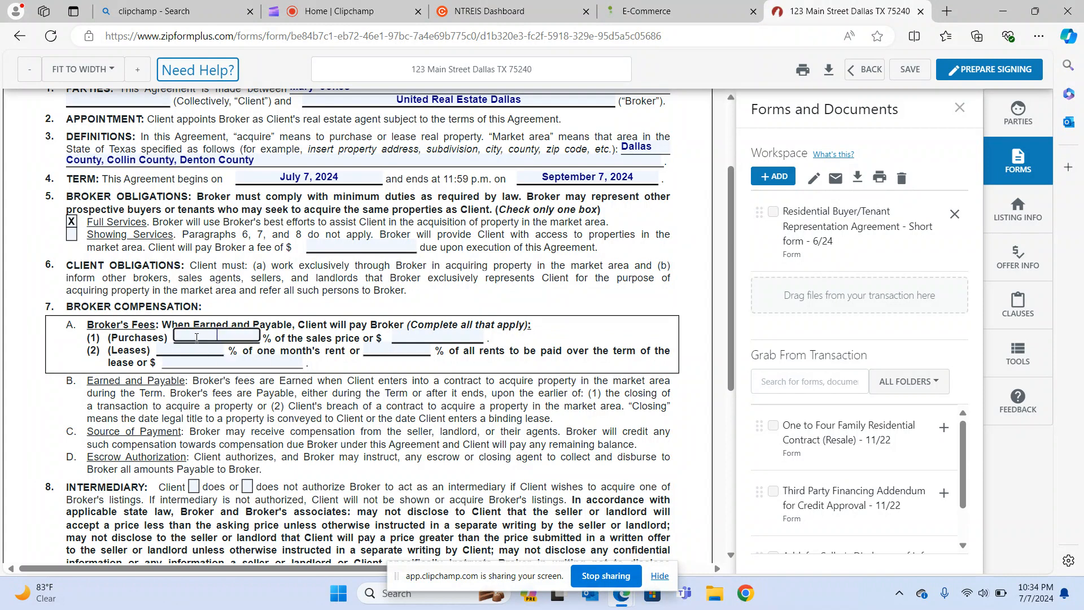
text(1.5)
key(BackSpace)
key(BackSpace)
key(BackSpace)
click(407, 335)
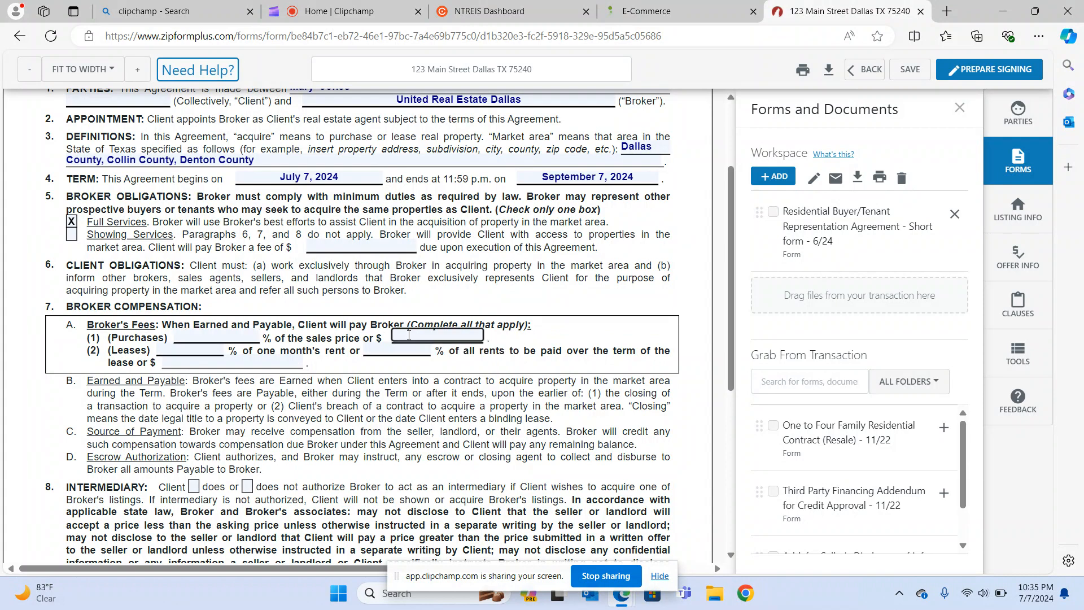
text(3000)
click(35, 311)
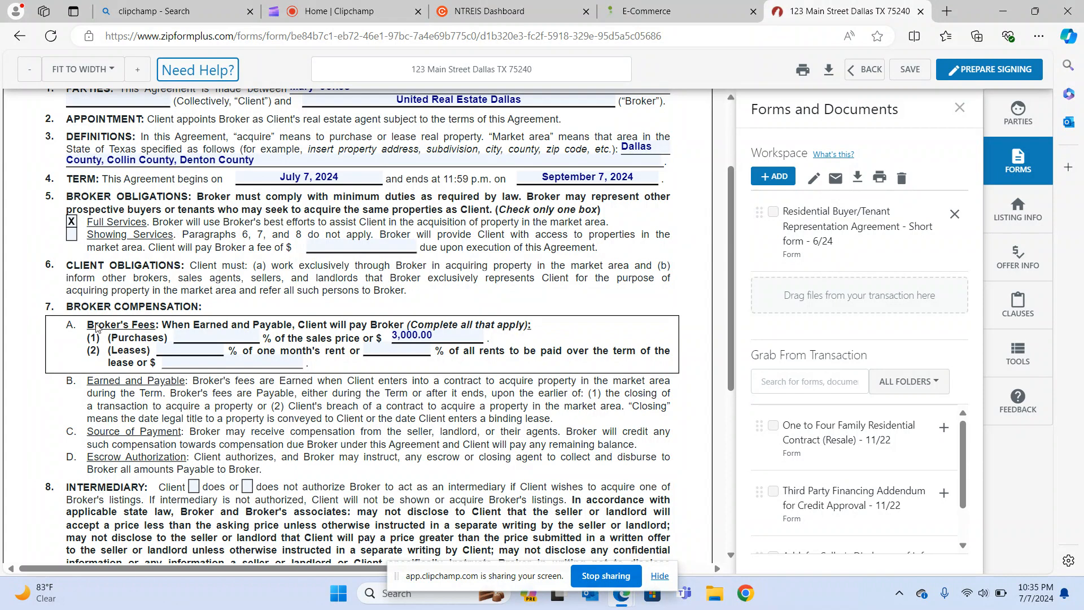
scroll(109, 331, down, 3)
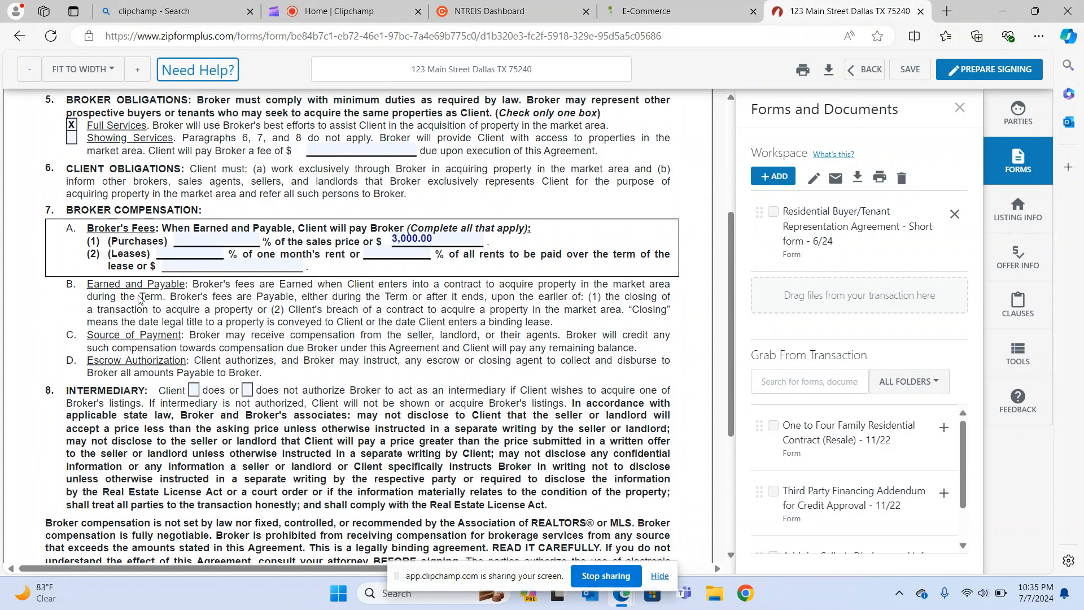
scroll(138, 355, down, 1)
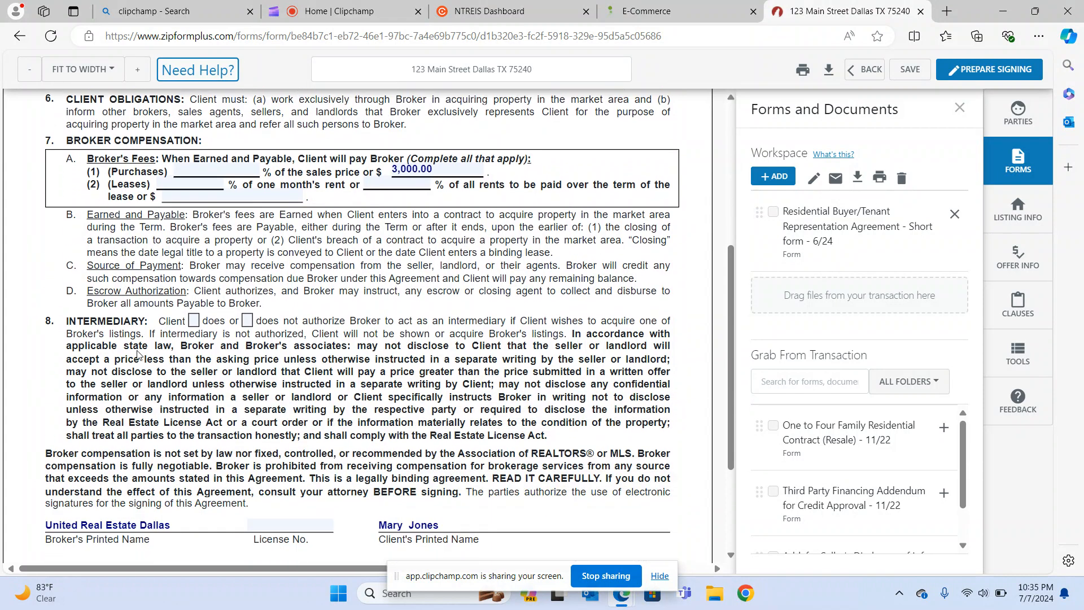
click(194, 321)
scroll(128, 368, down, 2)
scroll(128, 369, down, 2)
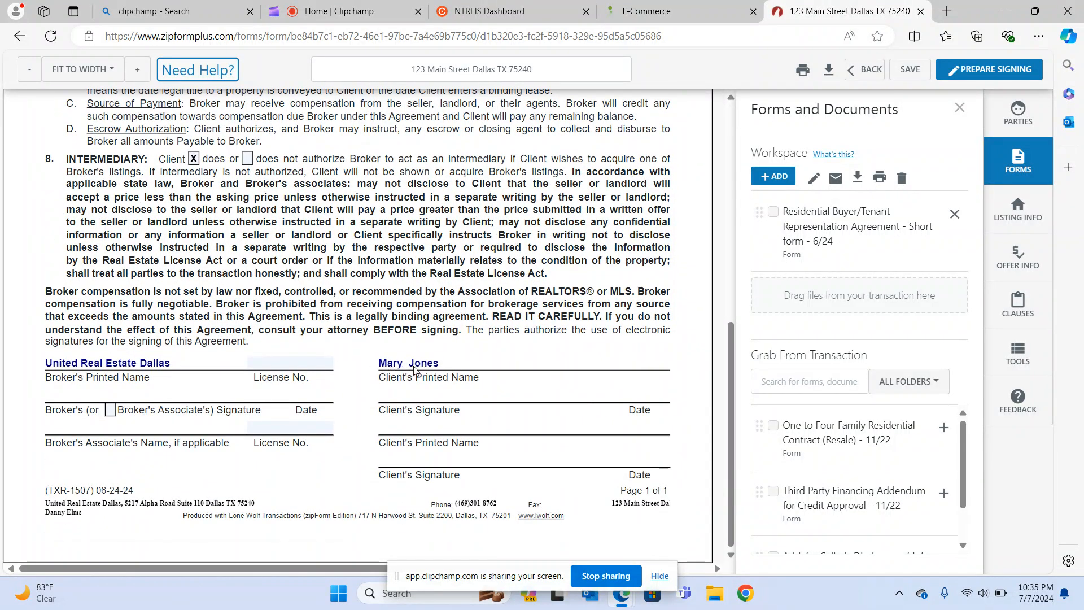
click(271, 362)
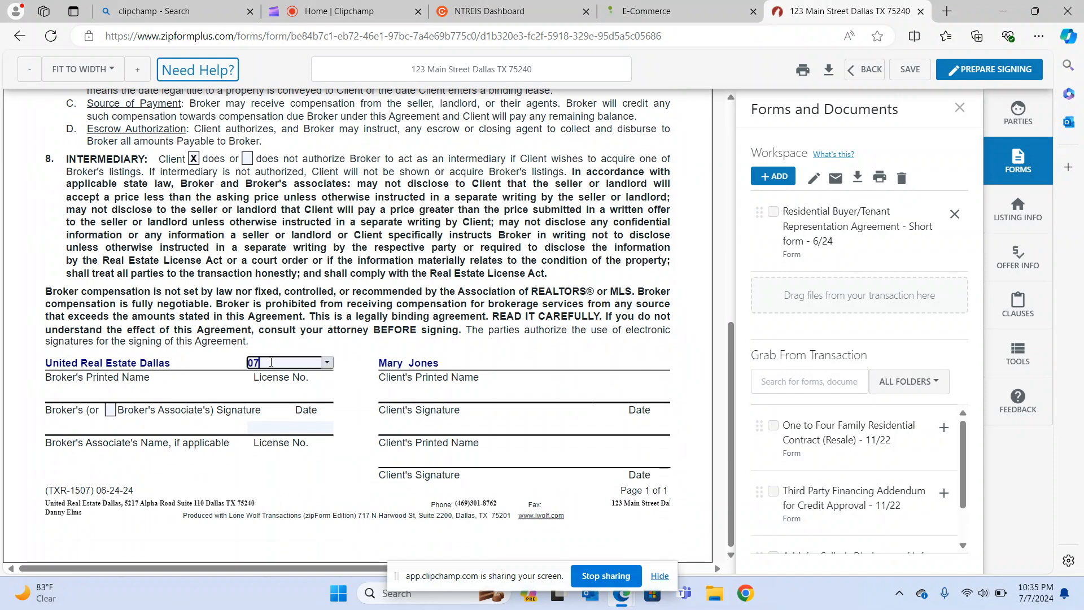
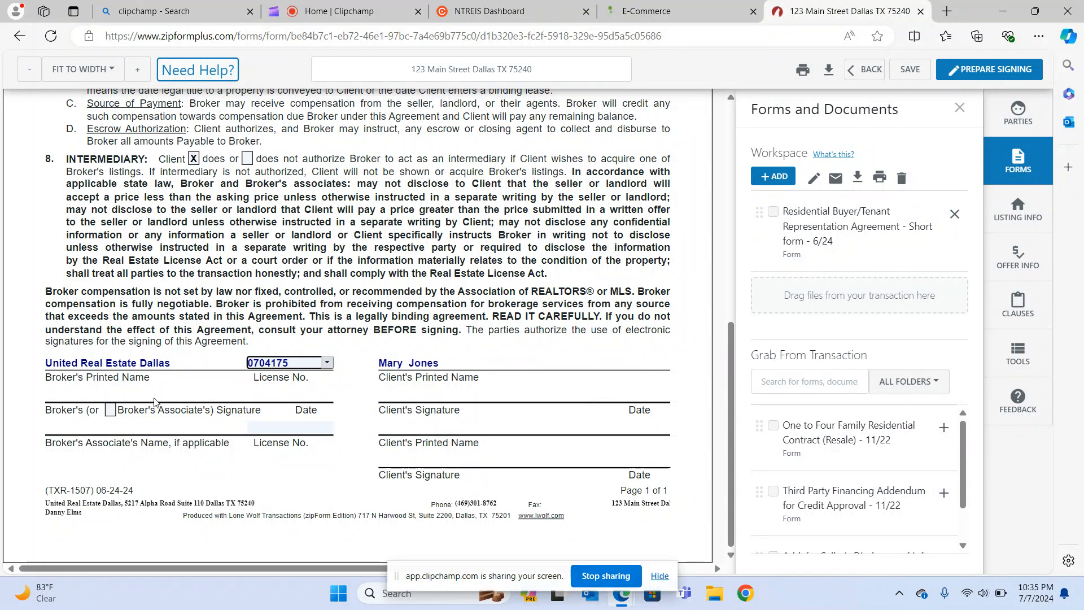
scroll(173, 407, up, 3)
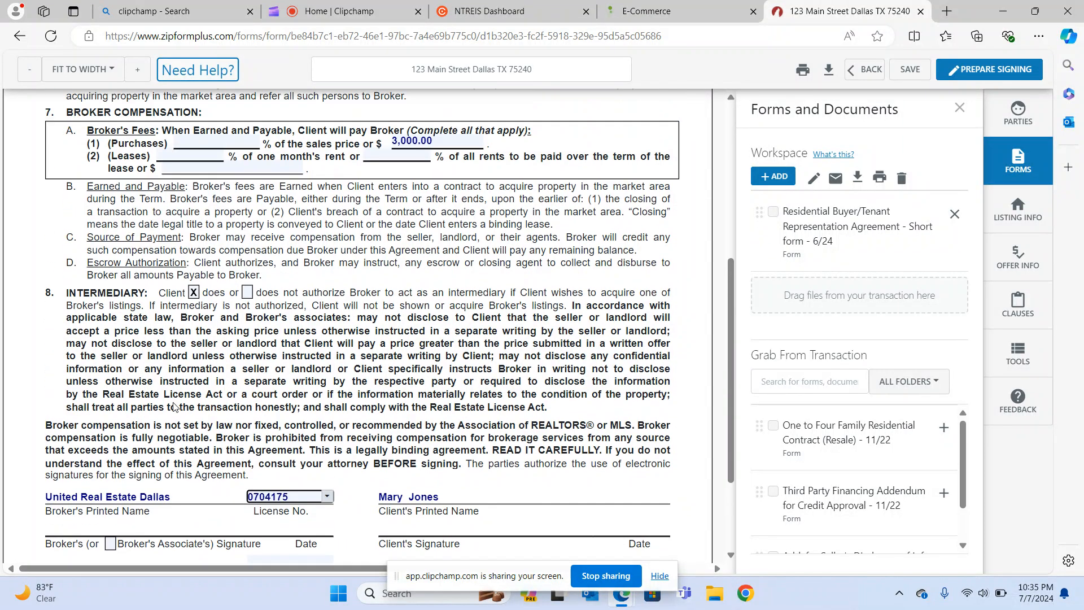
scroll(174, 406, up, 2)
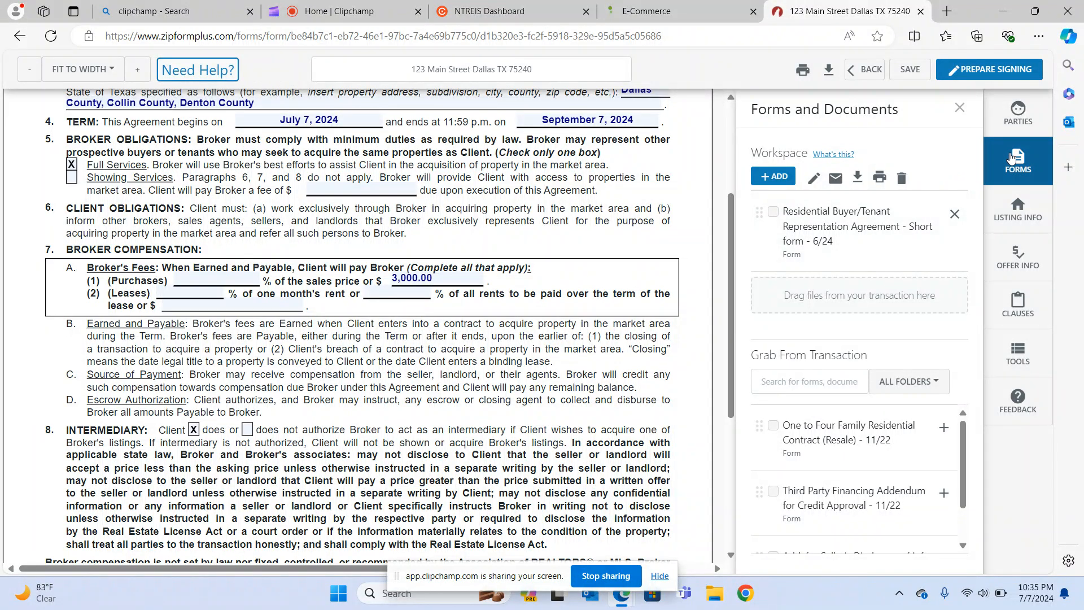
Prepare a signing for the agreement with Archive as the return folder and create it.
click(985, 71)
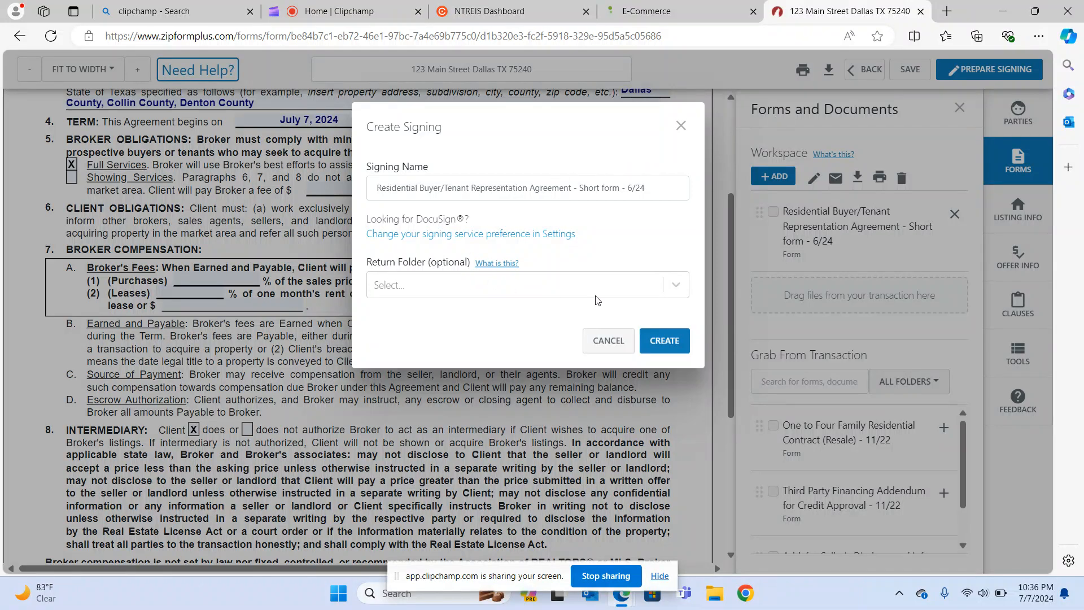
click(673, 293)
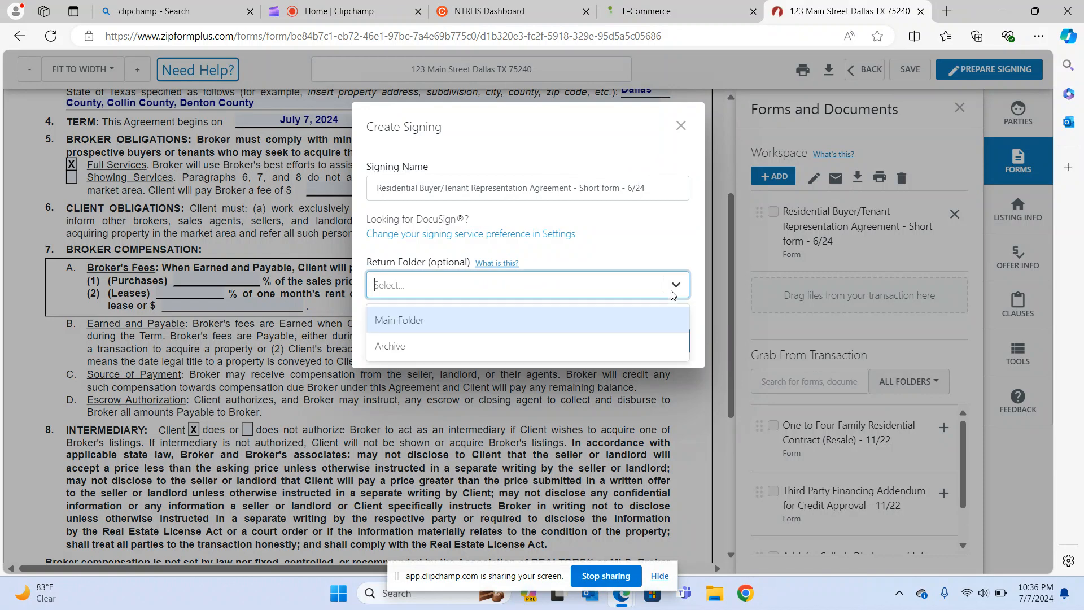
click(635, 334)
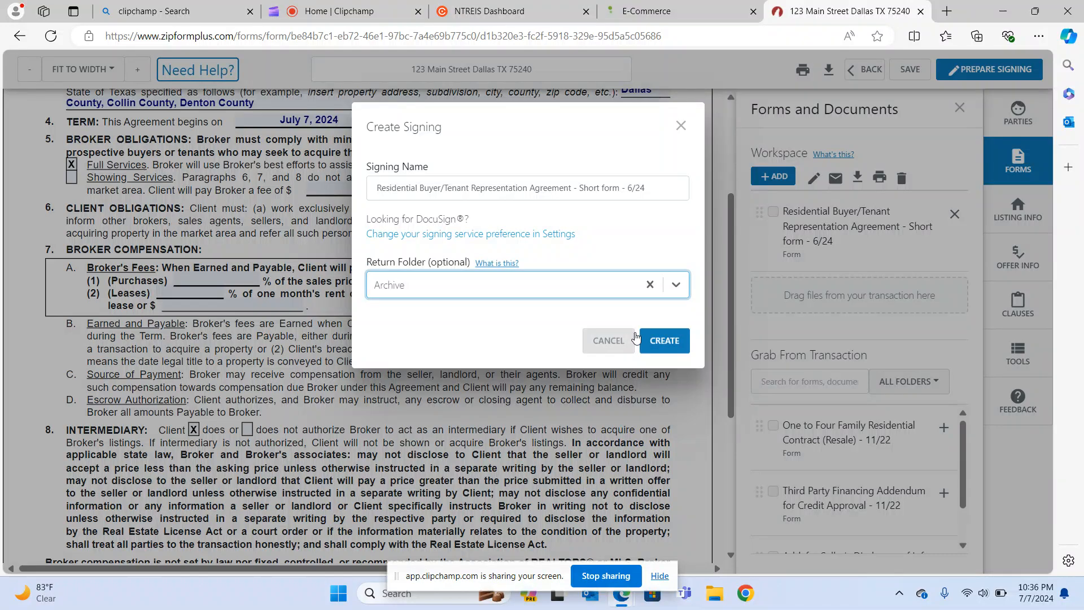
click(662, 339)
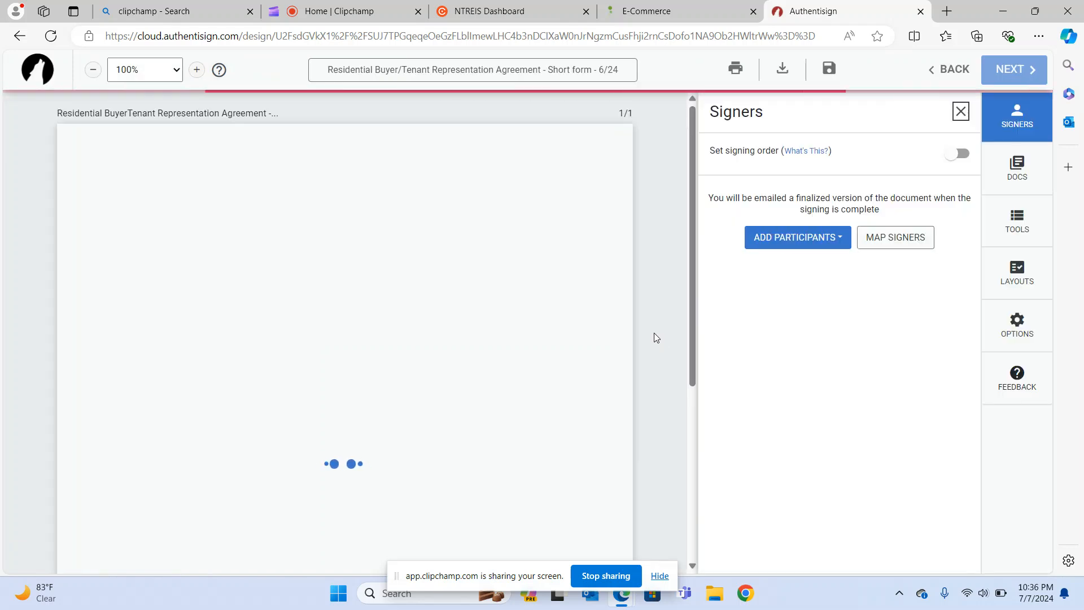
Add the selling agent and Buyer One from the transaction's contacts as signers.
scroll(442, 304, down, 5)
scroll(442, 304, up, 5)
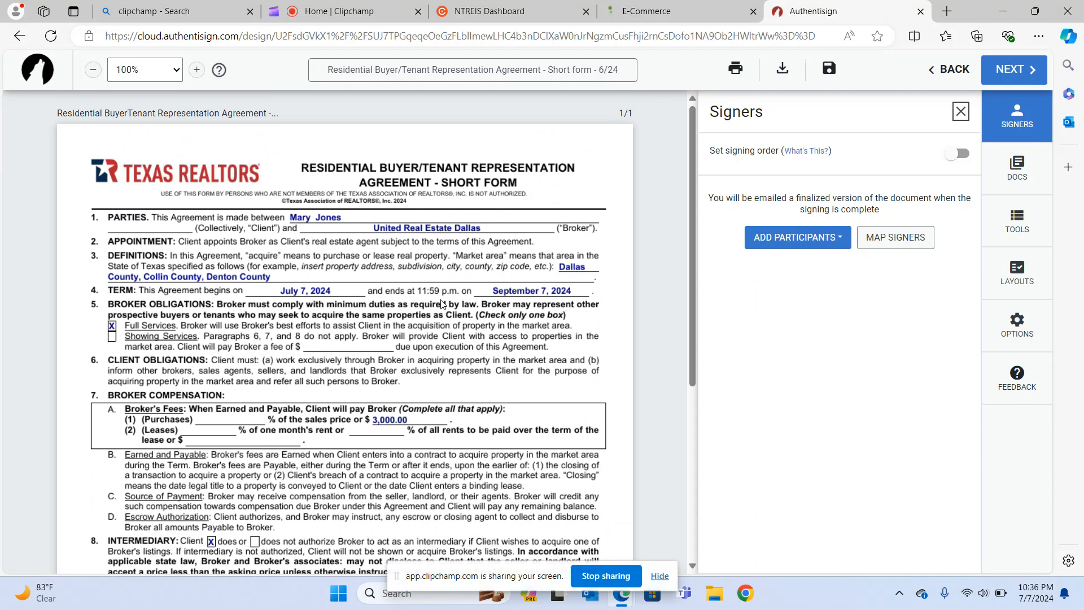
click(840, 241)
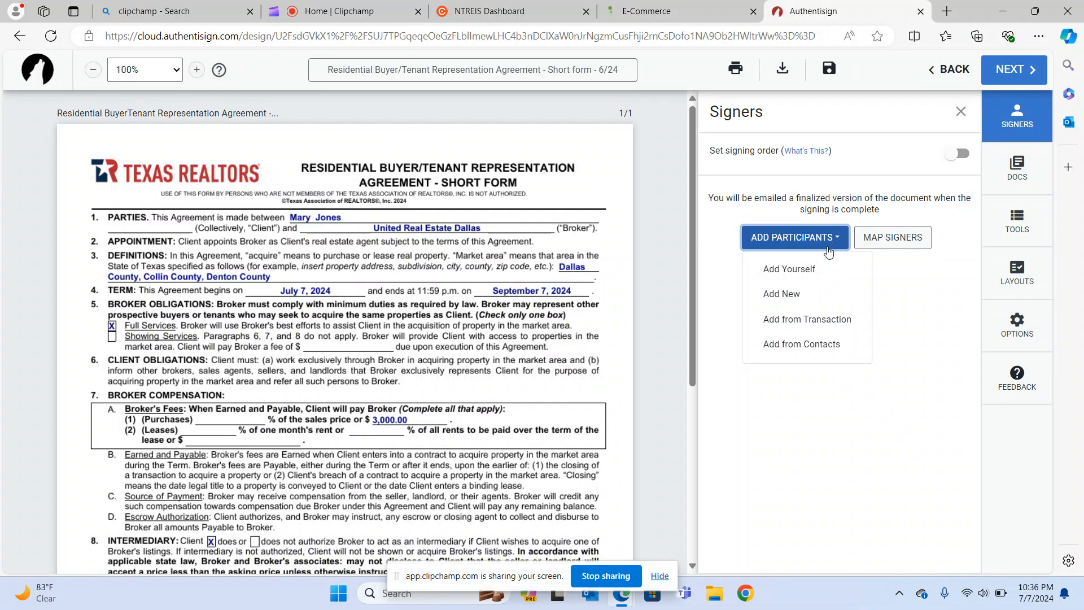
click(803, 318)
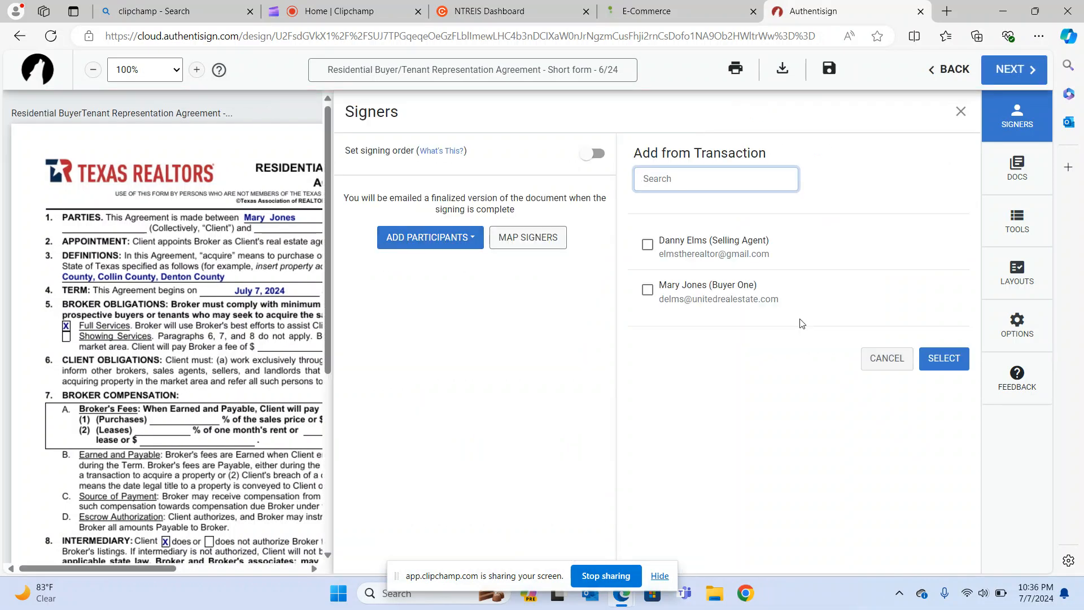
click(647, 246)
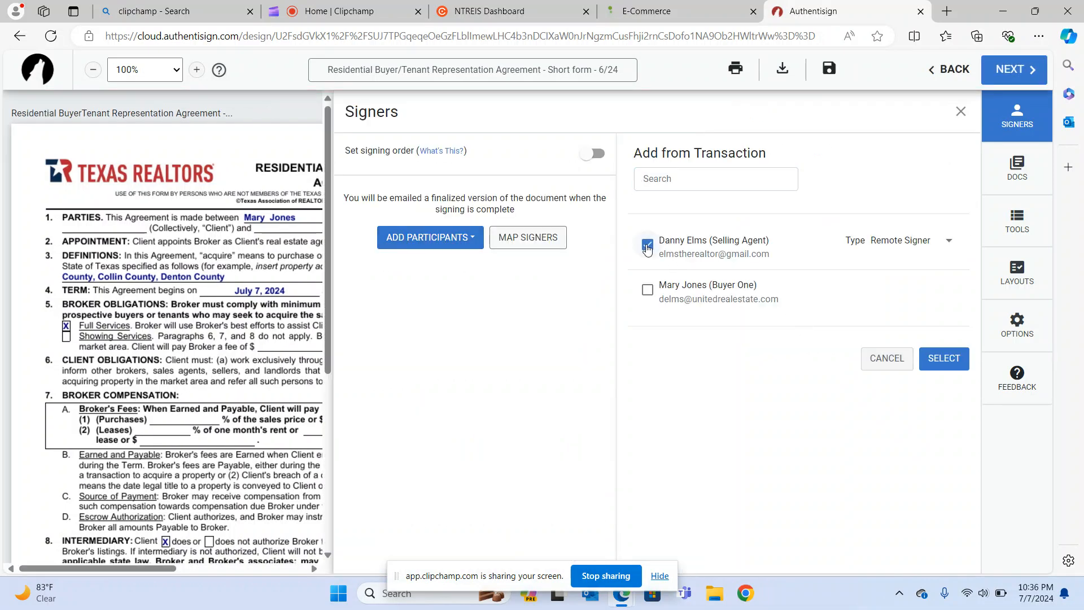
click(648, 290)
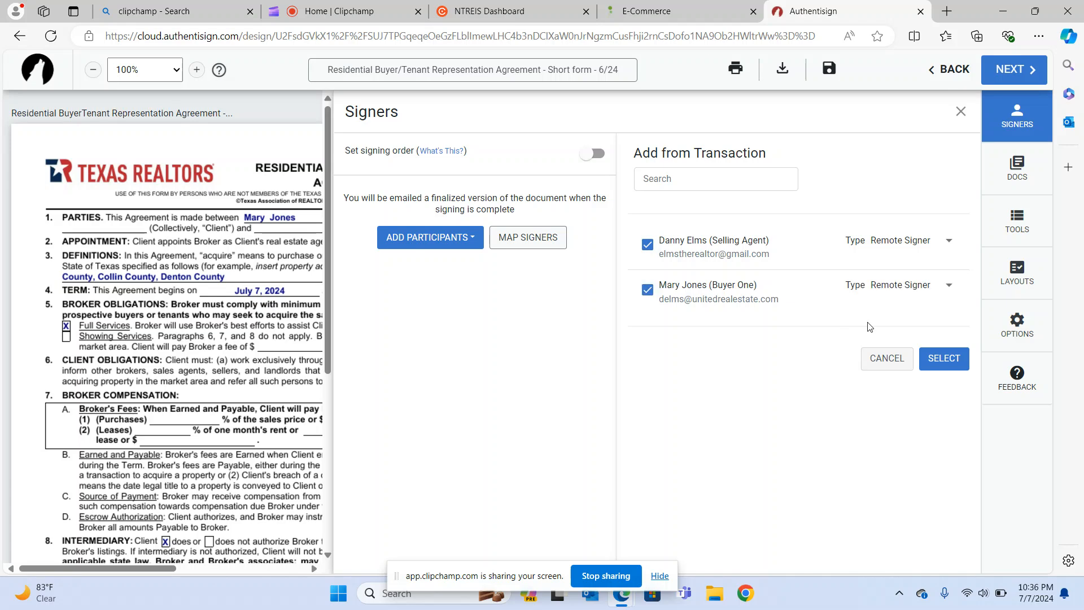
click(938, 357)
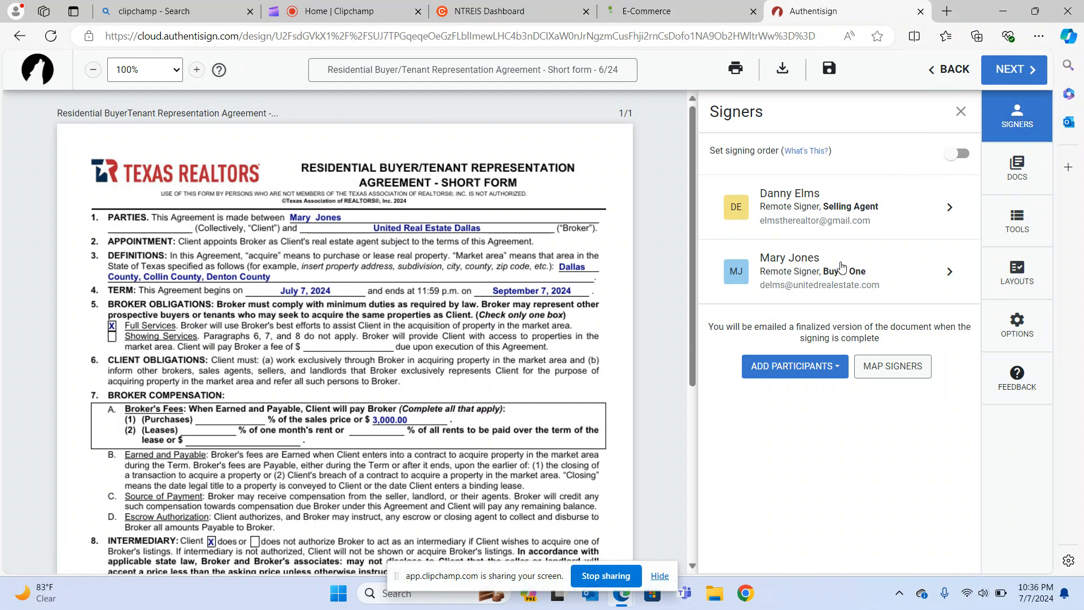
Open the selling agent's signer details and switch on Set signing order.
click(853, 204)
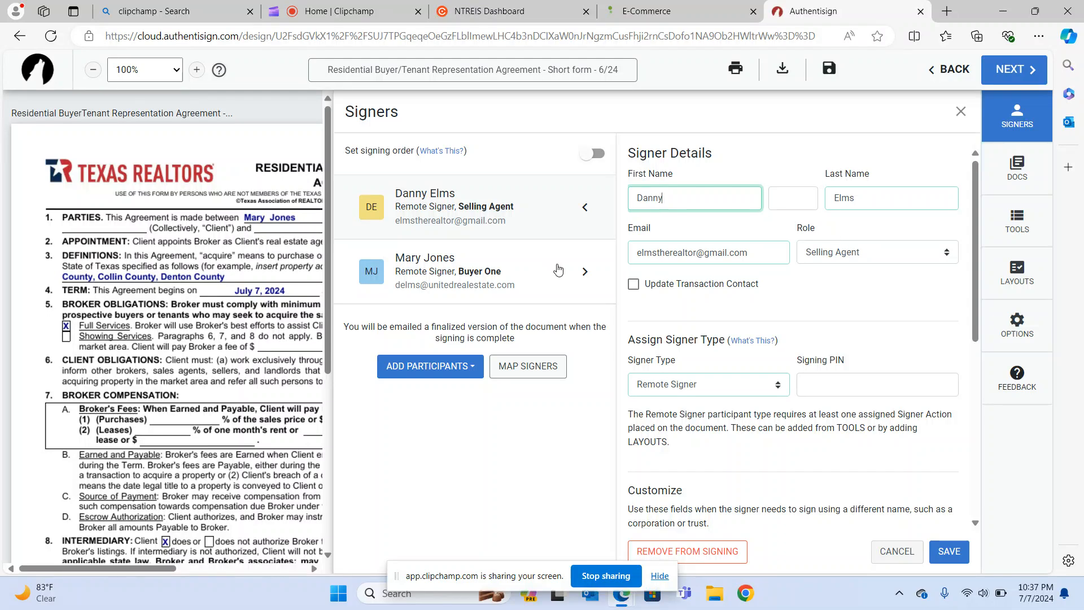
click(571, 272)
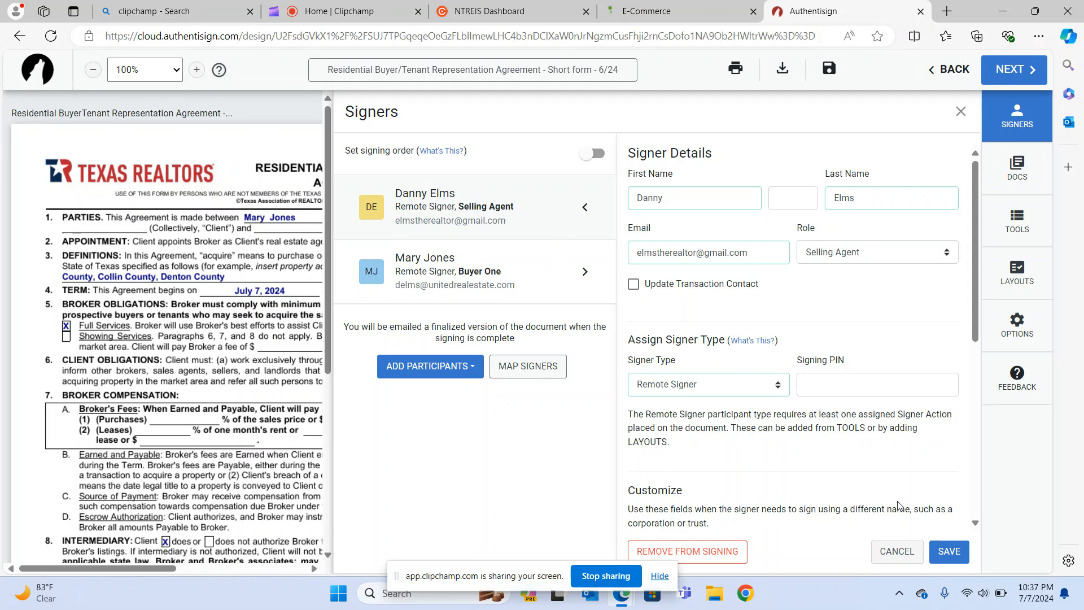
scroll(788, 500, down, 6)
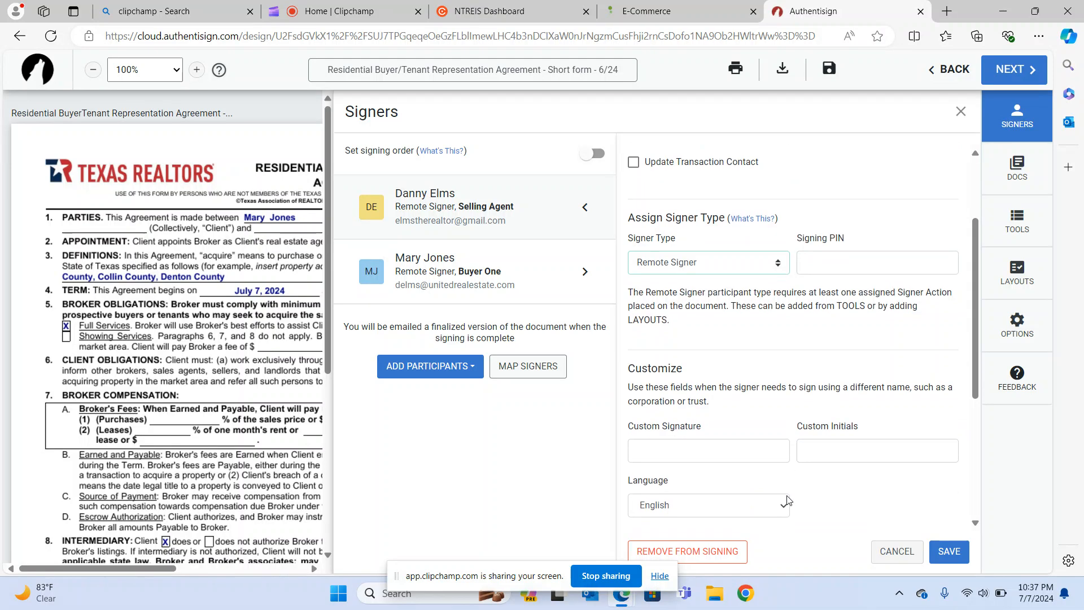
scroll(788, 500, down, 1)
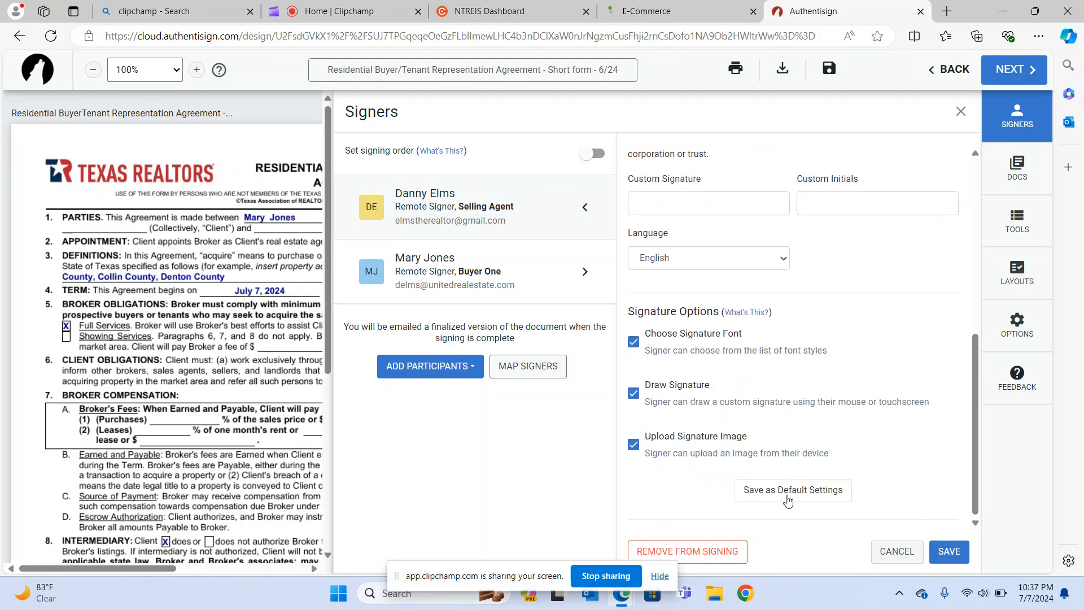
scroll(788, 500, up, 7)
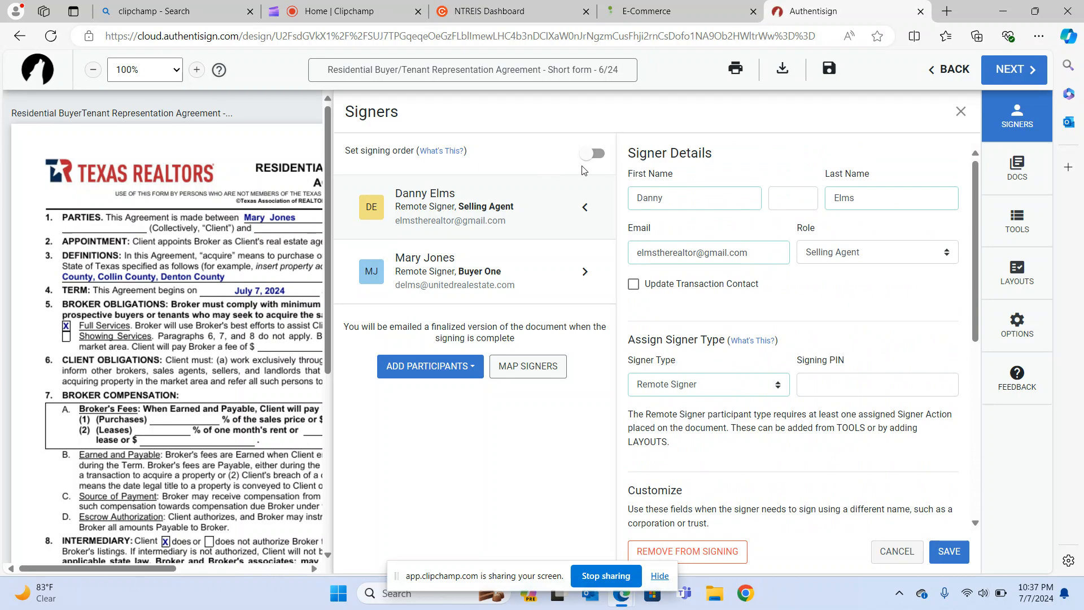
click(596, 154)
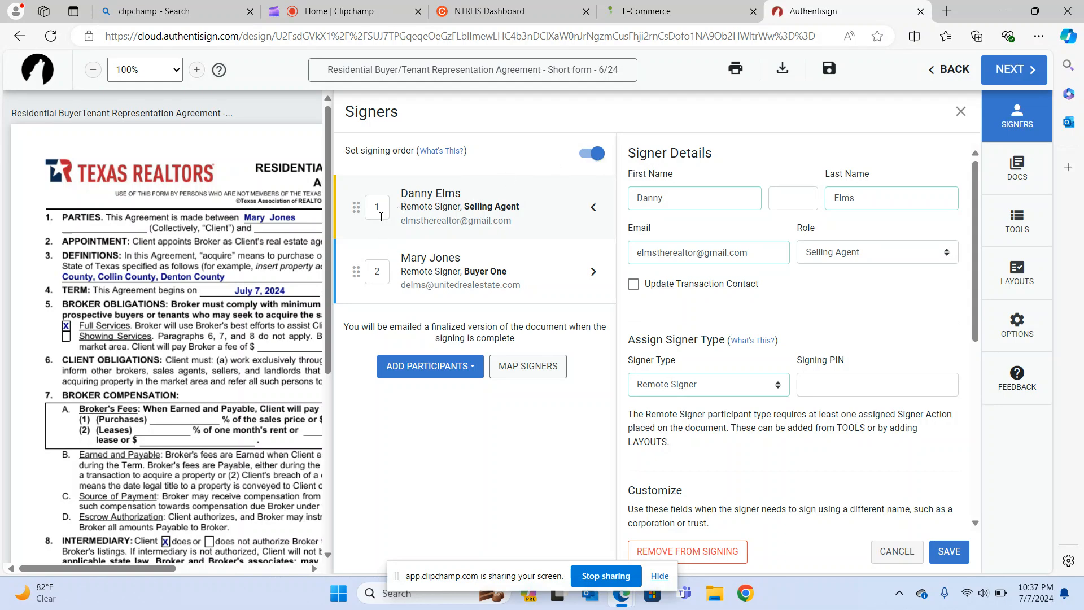
Renumber the signers so the selling agent signs first and Buyer One second.
click(379, 208)
text(2)
click(385, 270)
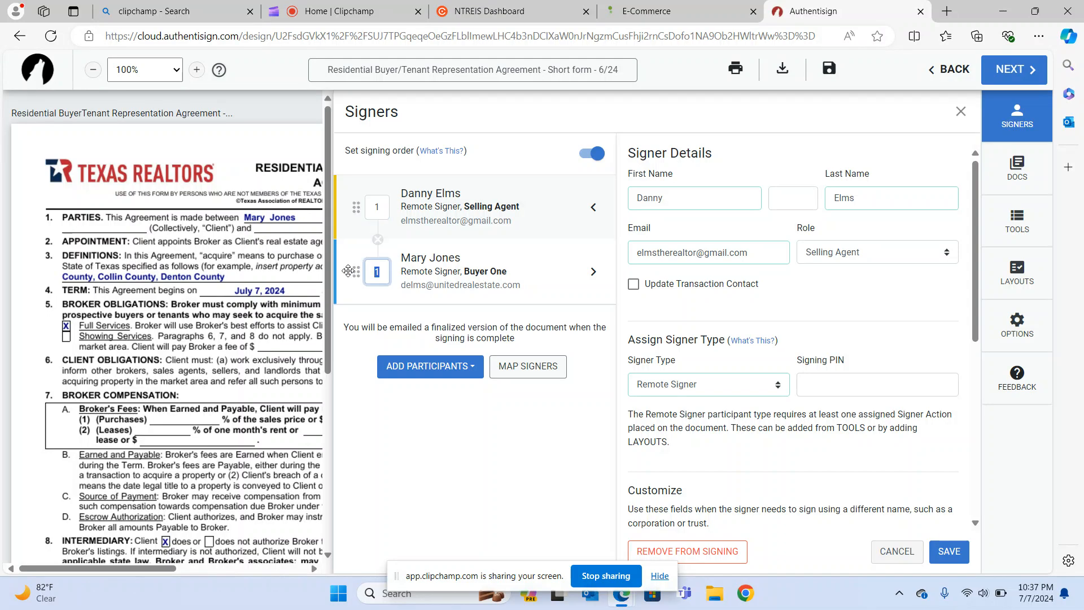
click(387, 210)
key(BackSpace)
text(2)
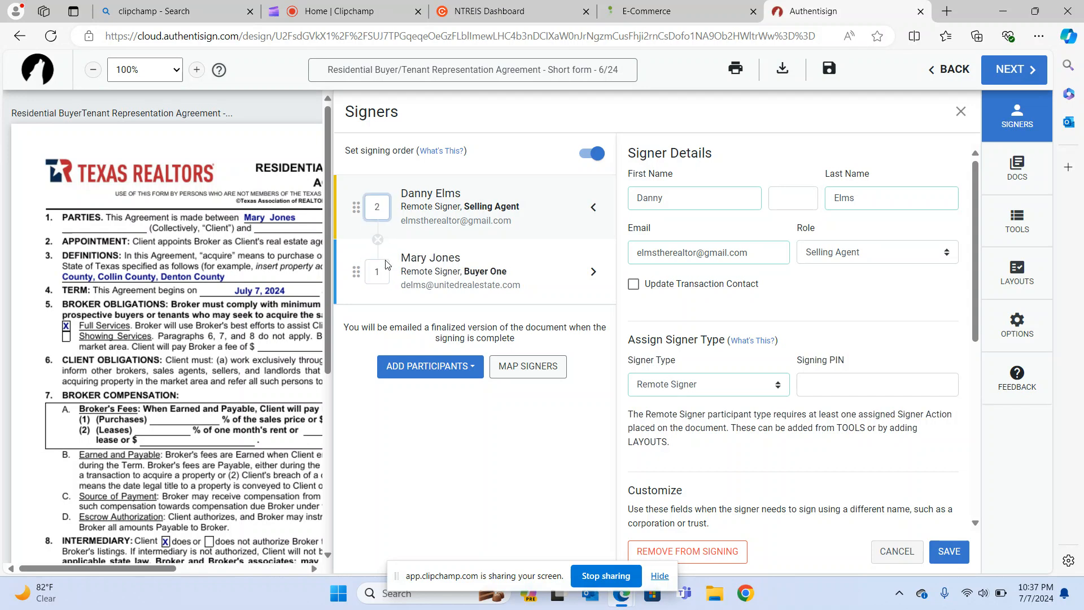
click(384, 297)
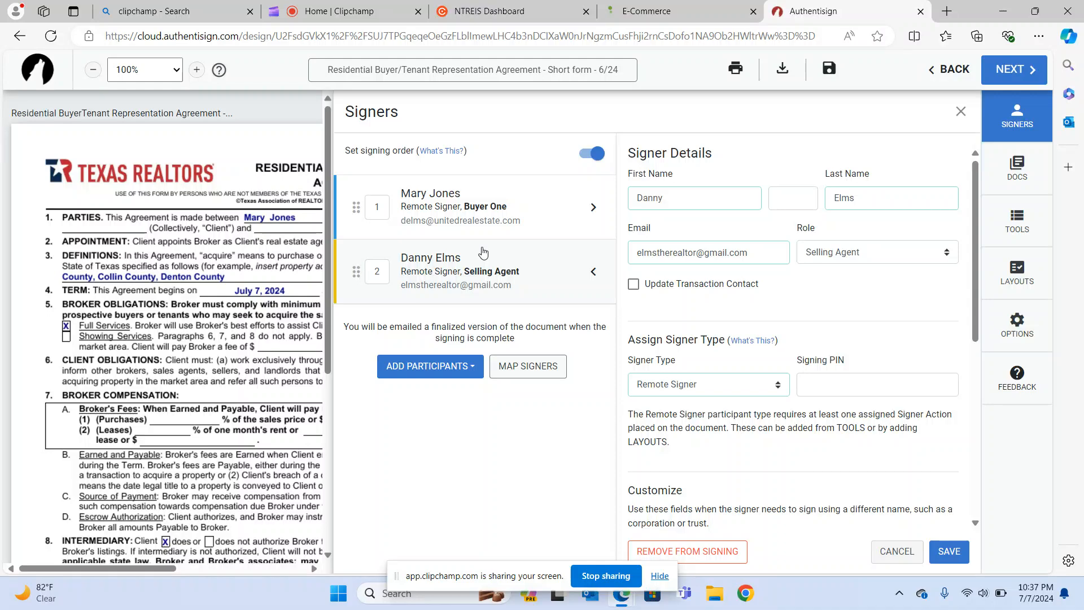
drag(384, 209, 362, 208)
text(3)
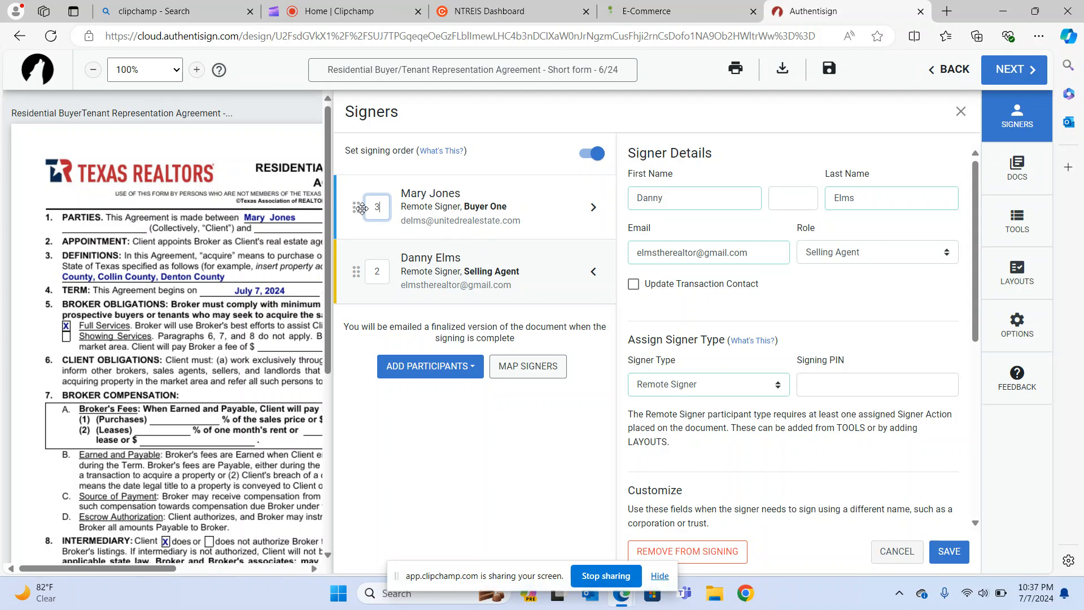
click(379, 351)
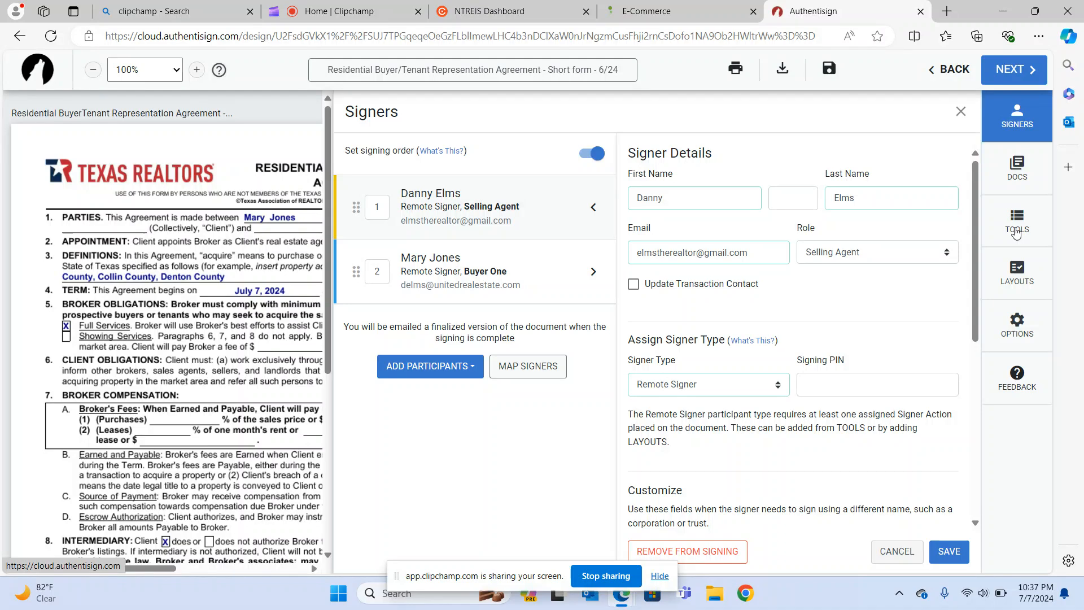
Check the Sign Here and date fields on both signature lines, then continue to Finalize Signing Setup.
click(1017, 233)
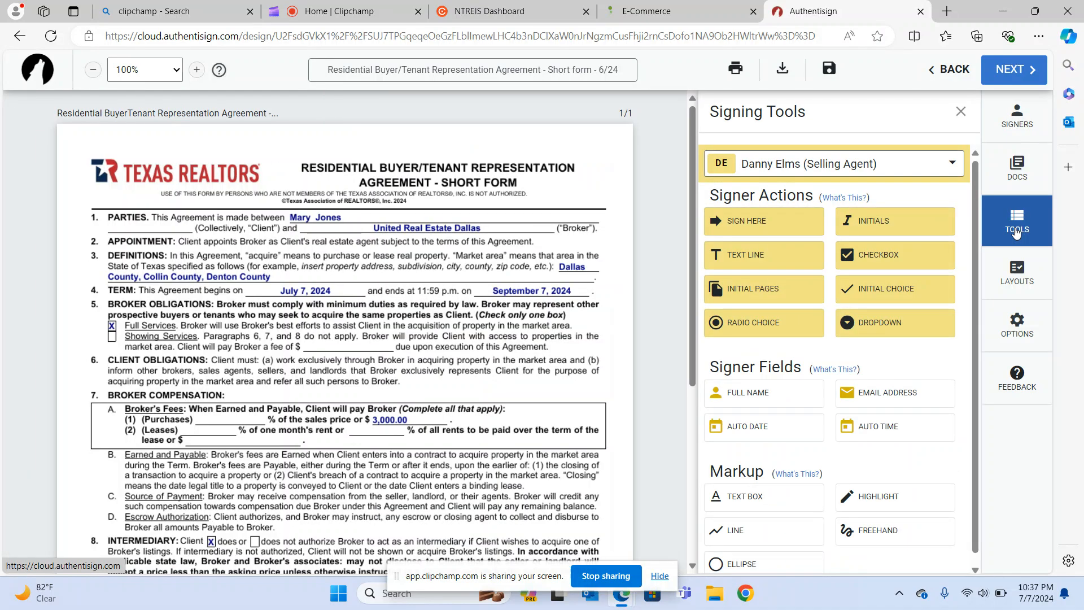
scroll(377, 382, down, 3)
scroll(377, 382, down, 2)
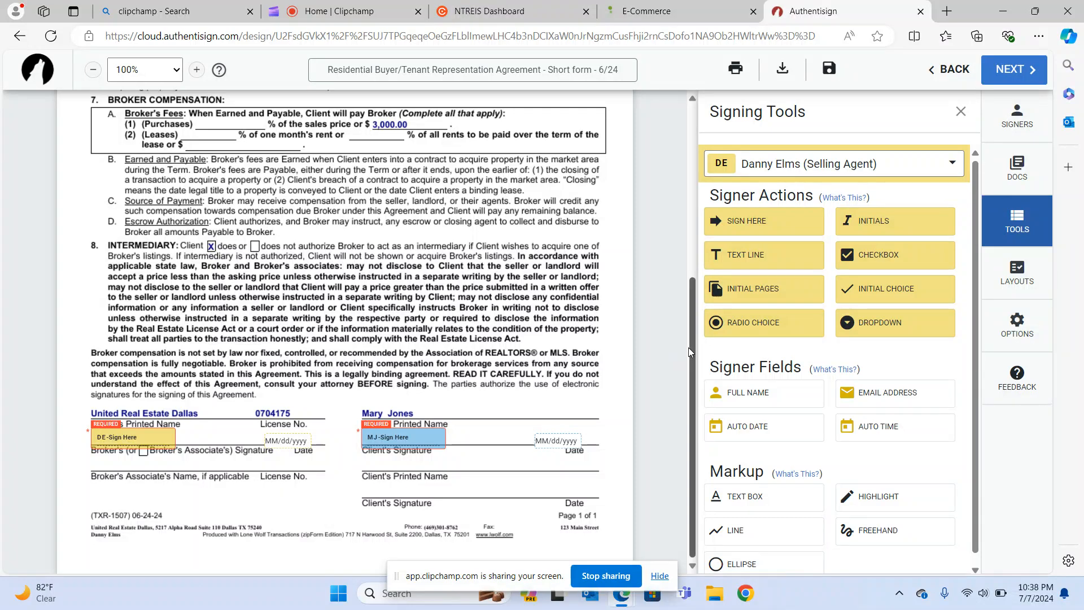
click(1010, 73)
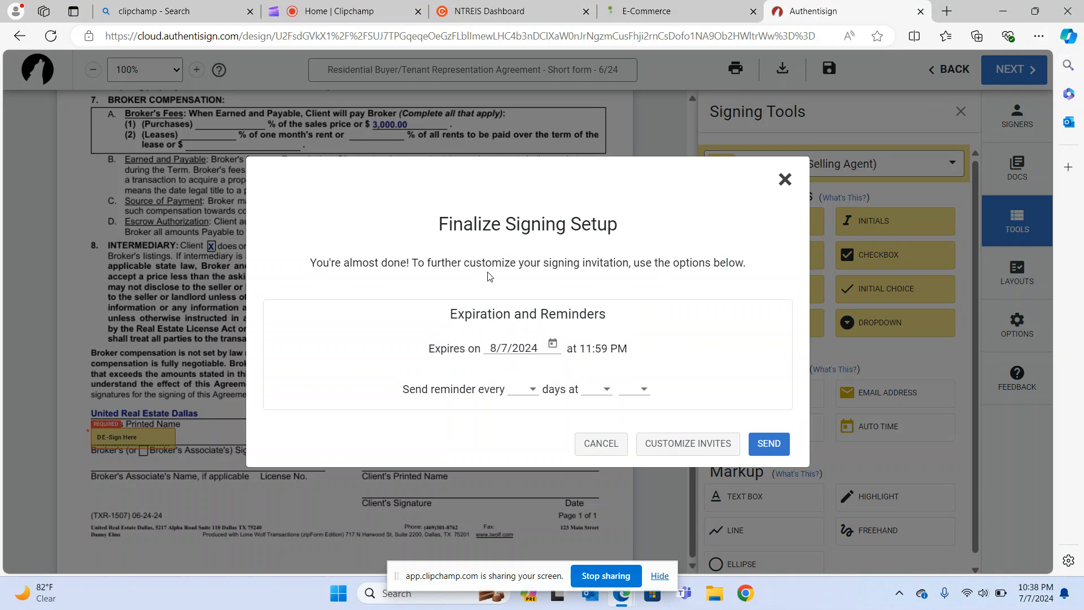
Send the signing invitation with its 8/7/2024 11:59 PM expiration.
click(770, 447)
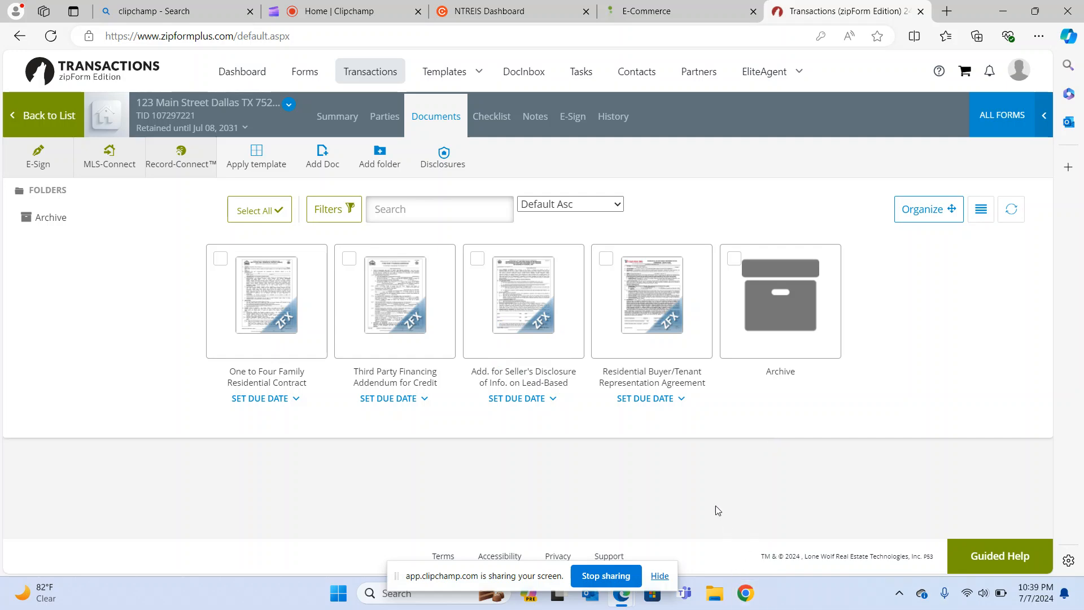
Open the Outlook mailbox from the browser favorites in a new tab.
click(948, 11)
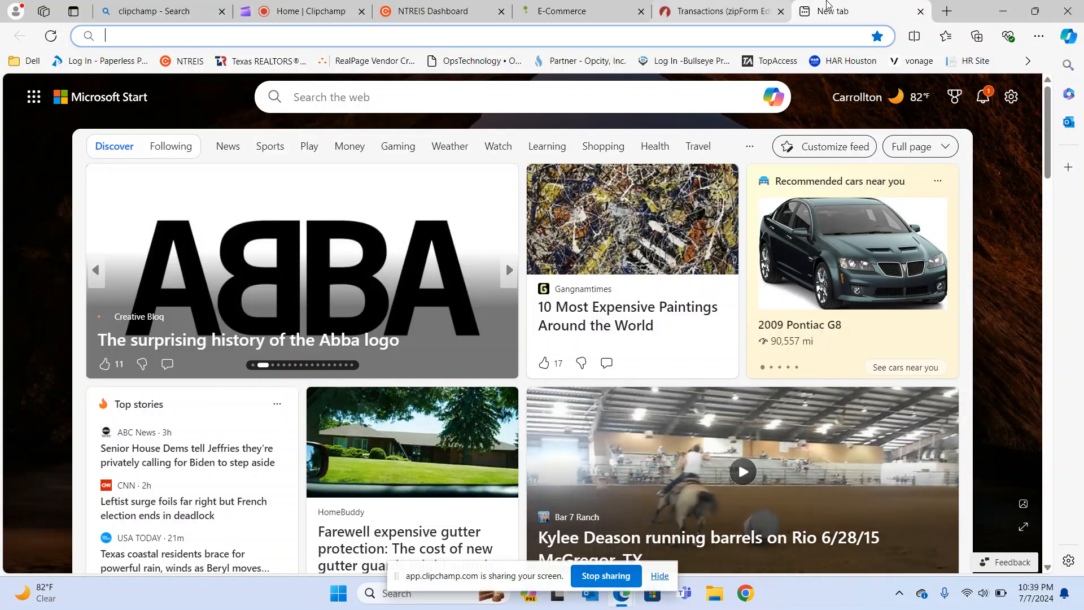
click(947, 36)
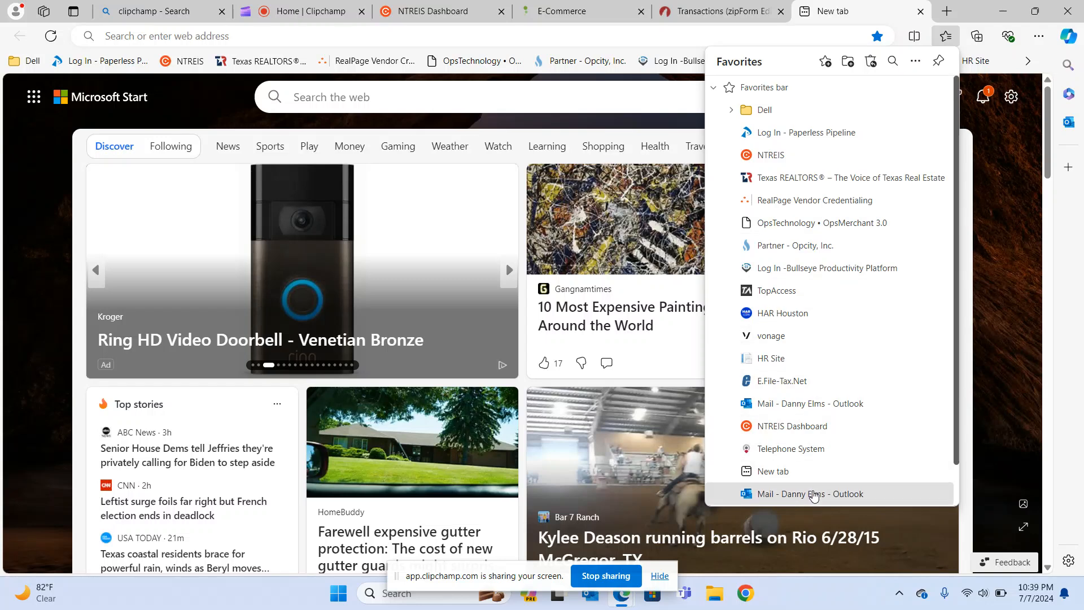
click(814, 494)
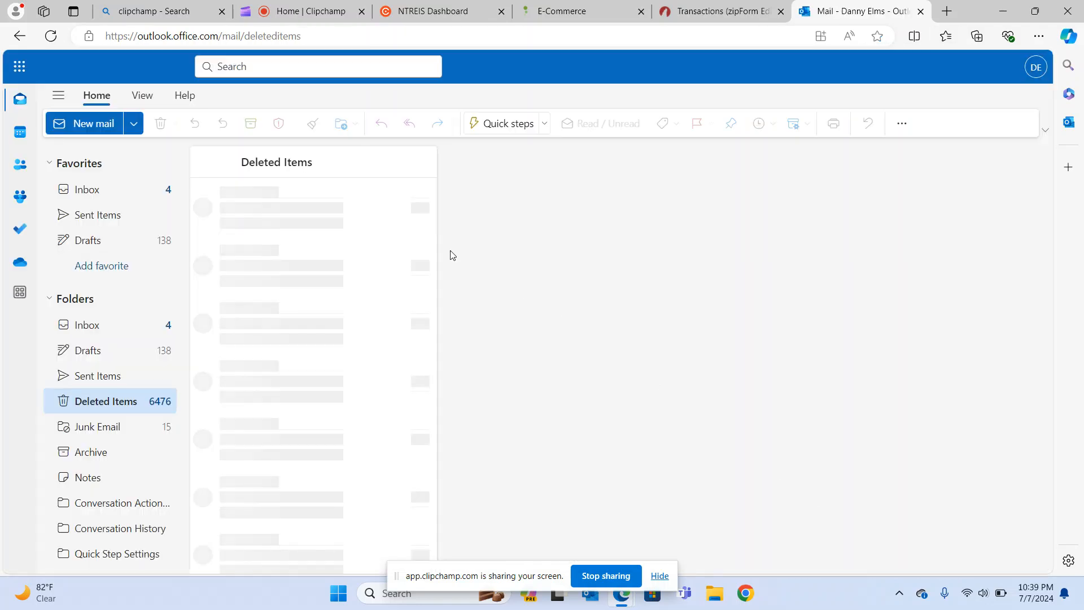
Review the inbox's Other and Focused mail, then return to the zipForm transaction tab.
click(96, 193)
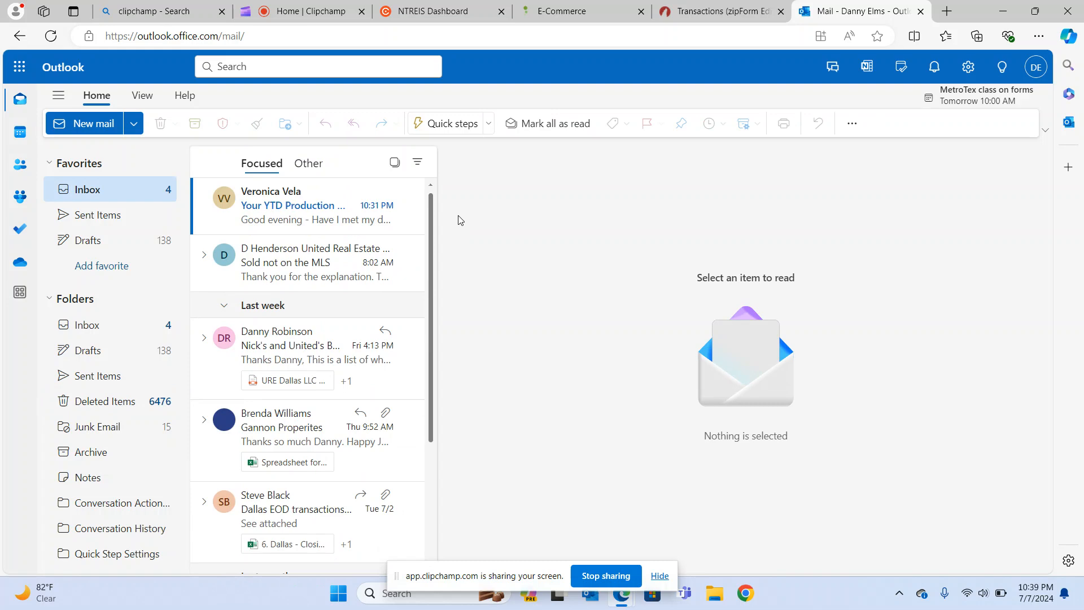
click(309, 164)
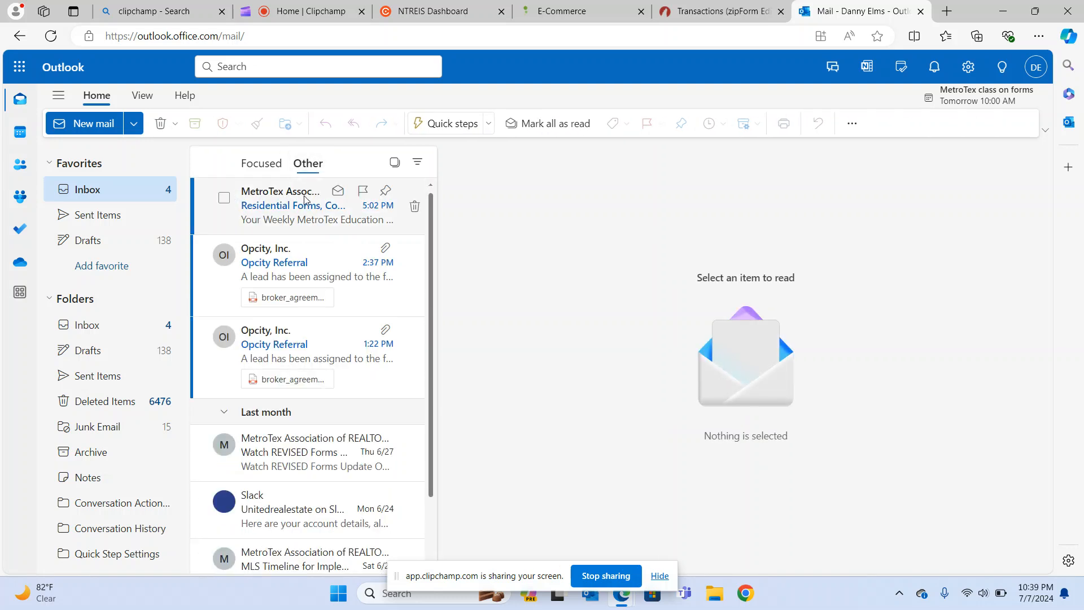
click(86, 191)
click(254, 165)
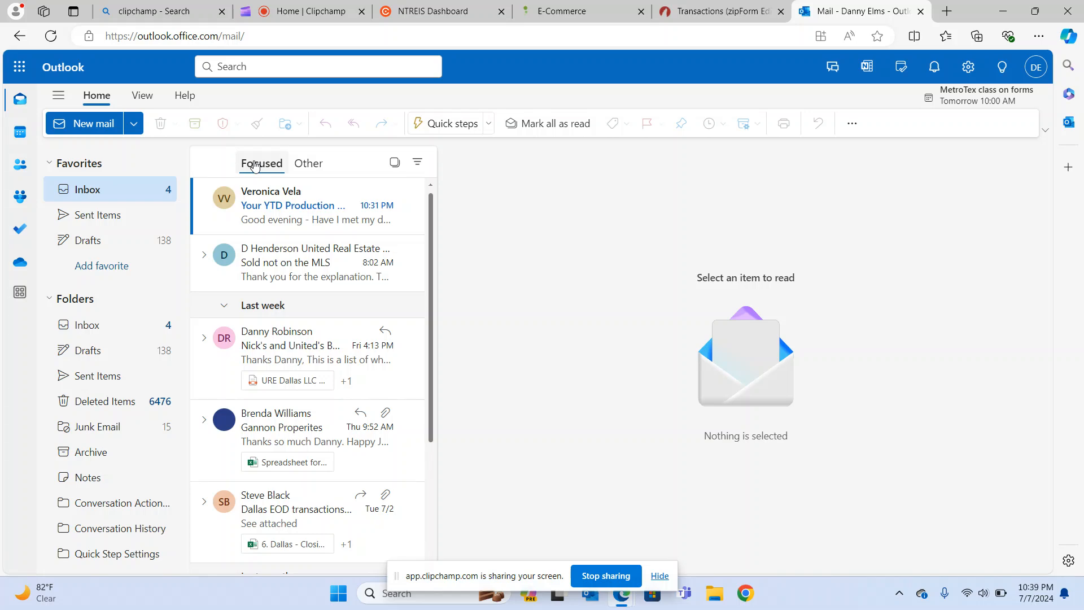
click(687, 10)
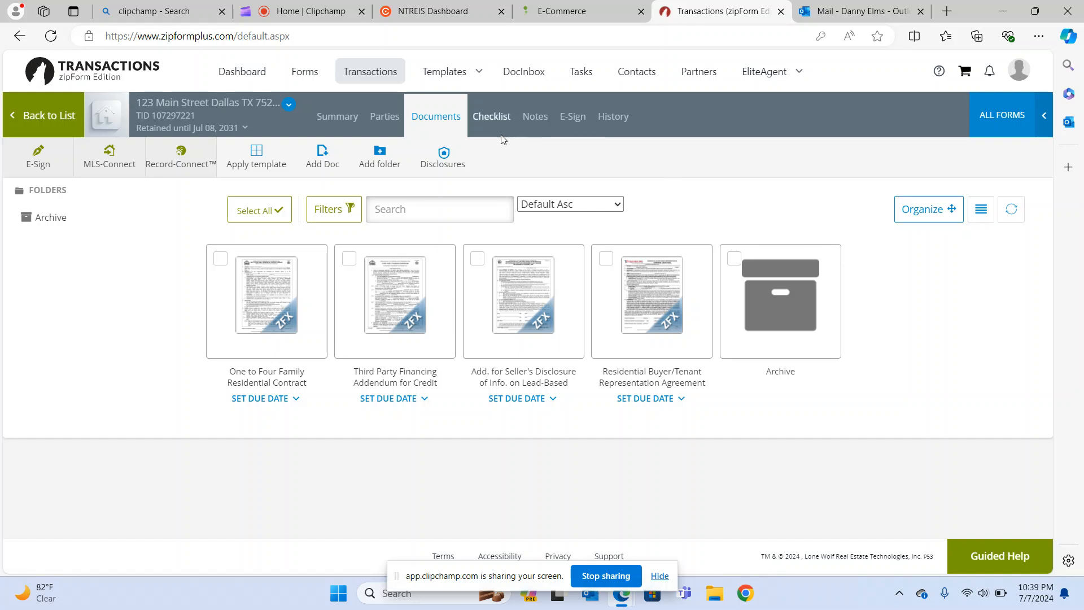
Move past Checklist and Notes to the E-Sign page, where the representation agreement packet shows Sent with 2 participants.
click(488, 120)
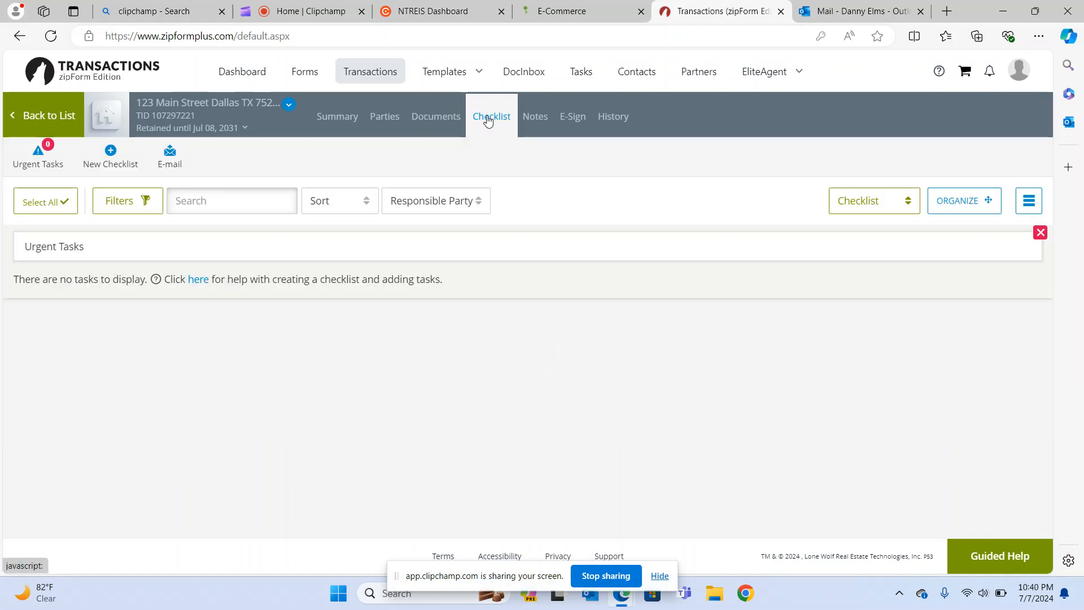
click(533, 121)
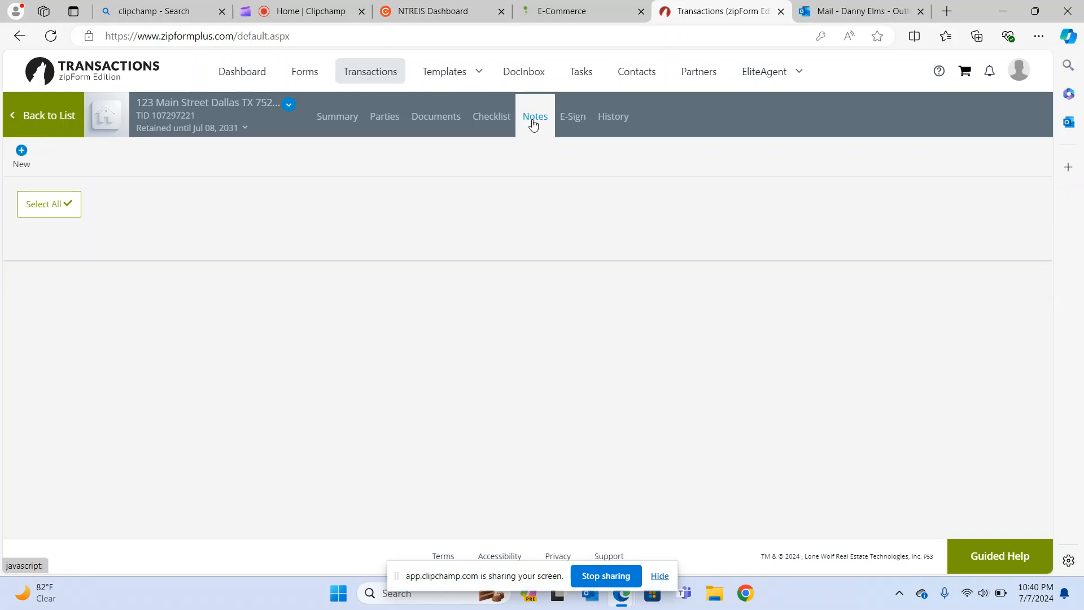
click(569, 121)
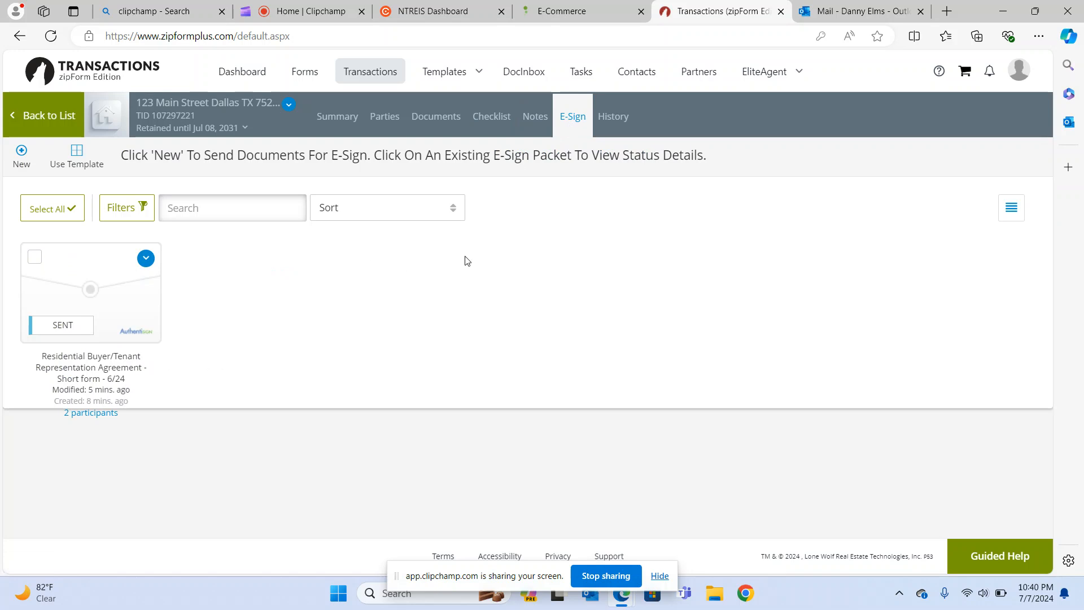
click(93, 285)
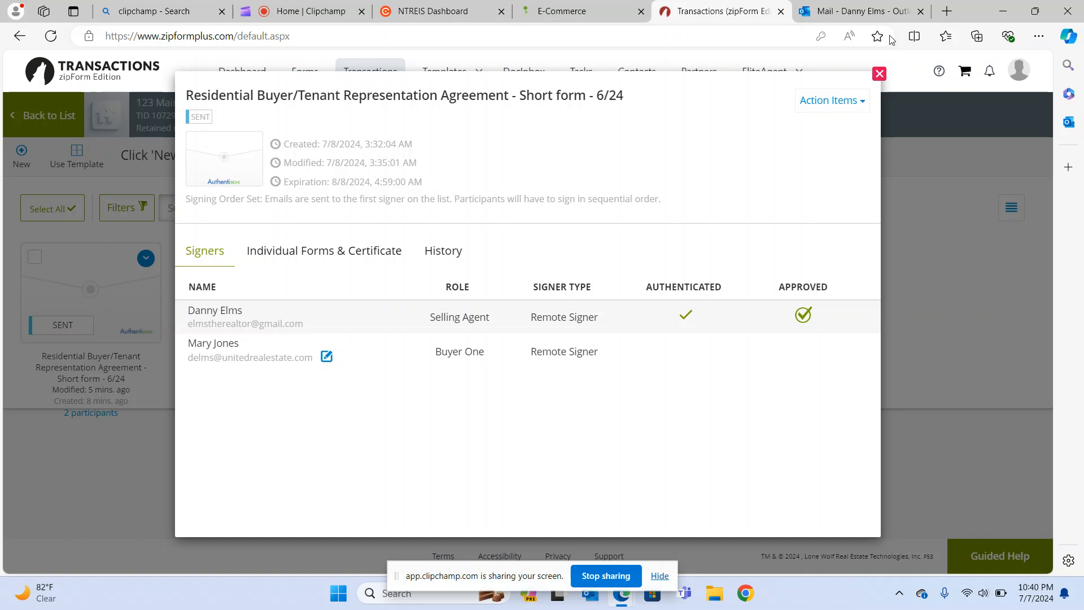
click(881, 74)
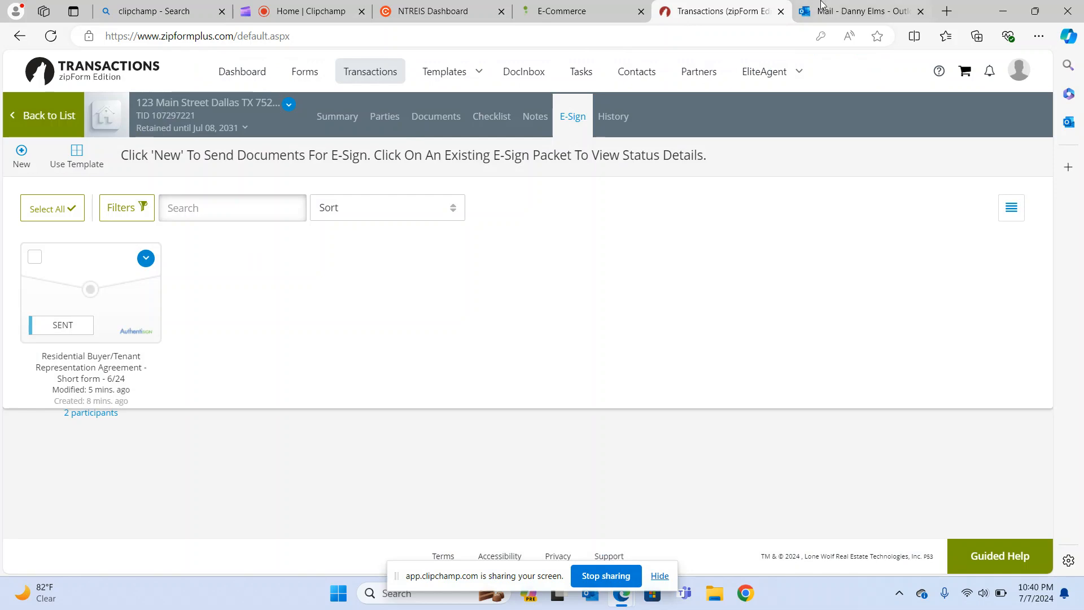
click(875, 11)
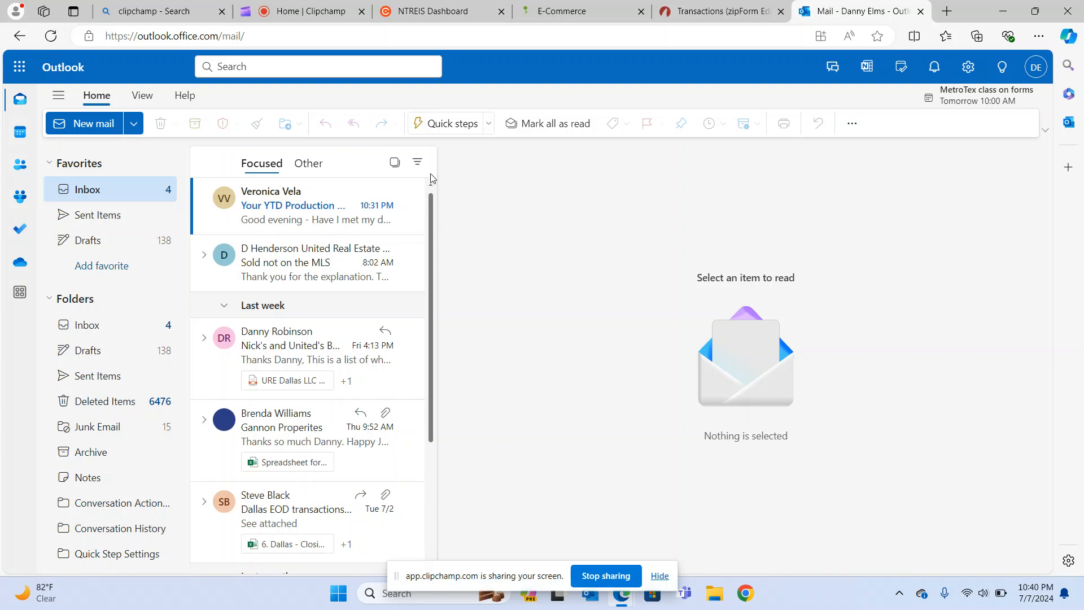
click(270, 35)
key(Return)
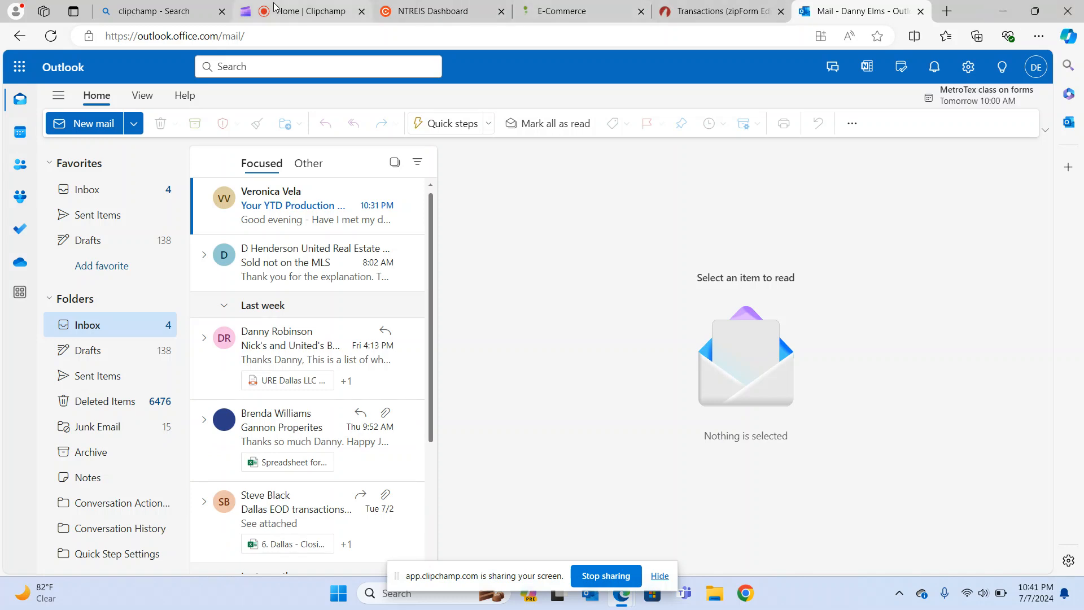
click(704, 7)
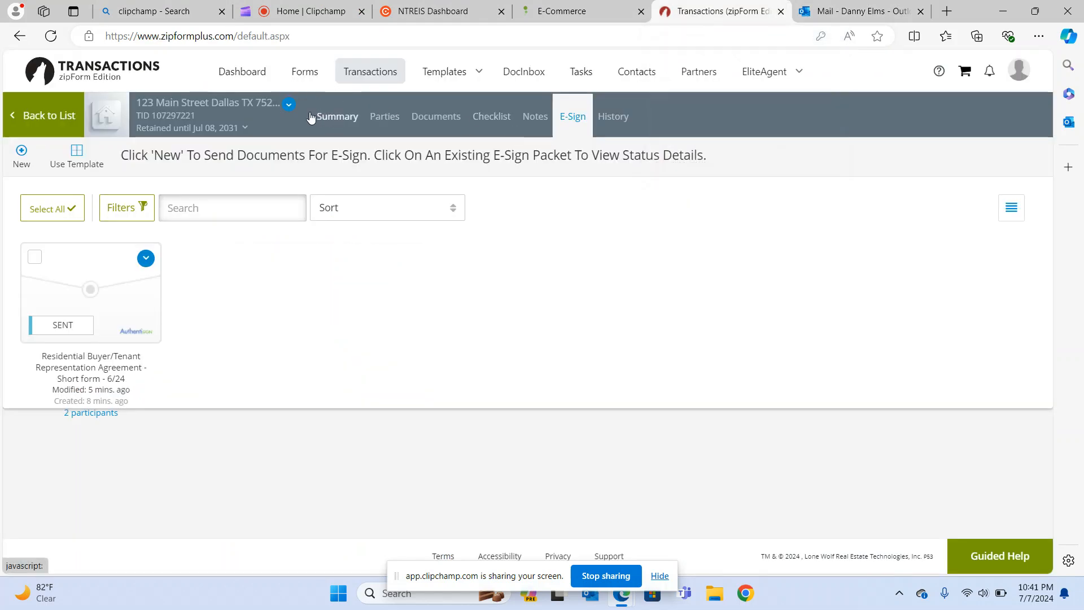
click(52, 120)
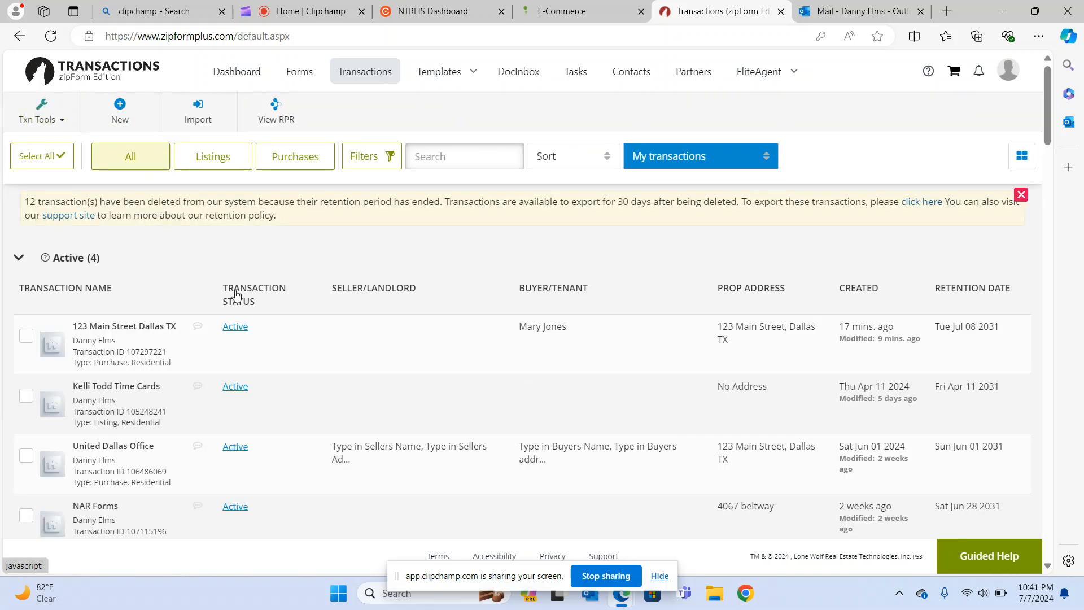
scroll(293, 346, down, 3)
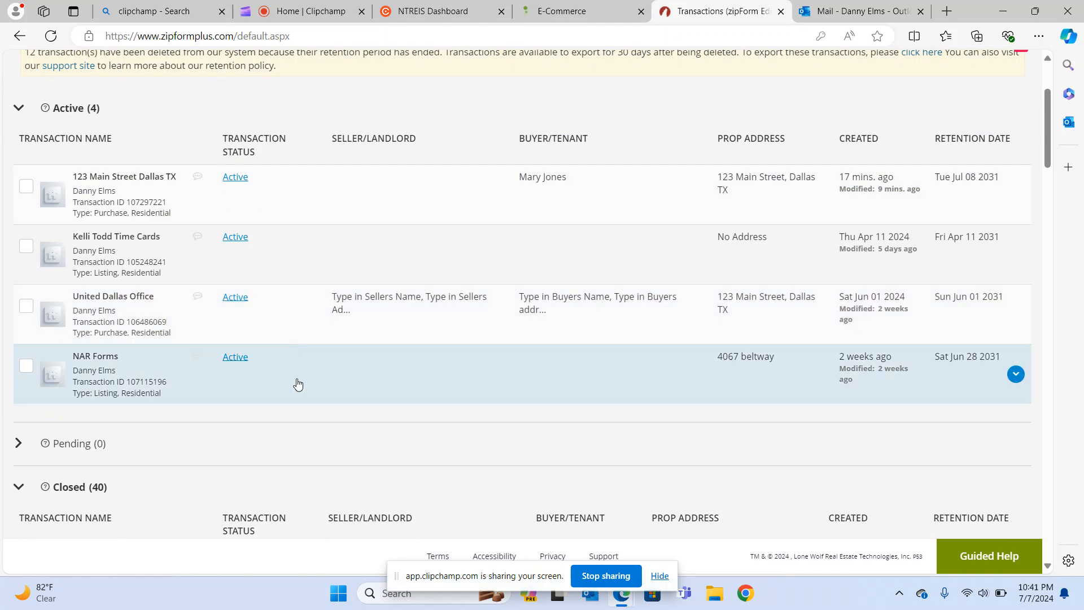
scroll(298, 385, down, 4)
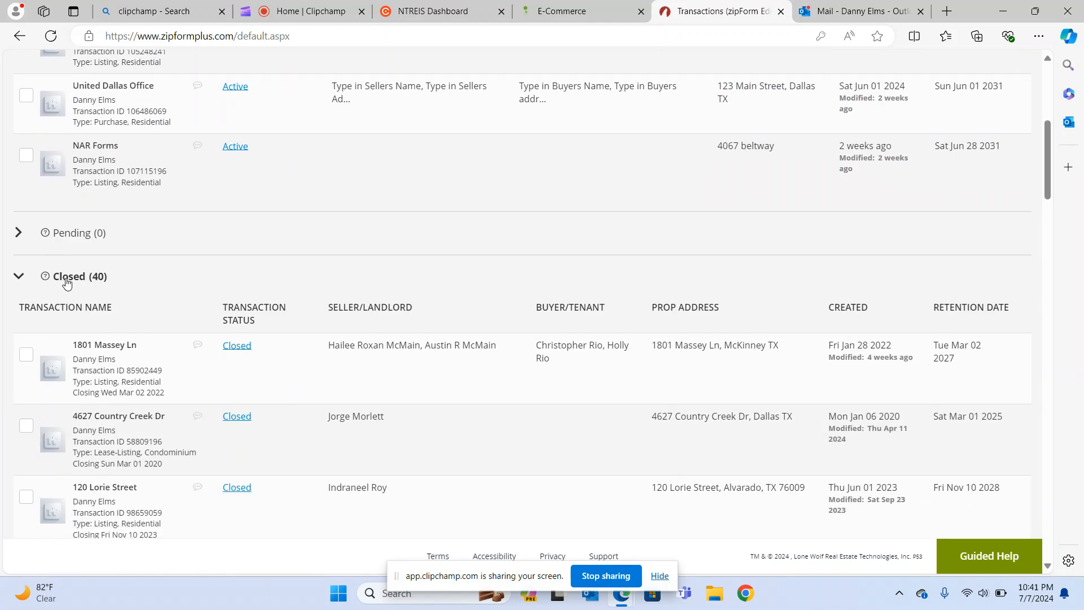
click(118, 345)
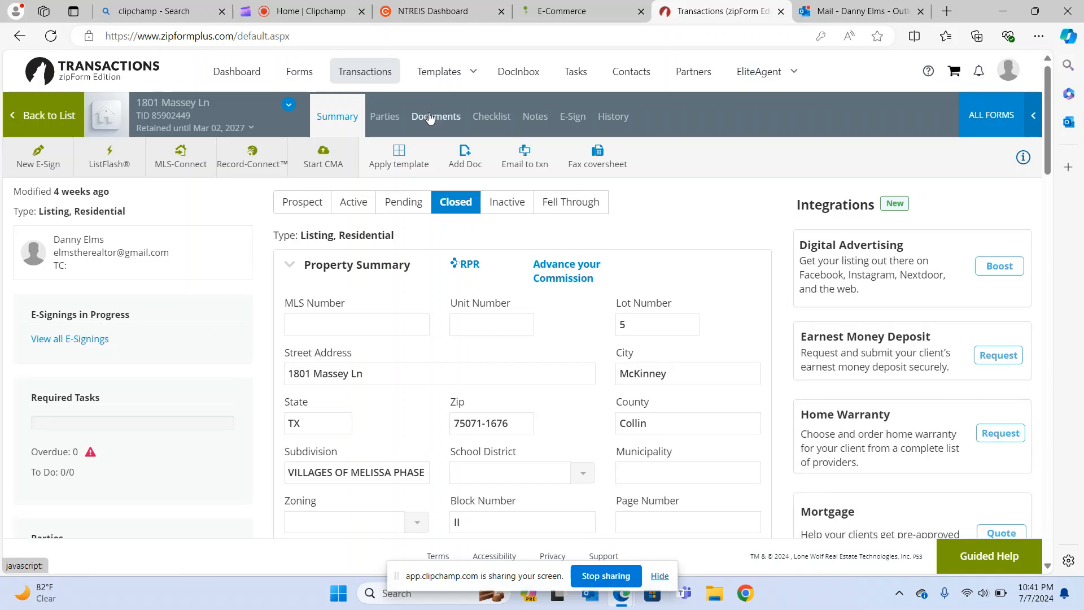
click(571, 116)
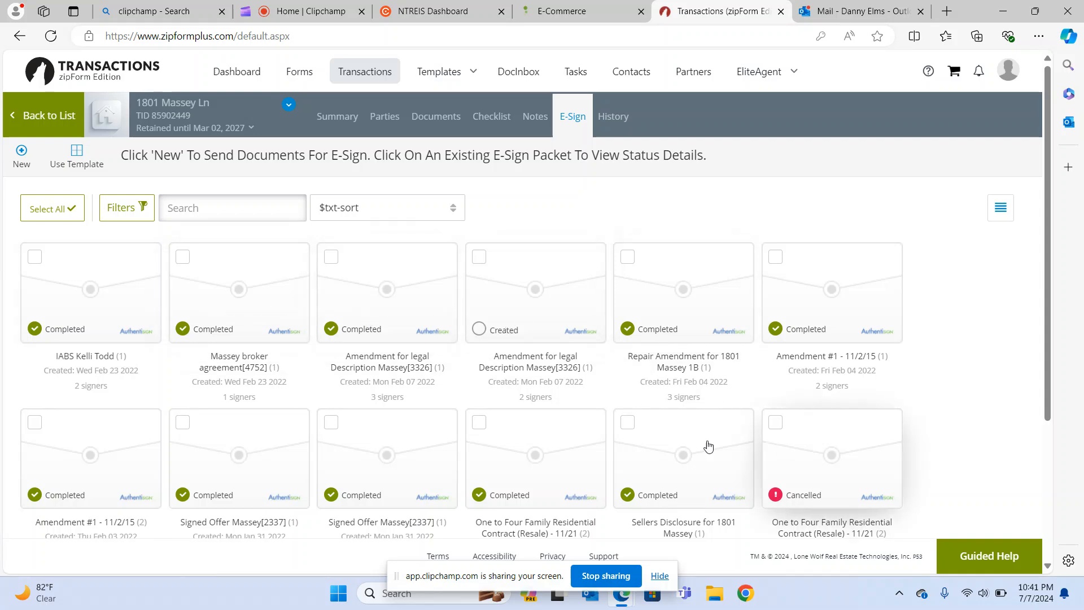
click(534, 444)
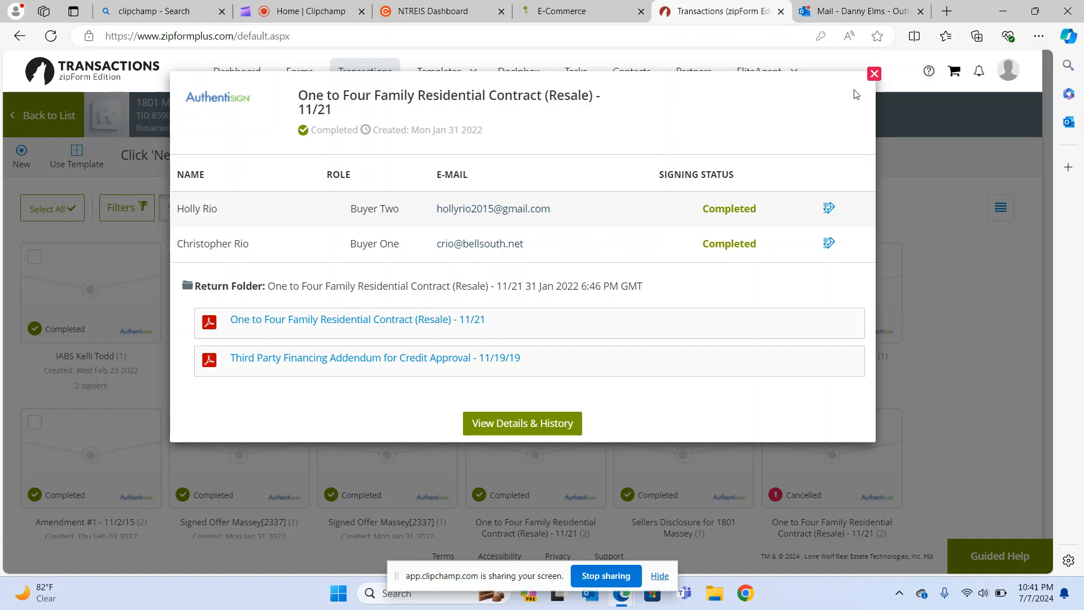
click(875, 76)
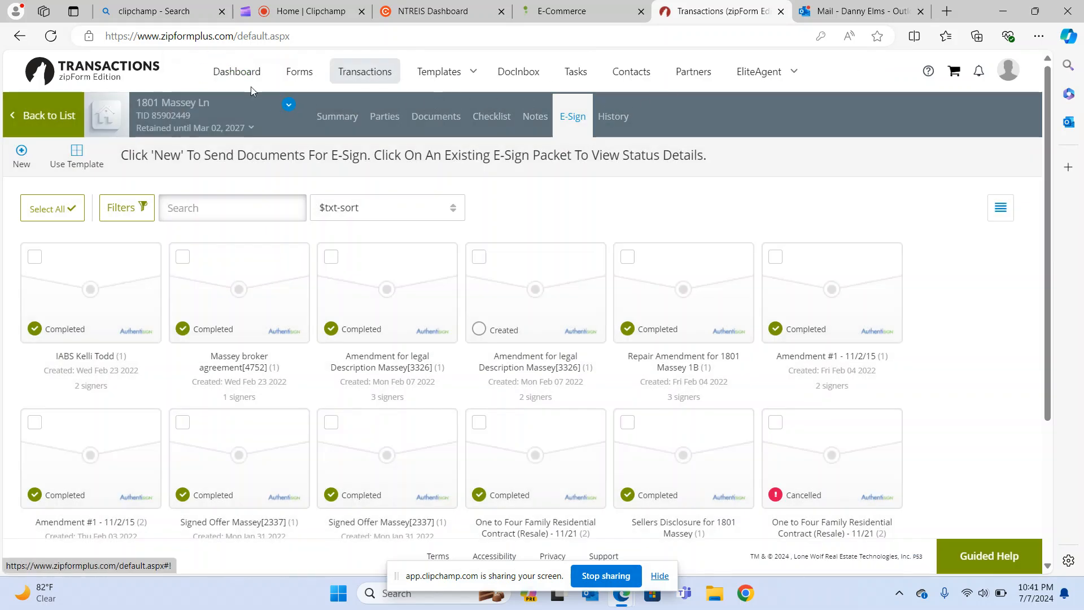
Reopen the 123 Main Street Summary and review its Active, Purchase, Residential, Dallas TX 75240 details.
click(52, 116)
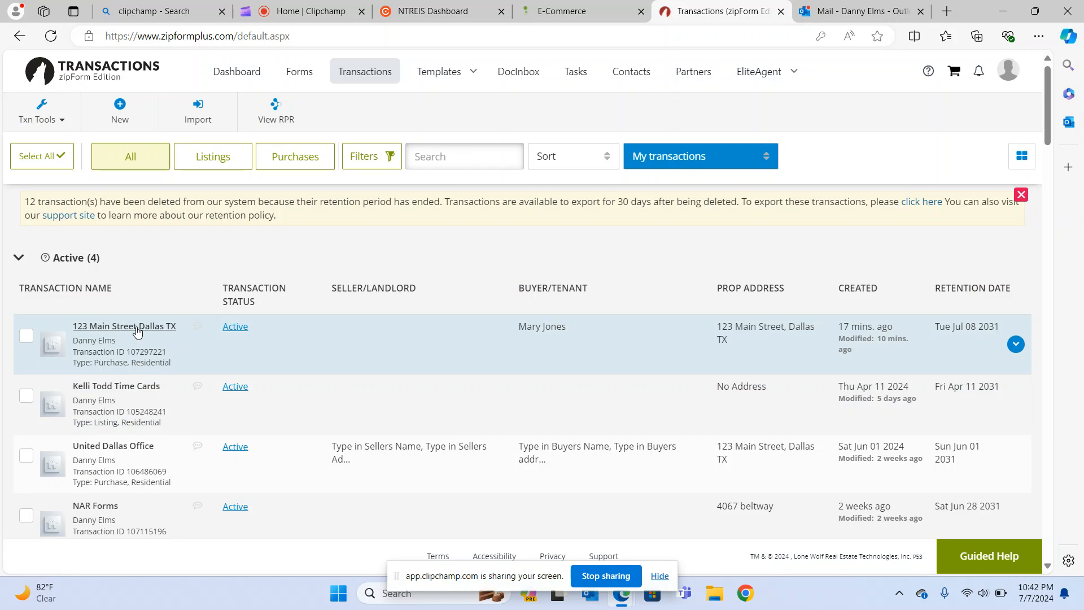
click(137, 328)
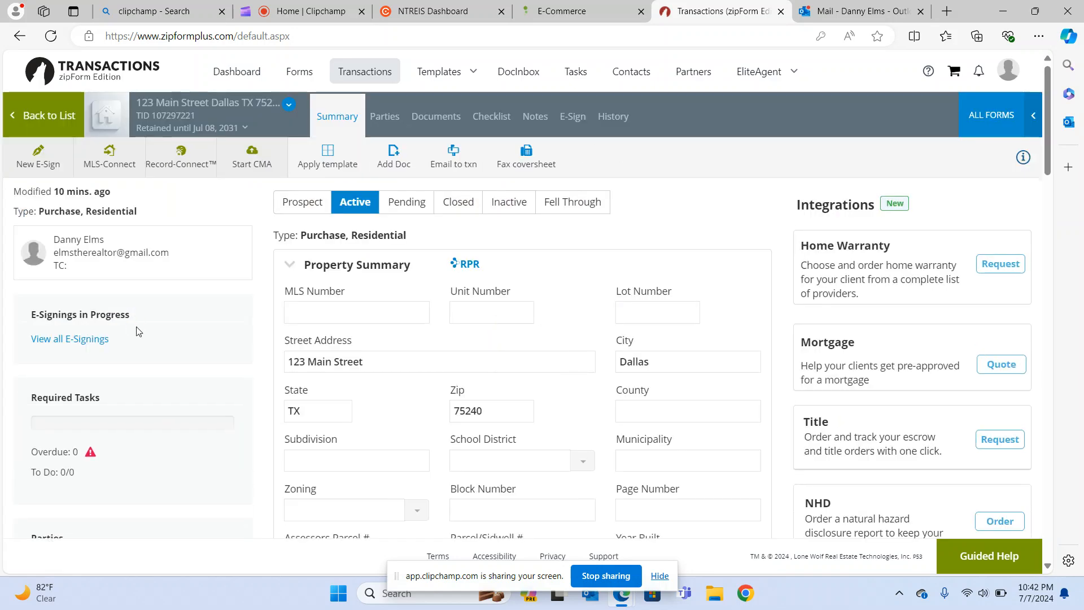
scroll(309, 343, down, 2)
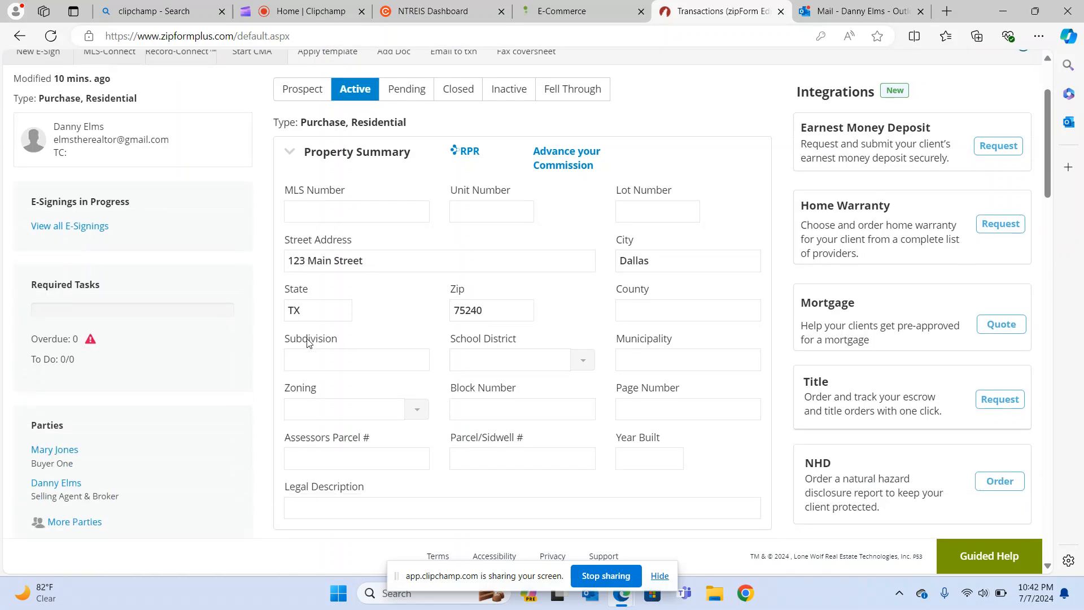
scroll(308, 343, down, 5)
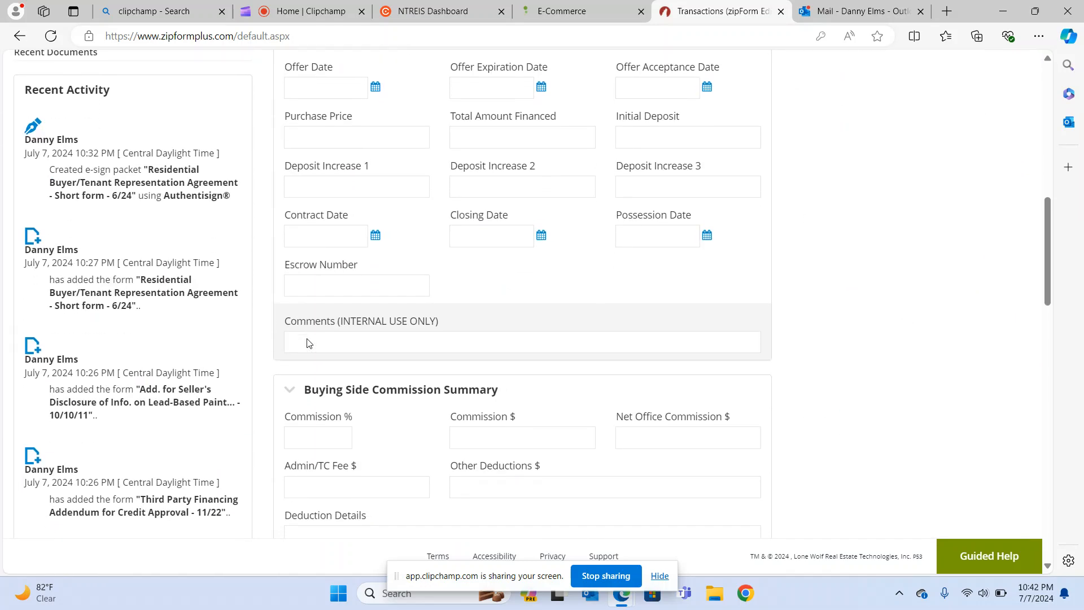
scroll(308, 339, up, 7)
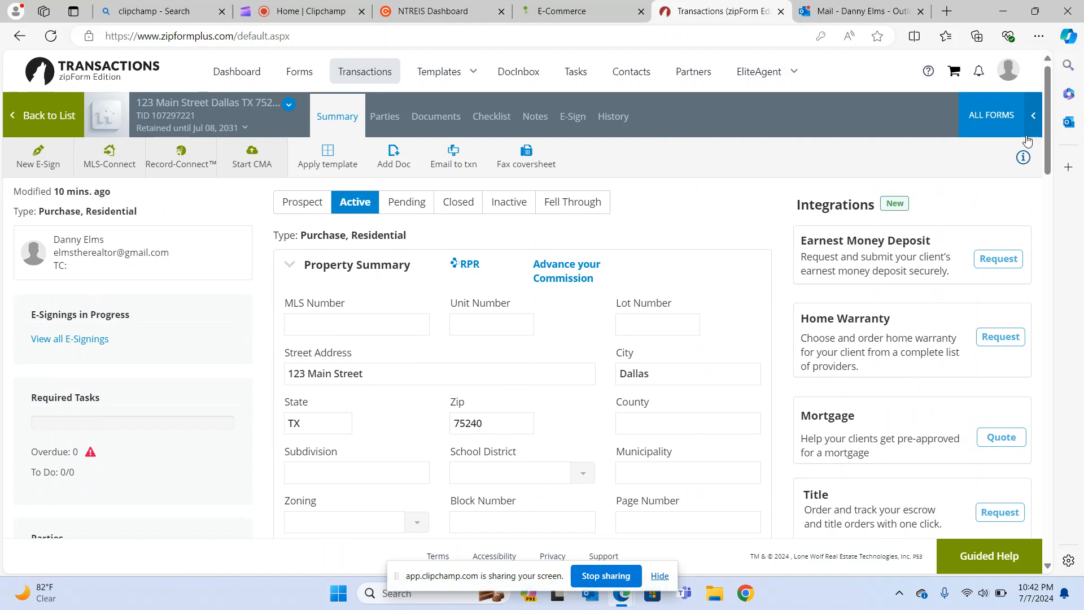
From Documents, open the Residential Buyer/Tenant Representation Agreement short form and review its $3,000.00 fee.
click(1002, 126)
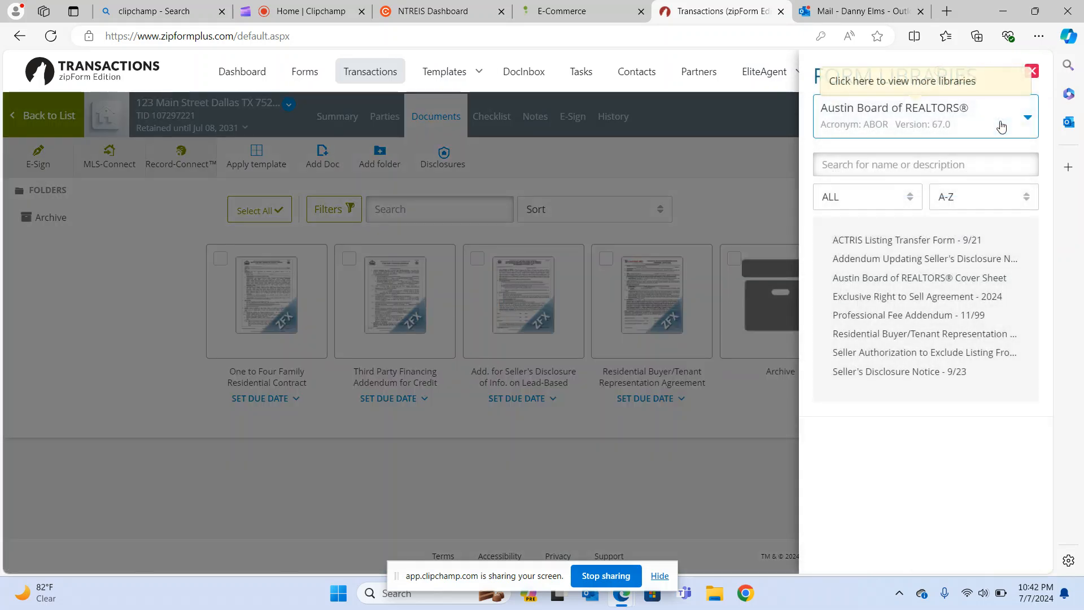
click(160, 346)
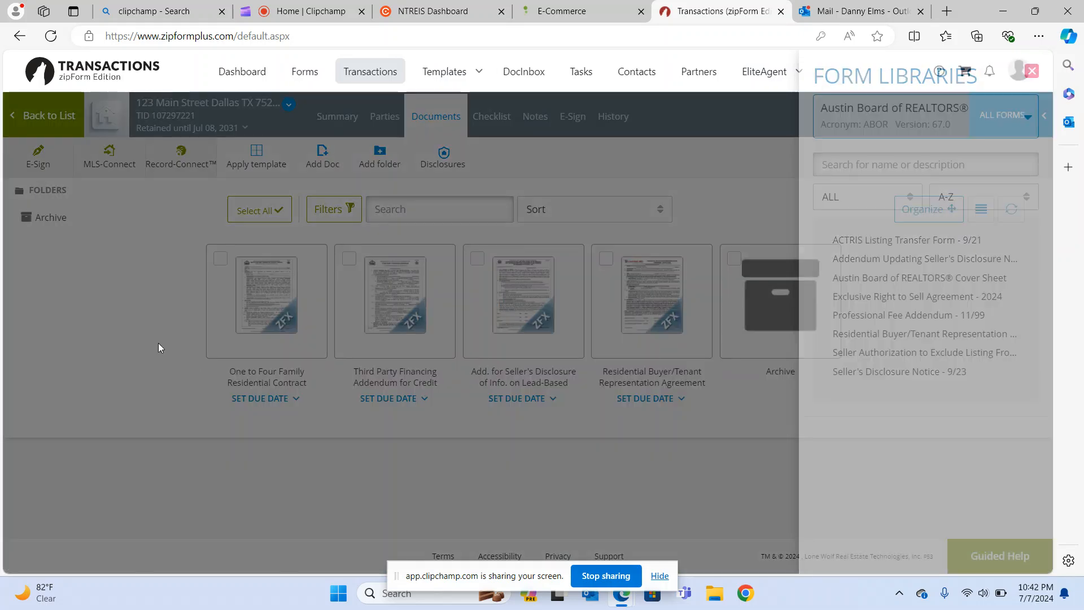
click(625, 308)
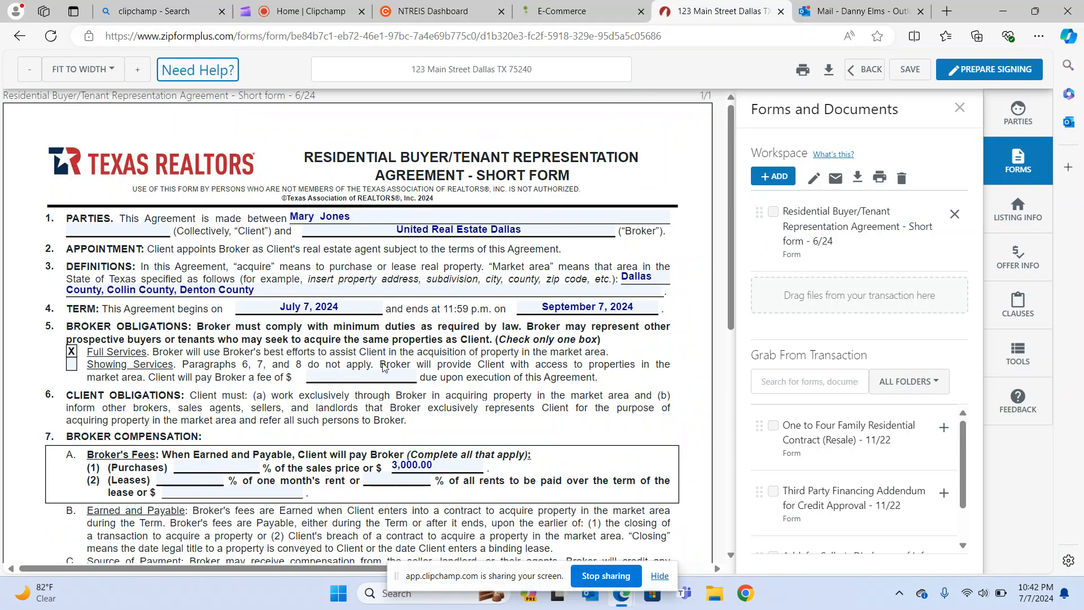
scroll(384, 367, down, 4)
scroll(385, 367, down, 4)
scroll(385, 368, up, 8)
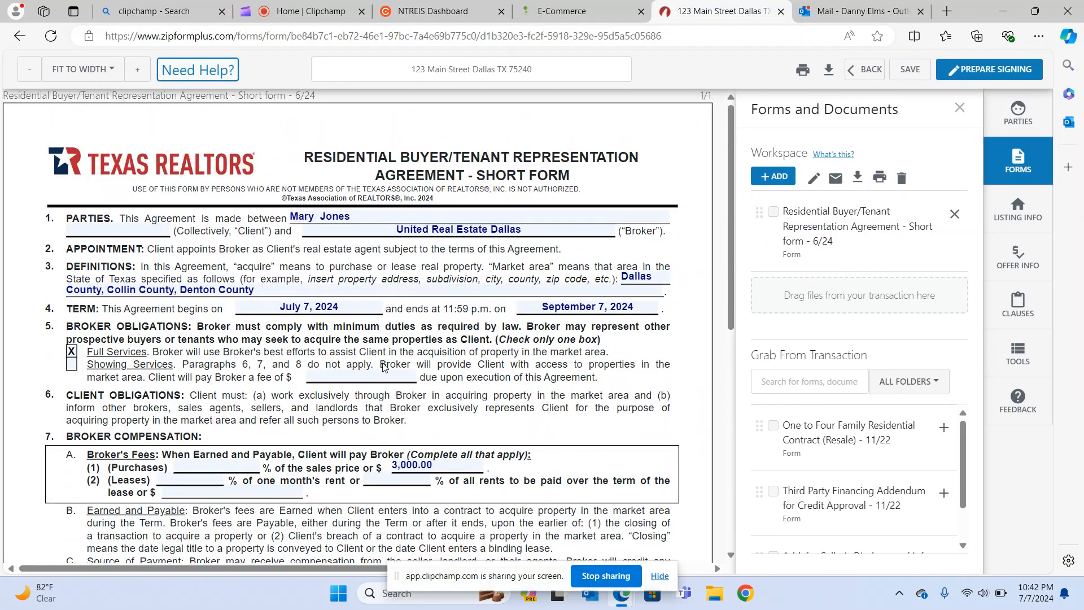